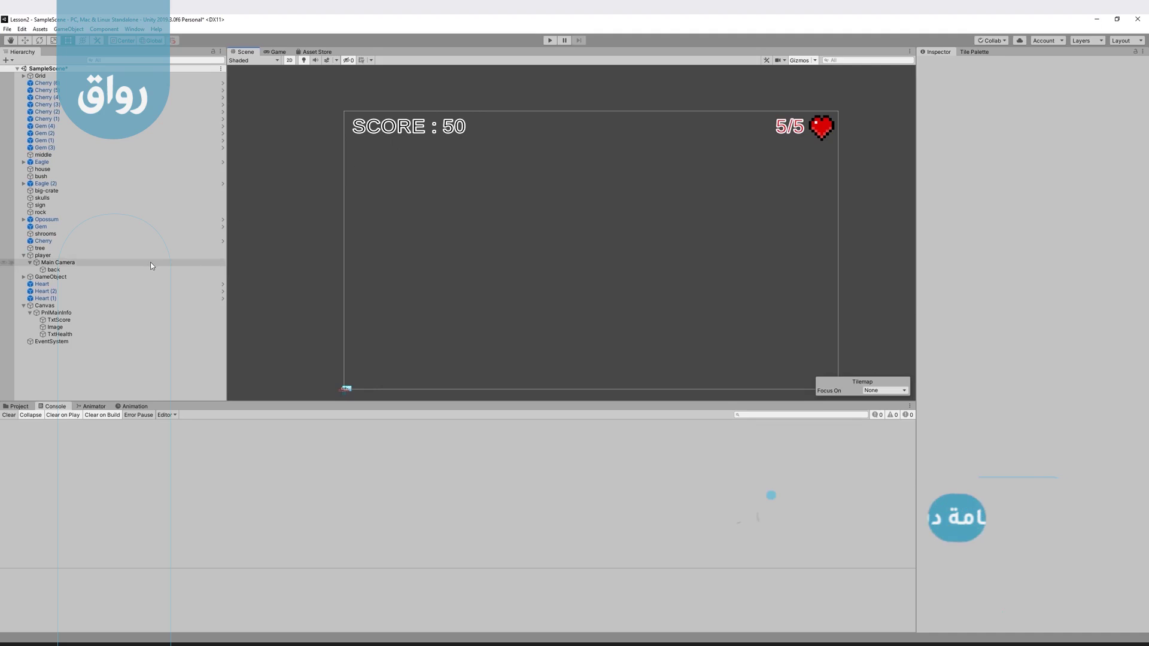
# - Collapse the Canvas branch and select Main Camera to view its Size 5, Depth -1 settings
pyautogui.click(23, 306)
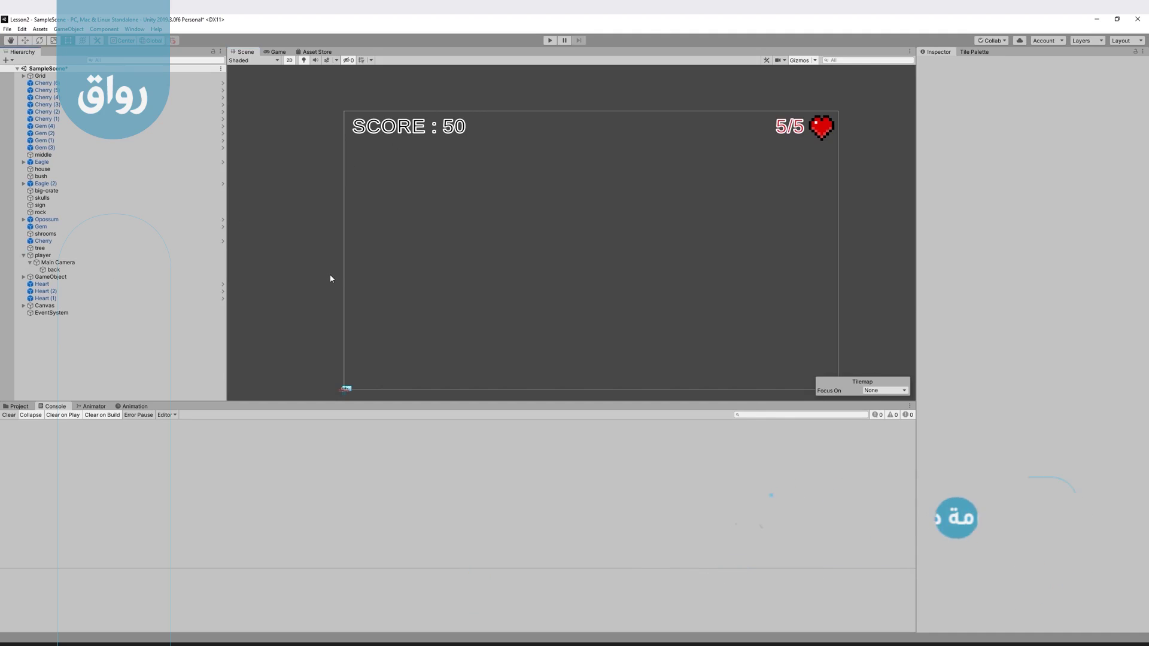
pyautogui.click(98, 262)
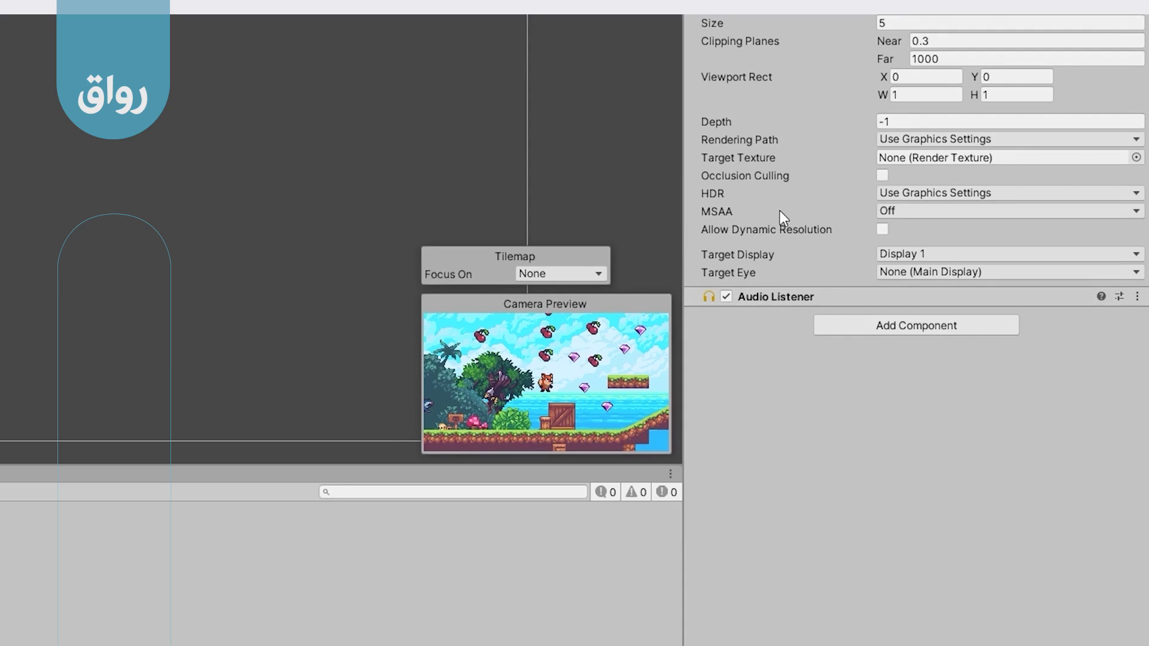
pyautogui.moveTo(781, 211)
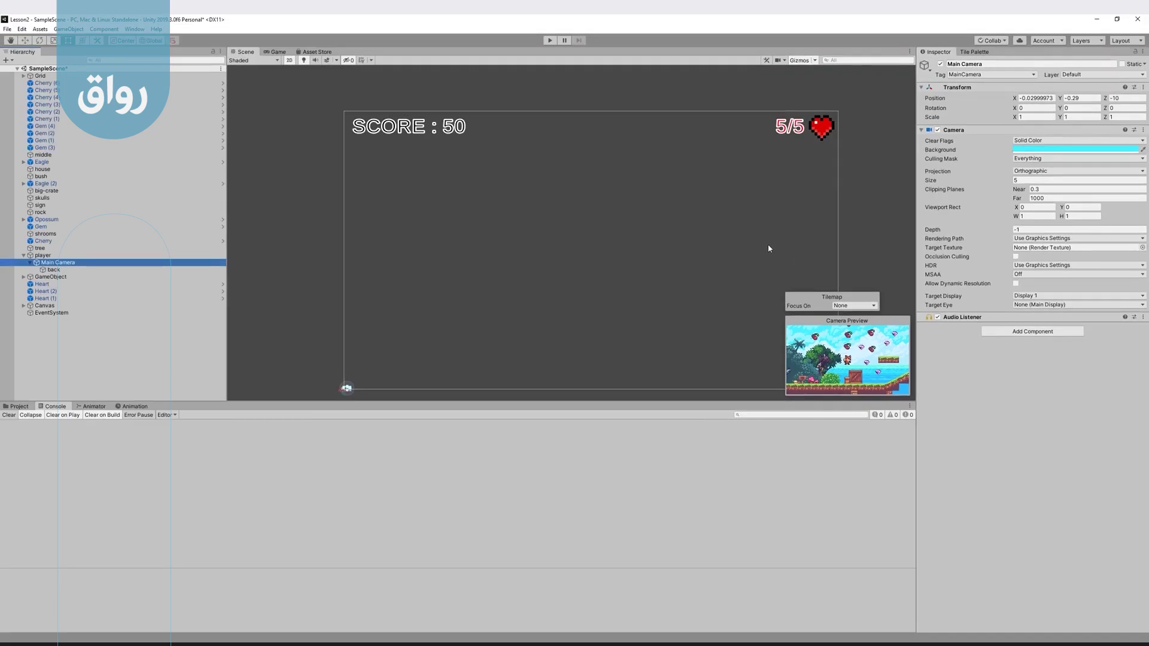
pyautogui.click(154, 346)
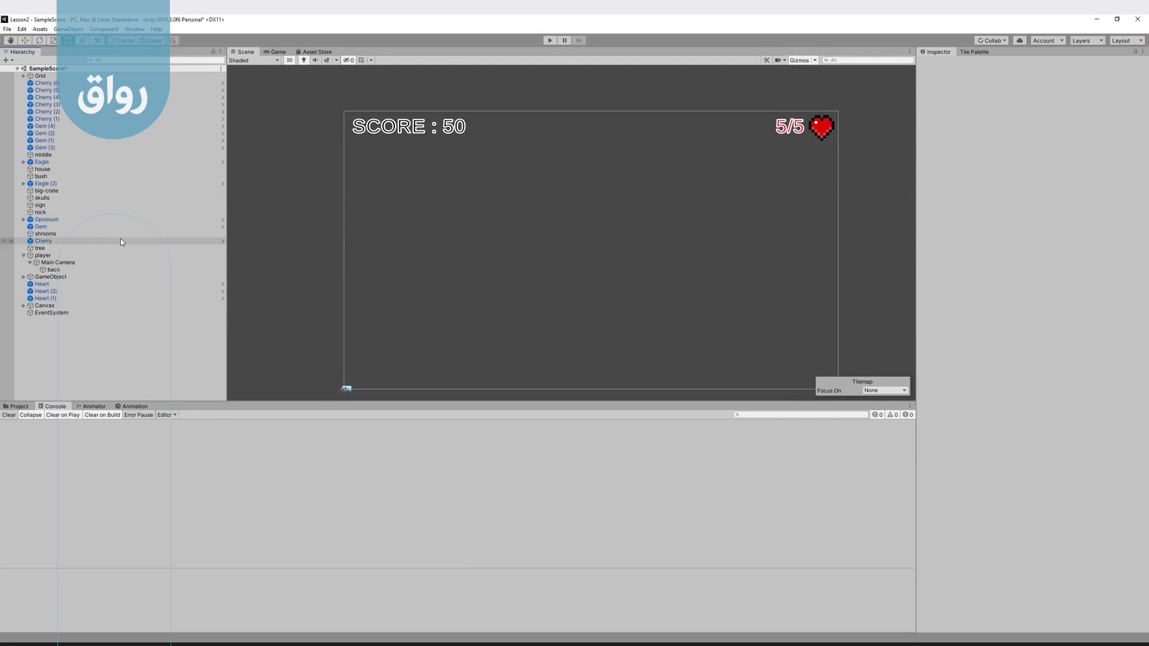
# - Create a new empty object, GameObject (1), from the Hierarchy context menu
pyautogui.rightClick(94, 348)
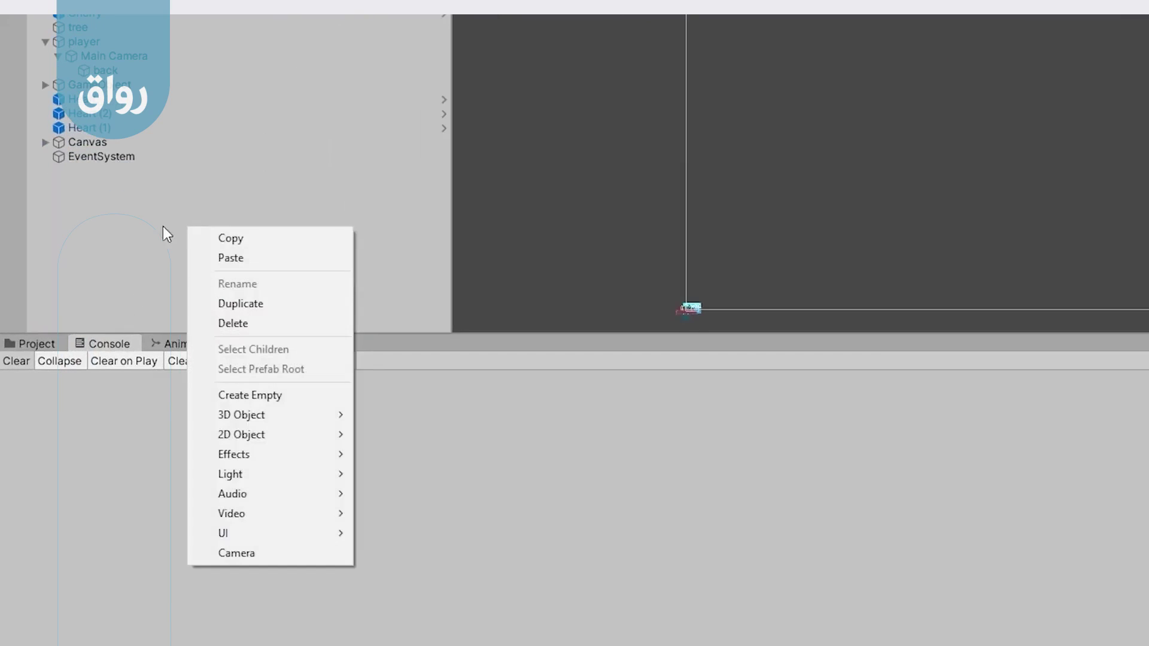
pyautogui.rightClick(139, 223)
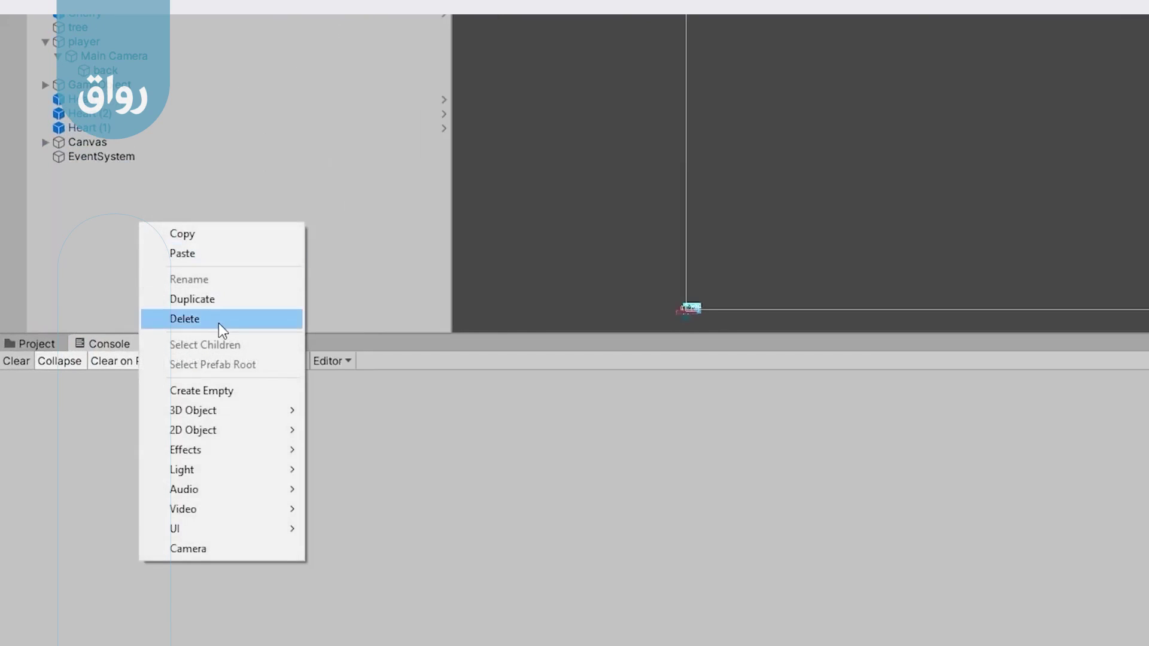
pyautogui.moveTo(216, 490)
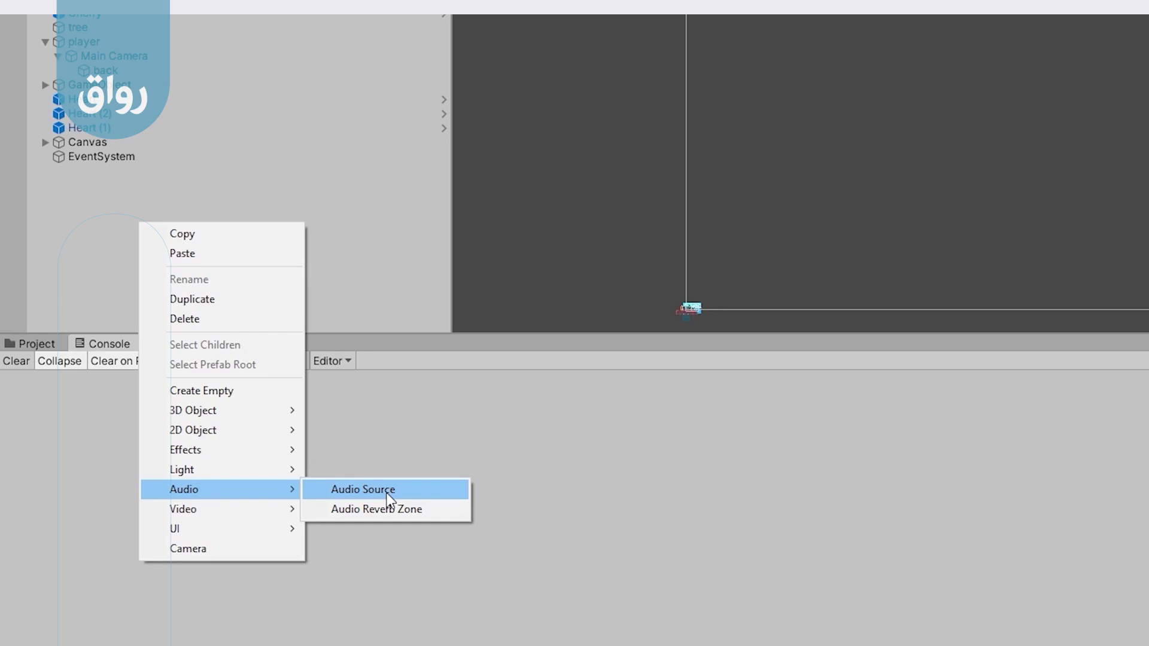
pyautogui.click(387, 493)
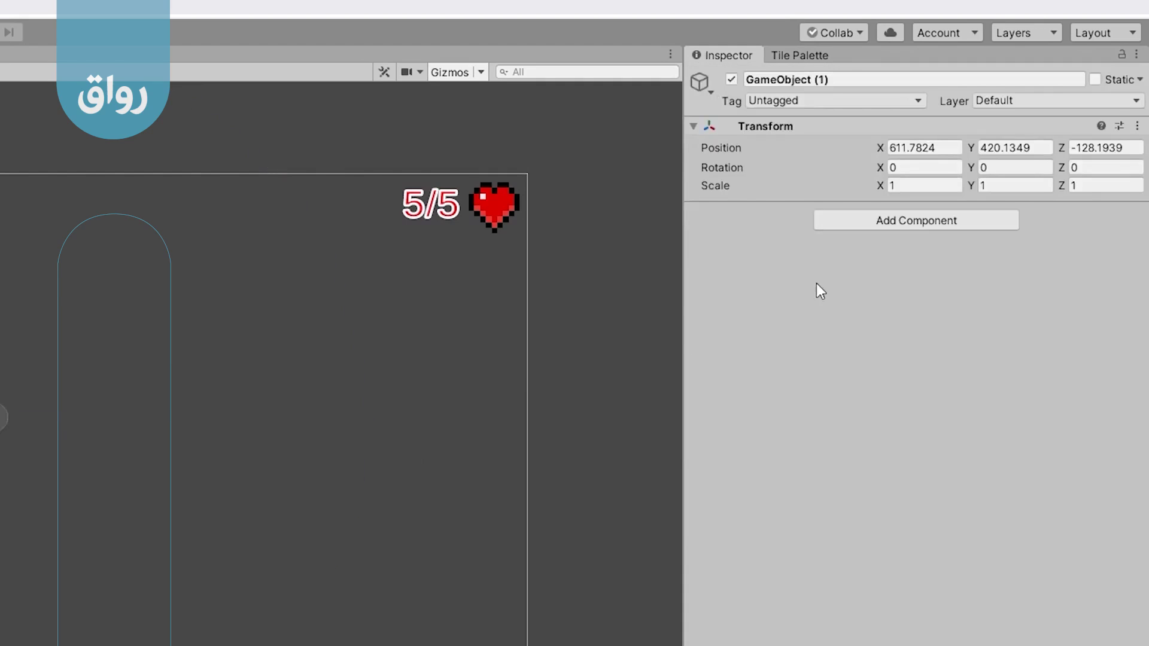
# - Add an Audio Source component to GameObject (1) by searching 'audi'
pyautogui.click(894, 225)
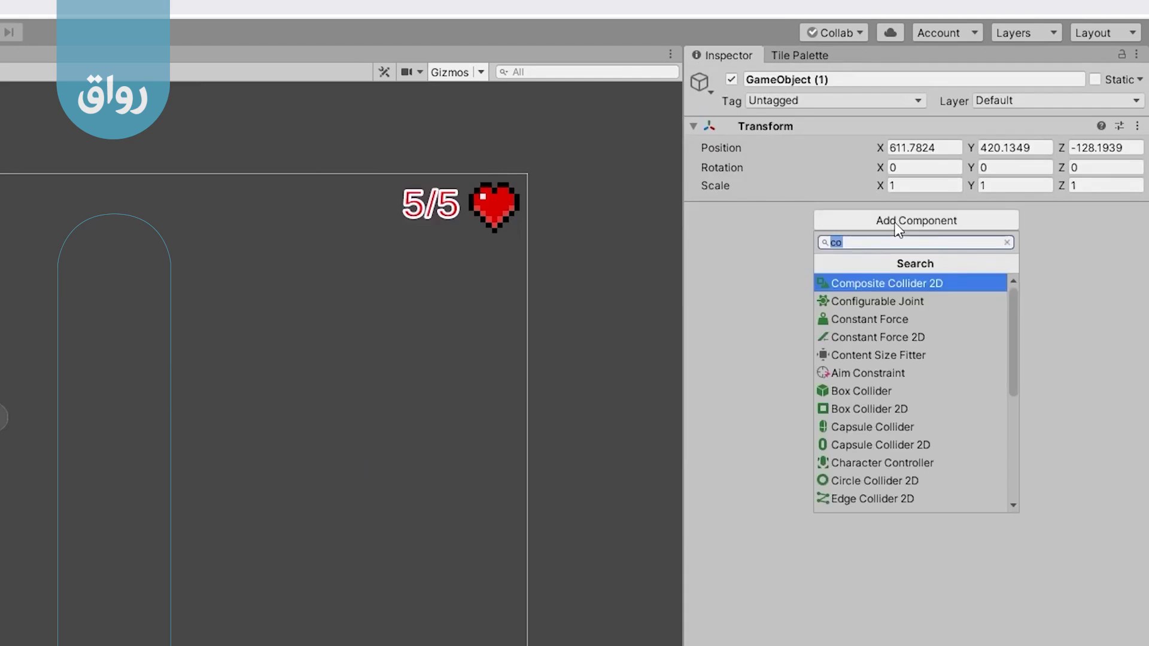
pyautogui.write('audi')
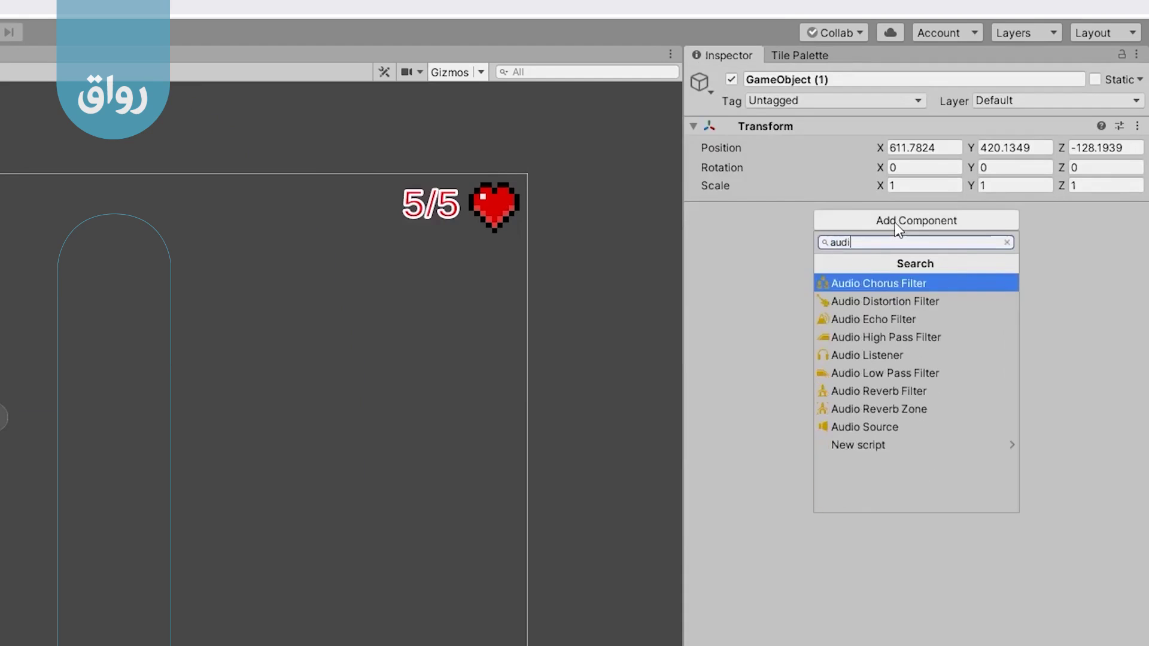
pyautogui.click(856, 426)
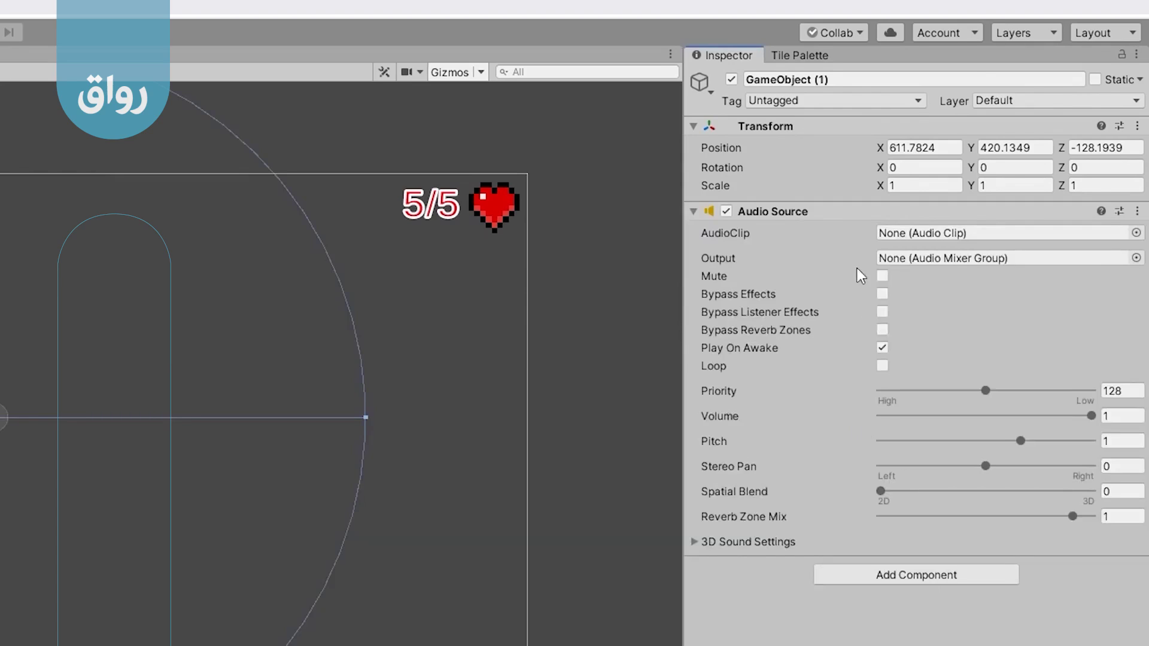
pyautogui.moveTo(728, 230)
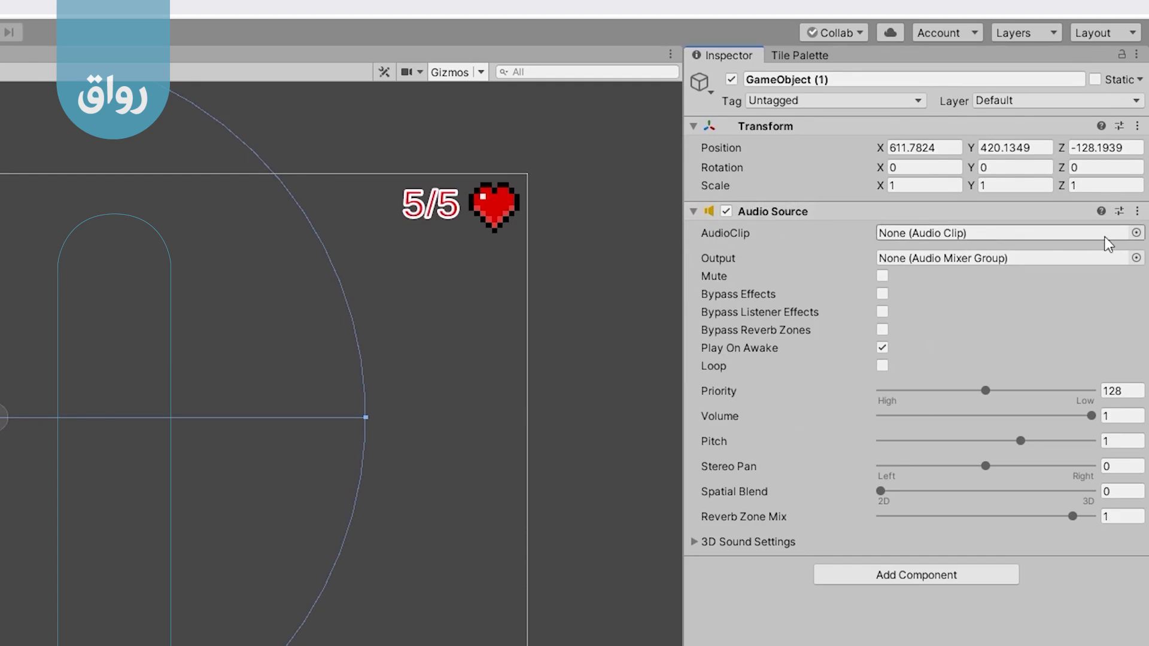
# - Assign the Music clip to the Audio Source after previewing Collect3 and Jump2
pyautogui.click(1136, 233)
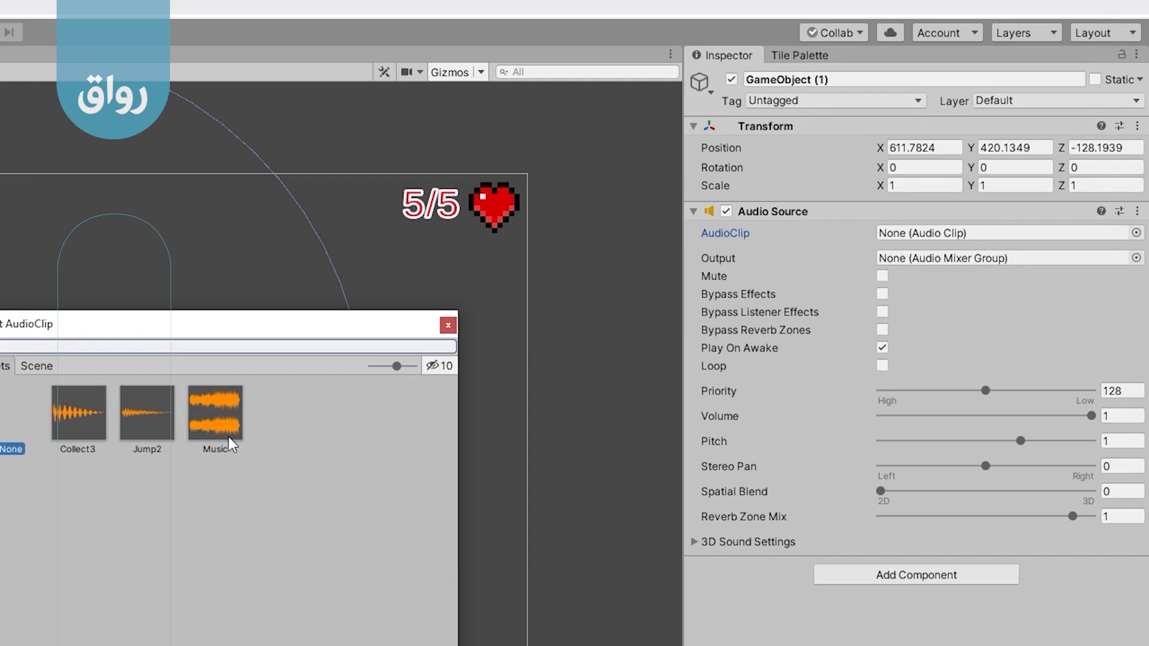
pyautogui.click(96, 428)
pyautogui.click(147, 421)
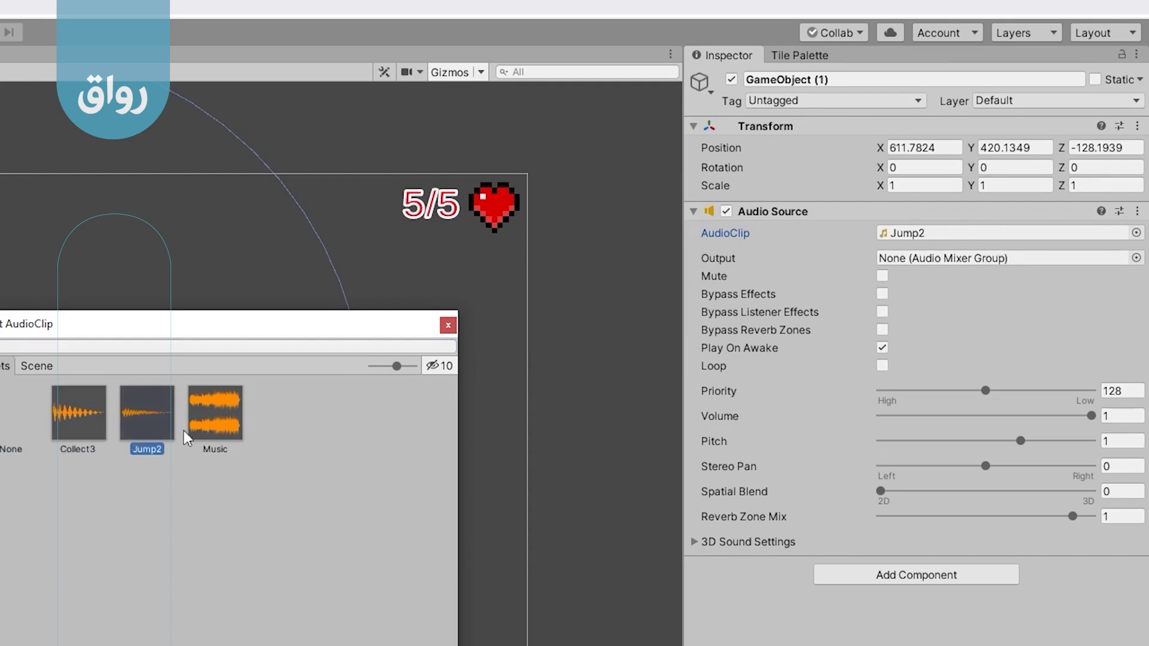
pyautogui.click(226, 422)
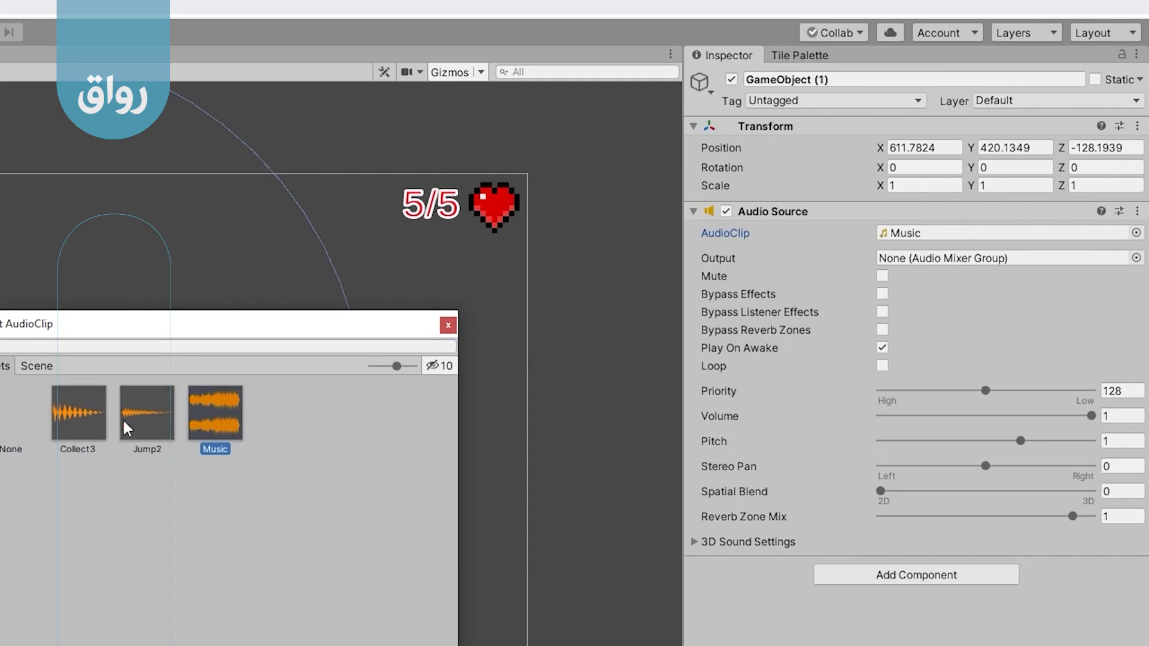
pyautogui.click(93, 415)
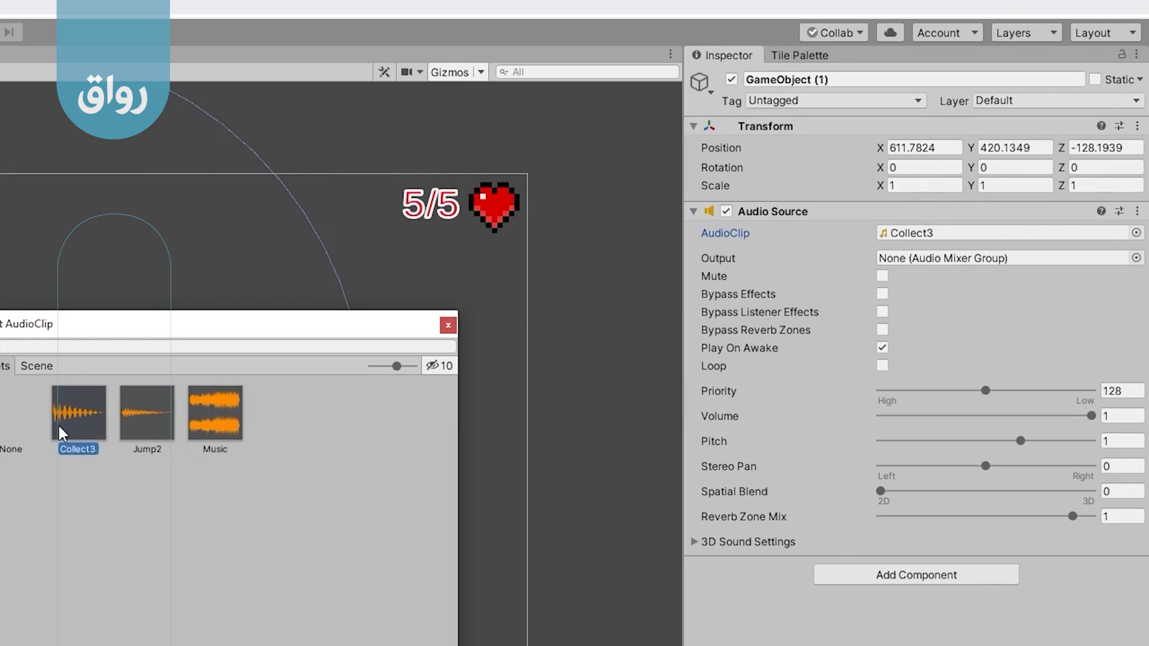
pyautogui.click(220, 426)
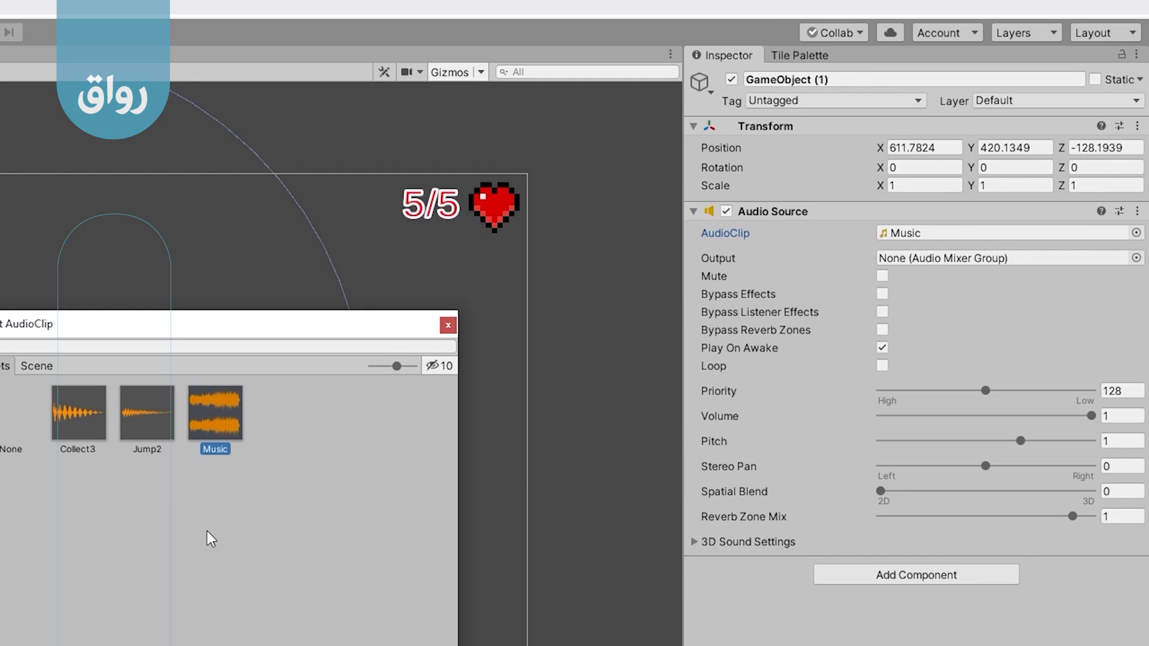
pyautogui.doubleClick(214, 409)
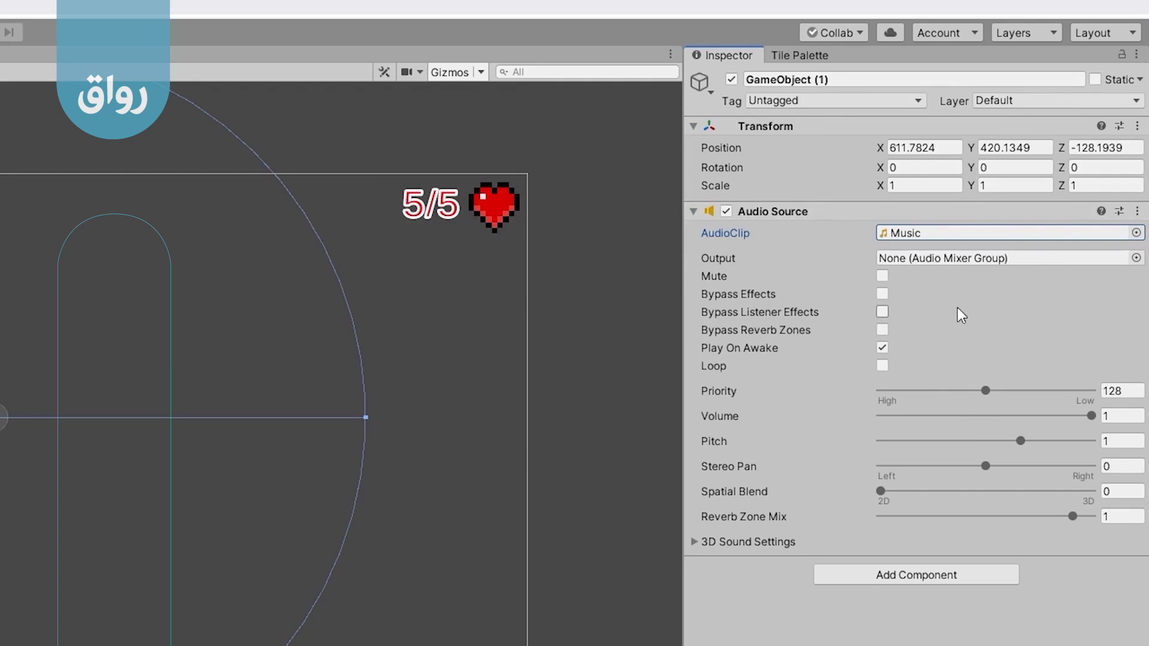
pyautogui.hotkey('ctrl', 'p')
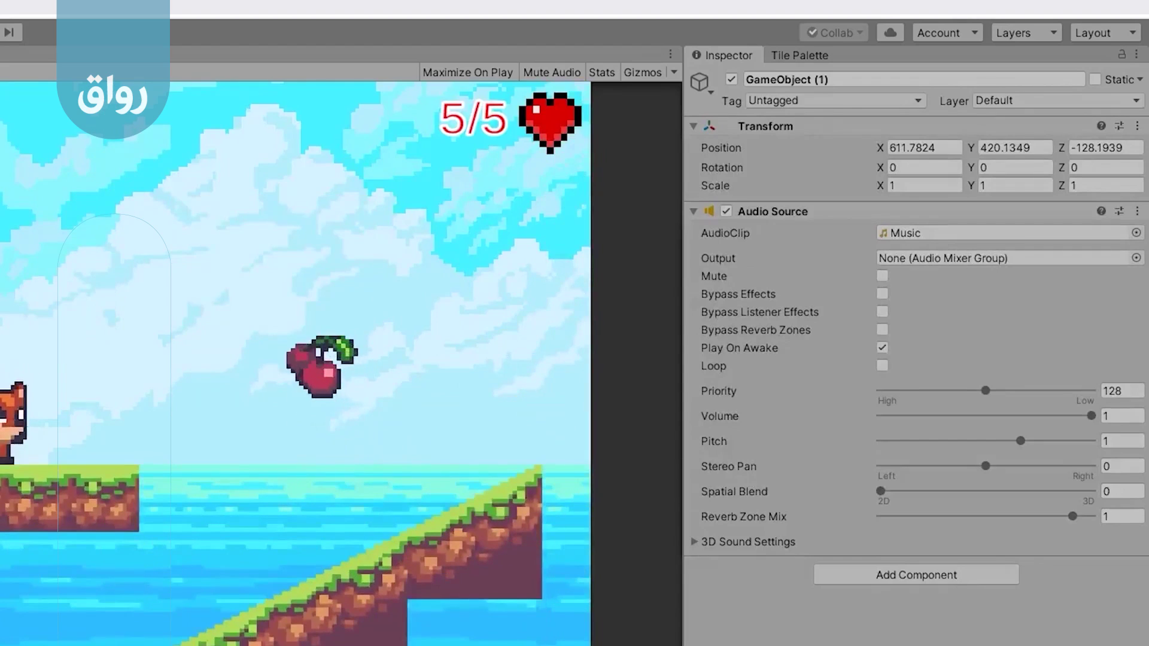
pyautogui.hotkey('ctrl', 'p')
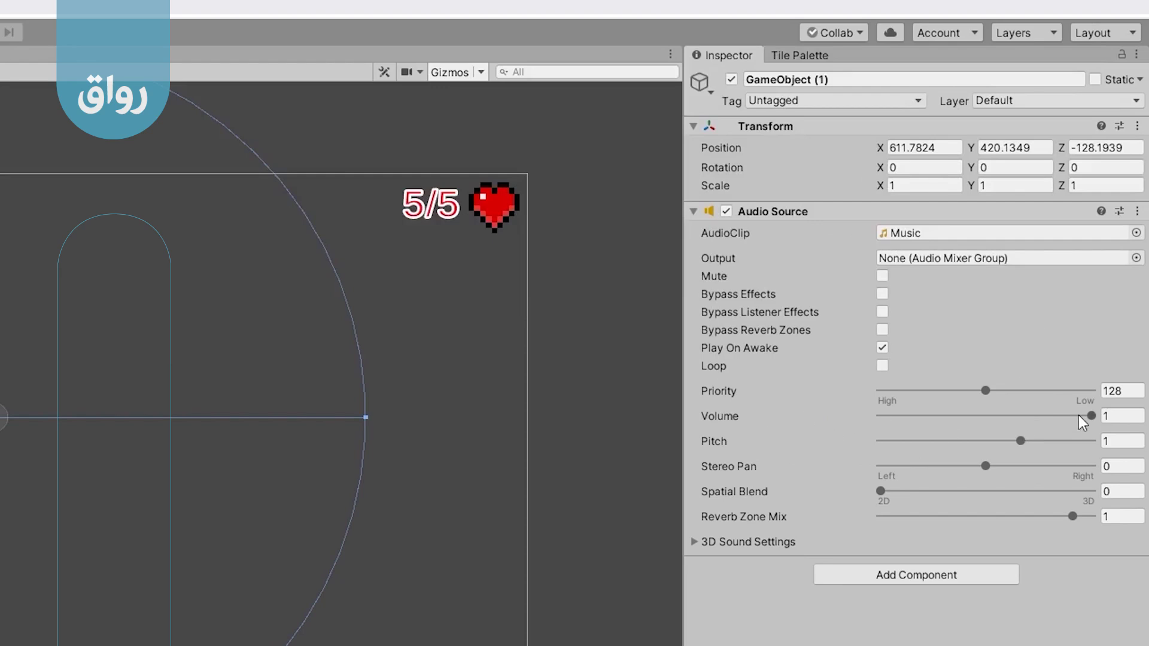
# - Try the Audio Source volume at 0, return it to 1, and enter Play mode
pyautogui.moveTo(1089, 414); pyautogui.dragTo(870, 407)
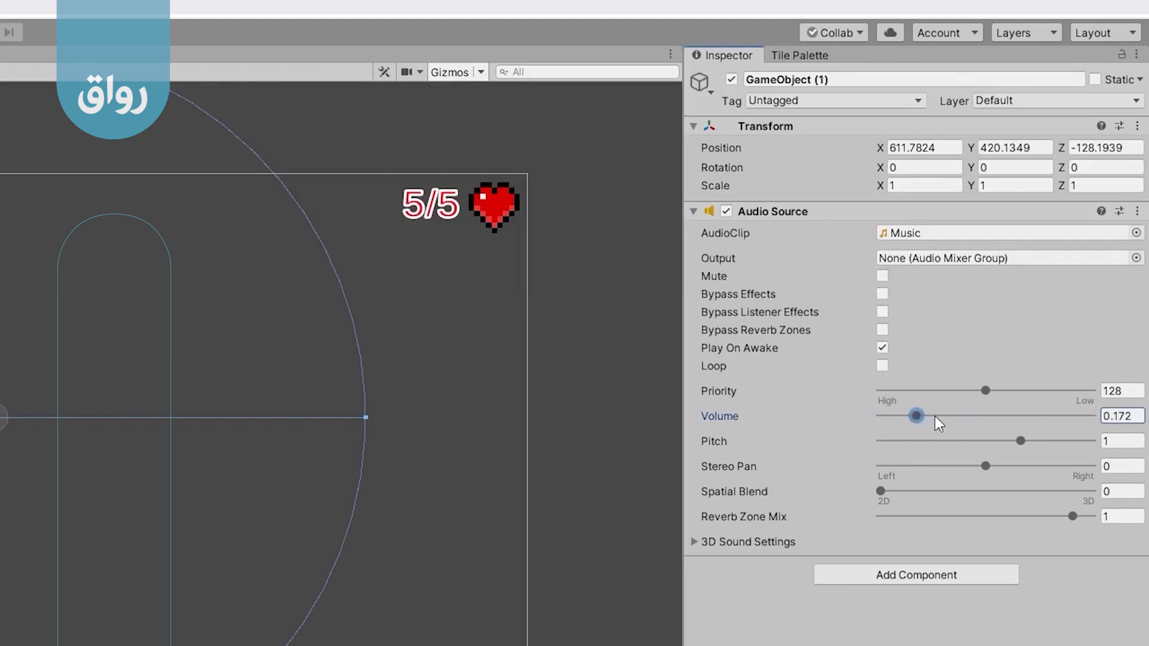
pyautogui.moveTo(879, 415); pyautogui.dragTo(1086, 421)
pyautogui.hotkey('ctrl', 'p')
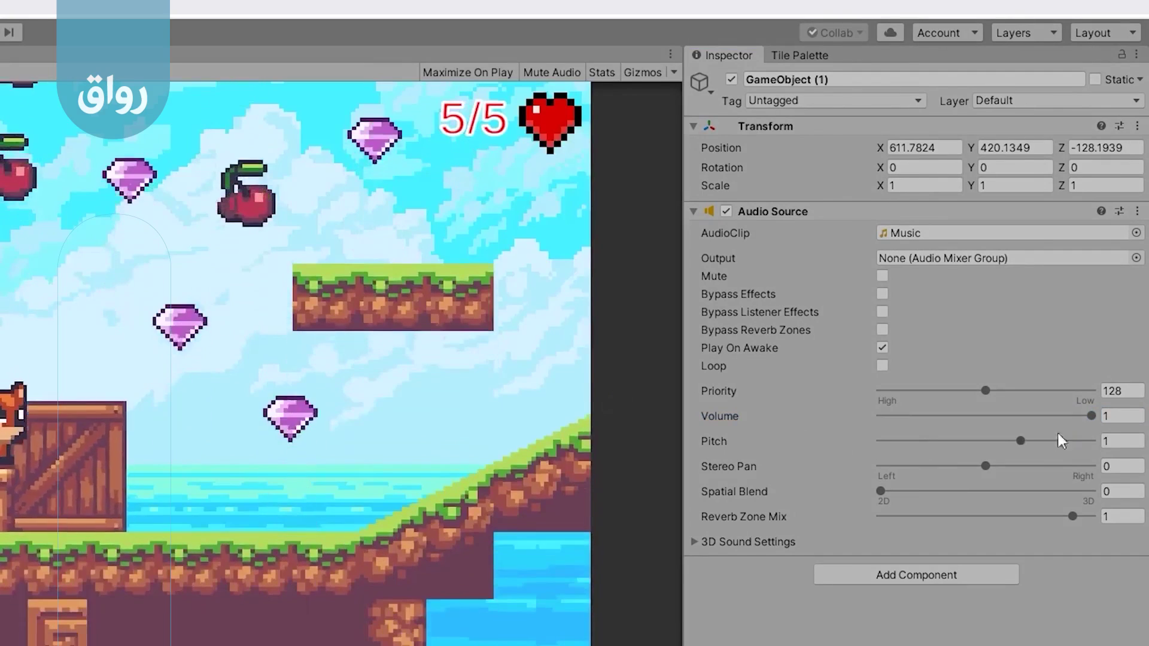
# - While the game runs, lower the volume to 0.401 and drag the pitch slider around
pyautogui.moveTo(1091, 416)
pyautogui.mouseDown()
pyautogui.moveTo(879, 418)
pyautogui.moveTo(1023, 418)
pyautogui.moveTo(897, 425)
pyautogui.moveTo(965, 429)
pyautogui.mouseUp()
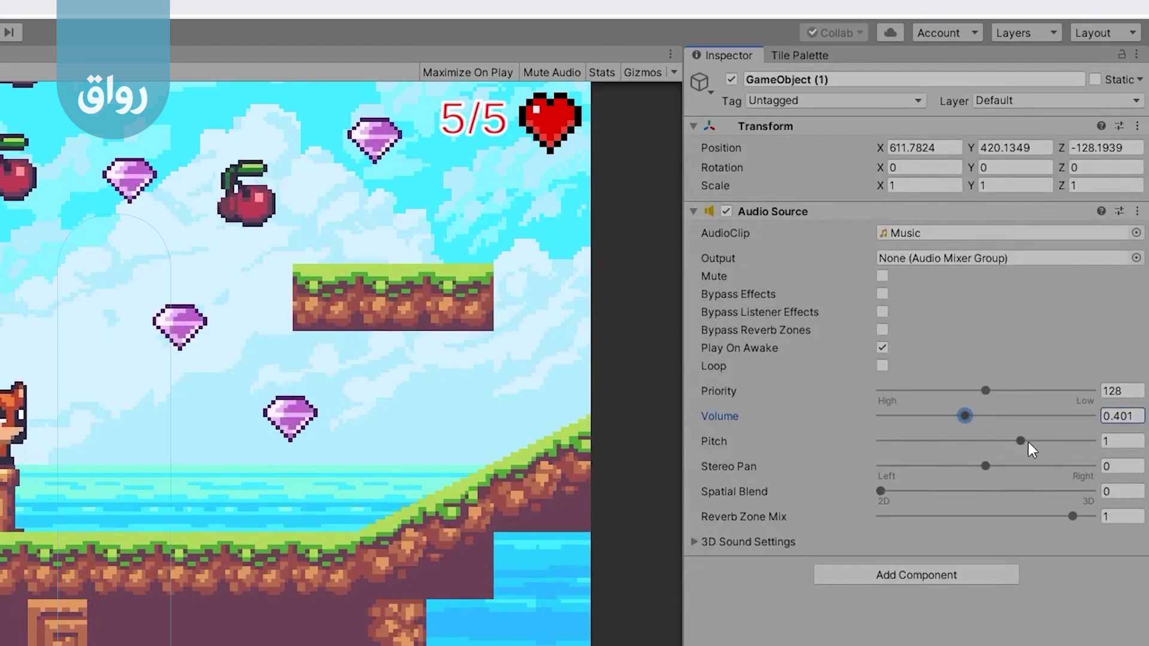
pyautogui.moveTo(1022, 442)
pyautogui.mouseDown()
pyautogui.moveTo(1083, 441)
pyautogui.moveTo(916, 442)
pyautogui.moveTo(944, 441)
pyautogui.mouseUp()
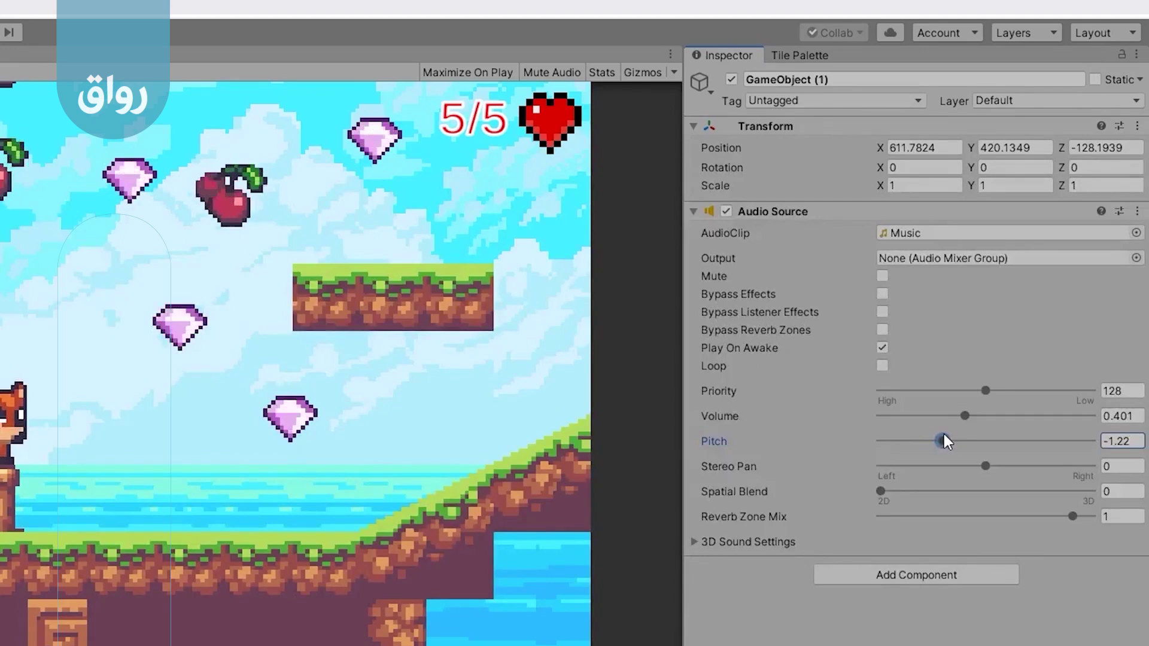
pyautogui.moveTo(944, 441); pyautogui.dragTo(969, 440)
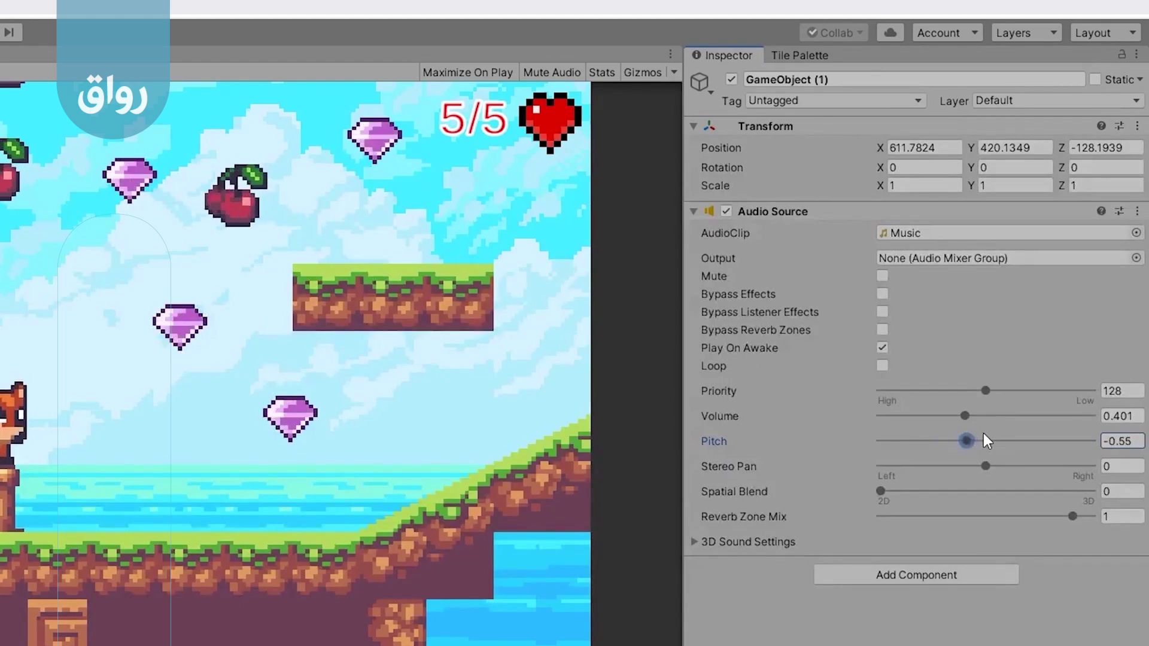
# - Enter pitch 0, then set it back to 1, and stop the play-test
pyautogui.click(1007, 441)
pyautogui.write('0')
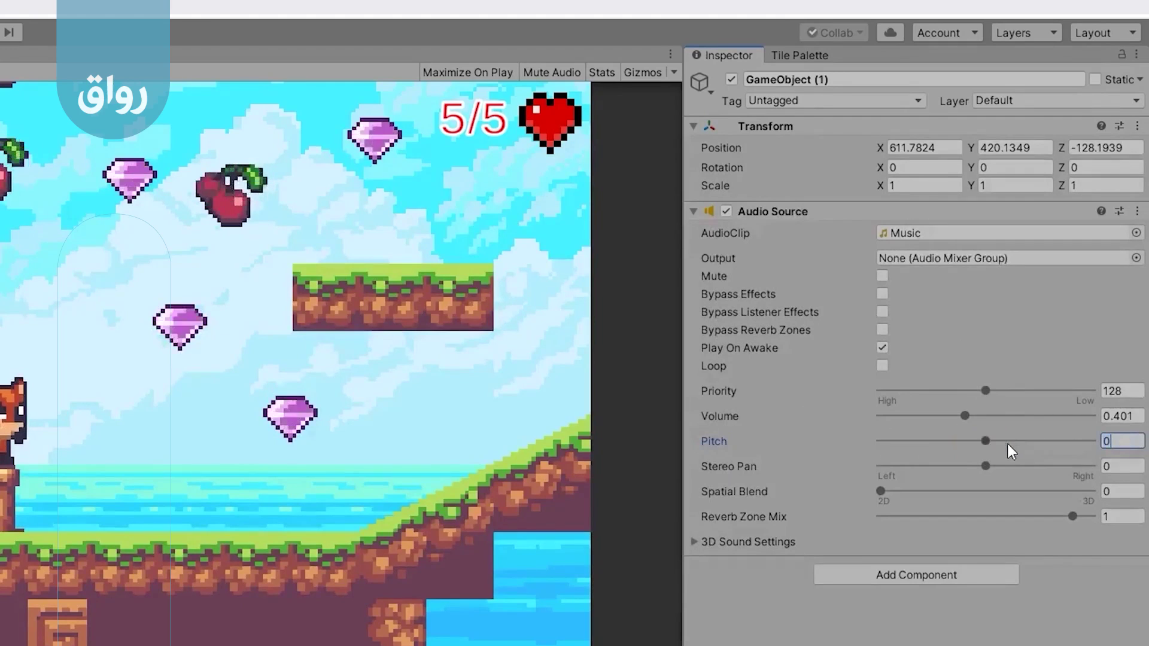
pyautogui.press('Return')
pyautogui.write('1')
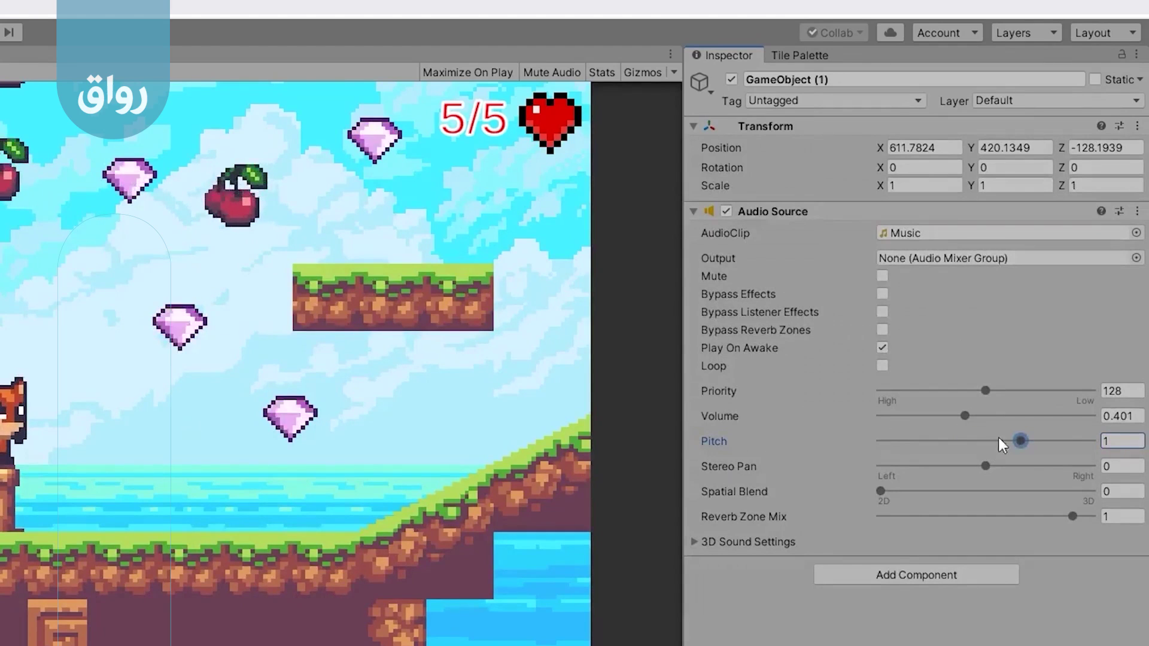
pyautogui.press('Return')
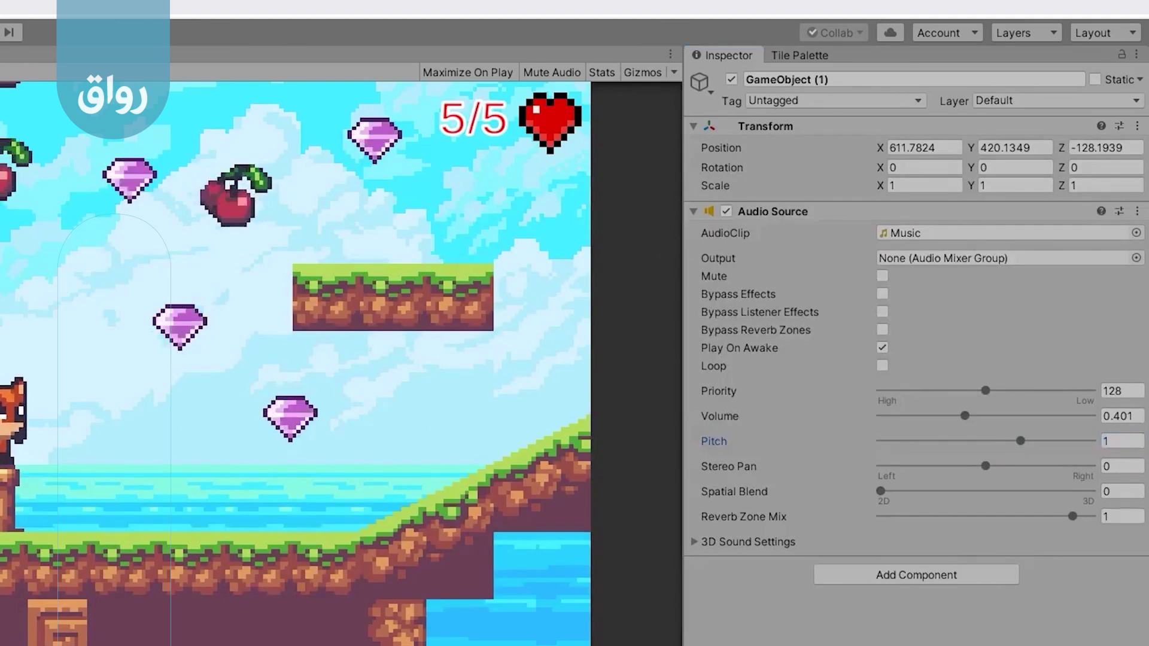
pyautogui.hotkey('ctrl', 'p')
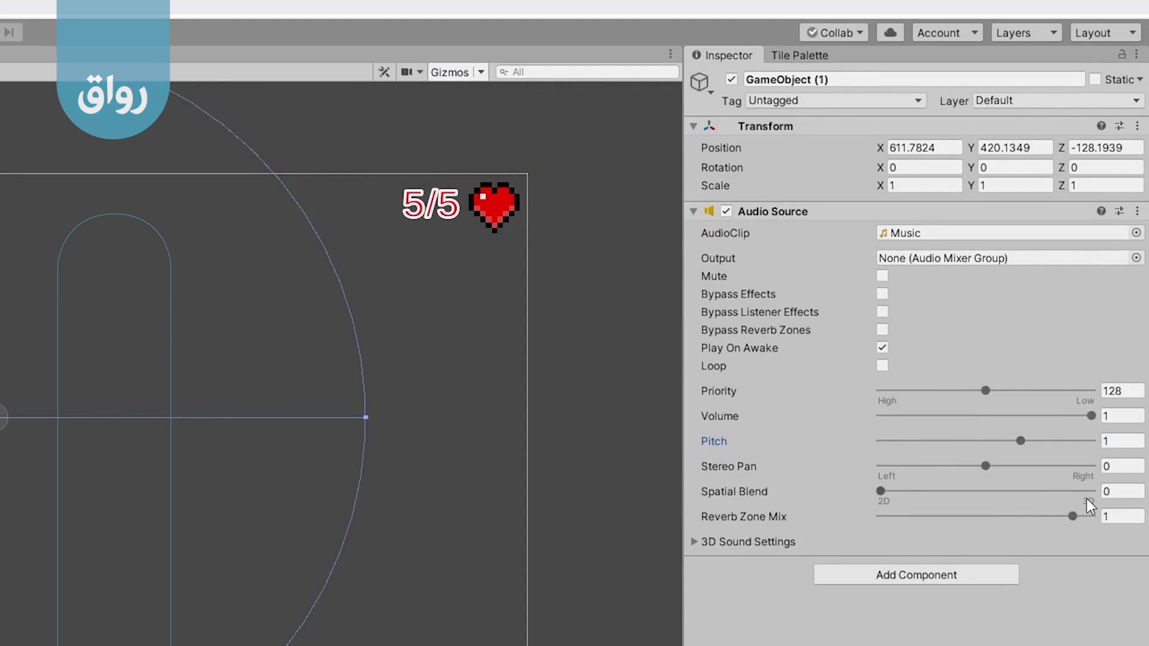
# - Drag the Audio Source's Spatial Blend to 1 for fully 3D sound
pyautogui.click(880, 492)
pyautogui.moveTo(882, 498); pyautogui.dragTo(1088, 499)
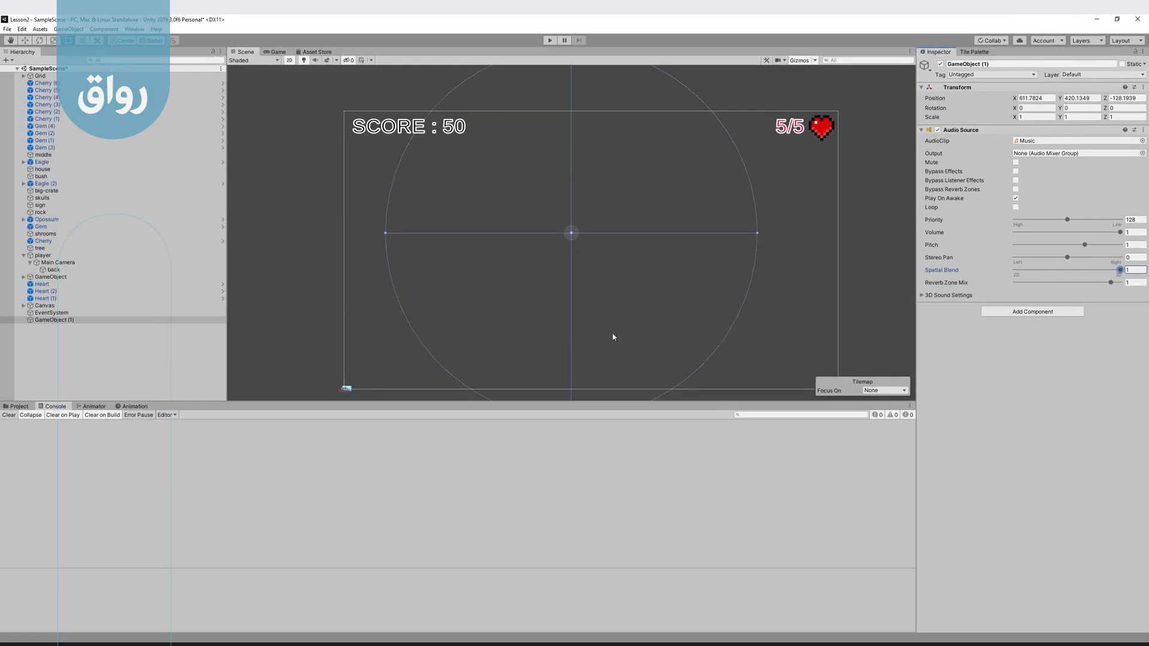
# - Reset GameObject (1)'s Transform position to 0,0,0 and zoom into the Scene view
pyautogui.rightClick(931, 89)
pyautogui.click(948, 95)
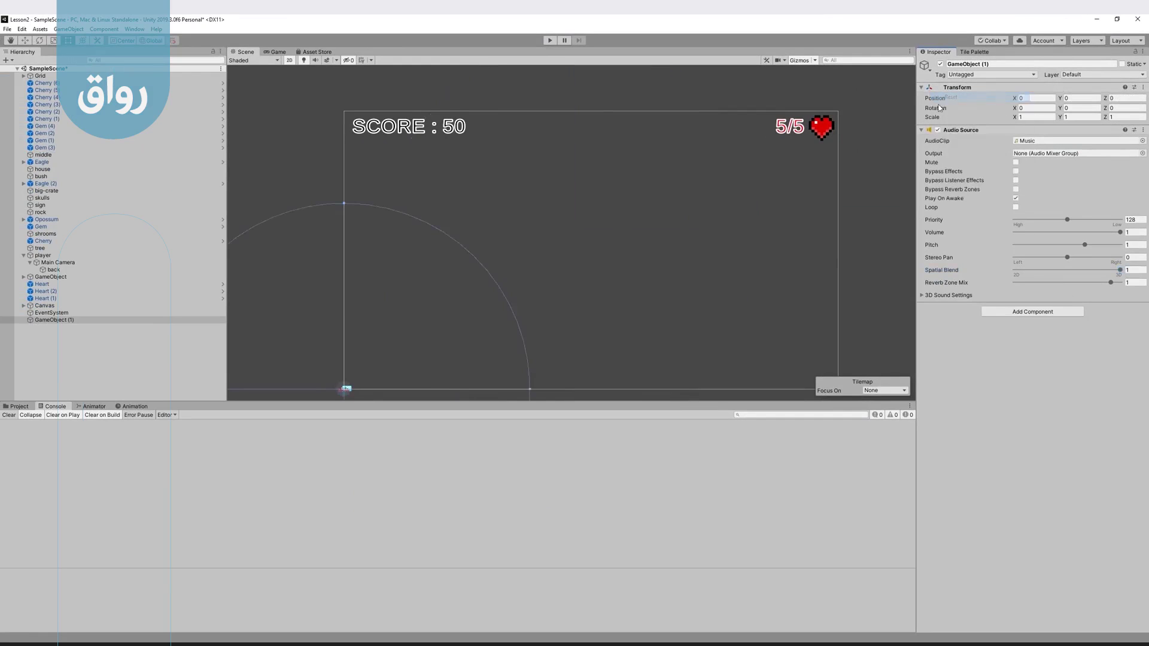
pyautogui.scroll(5, 493, 226)
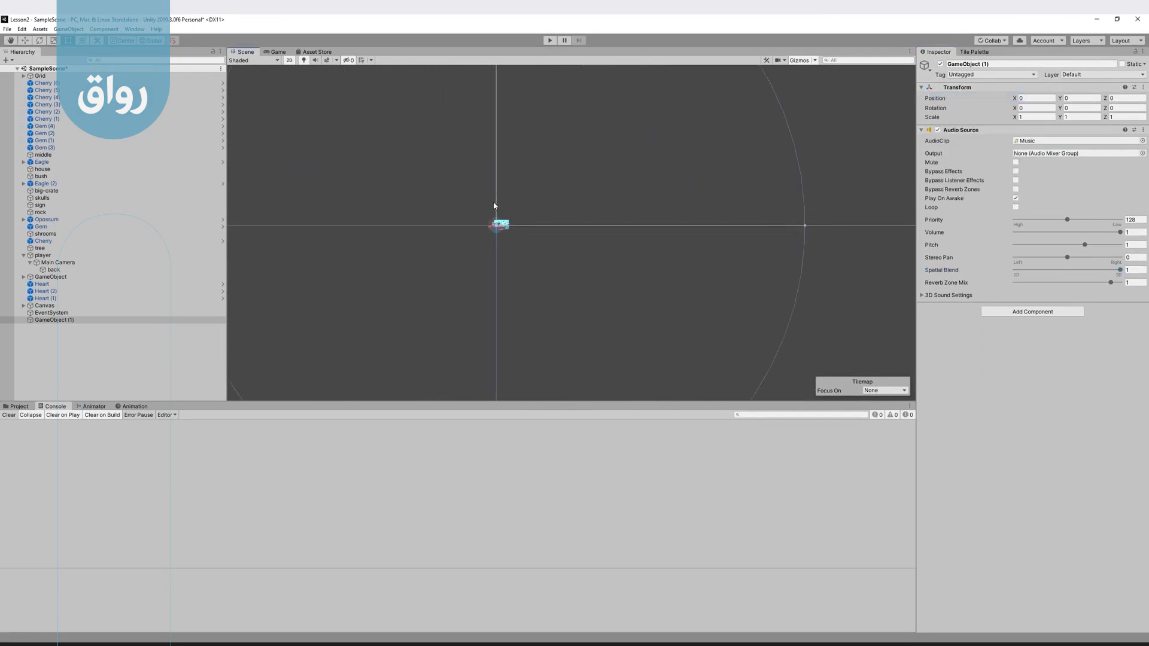
pyautogui.scroll(3, 492, 226)
pyautogui.scroll(3, 538, 229)
pyautogui.scroll(3, 617, 233)
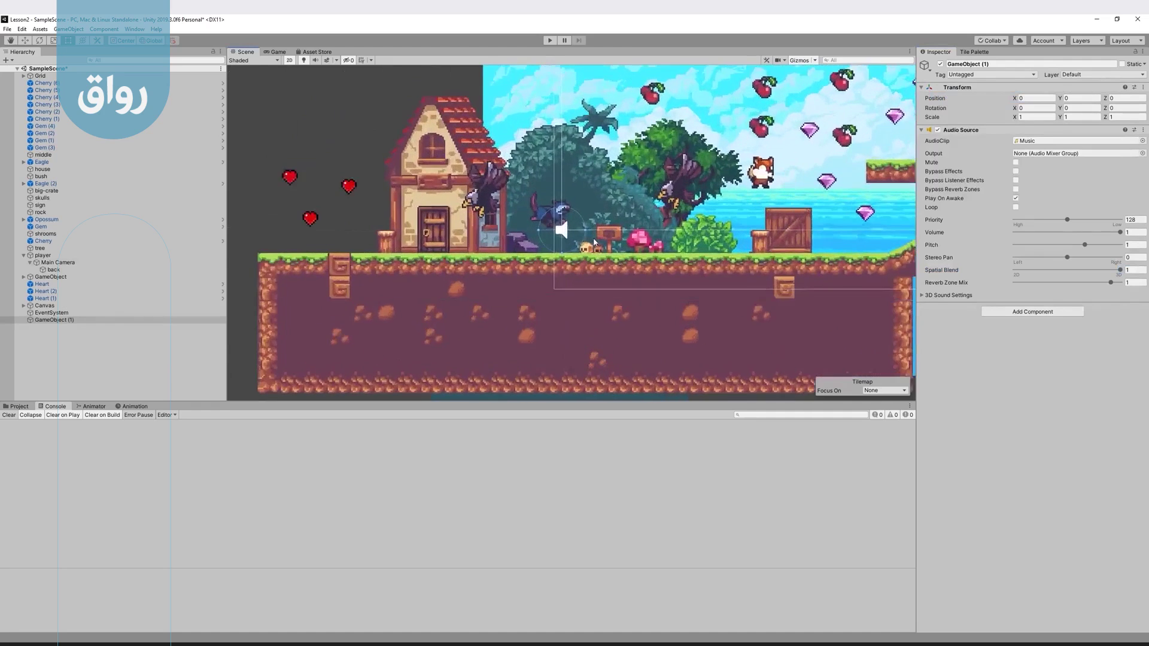
pyautogui.scroll(3, 697, 238)
# - Move GameObject (1) beside the tree near the fox, at X 4.73, Y 2.63, Z 0
pyautogui.moveTo(697, 238); pyautogui.dragTo(488, 321, button='middle')
pyautogui.moveTo(346, 311); pyautogui.dragTo(478, 250)
pyautogui.click(341, 310)
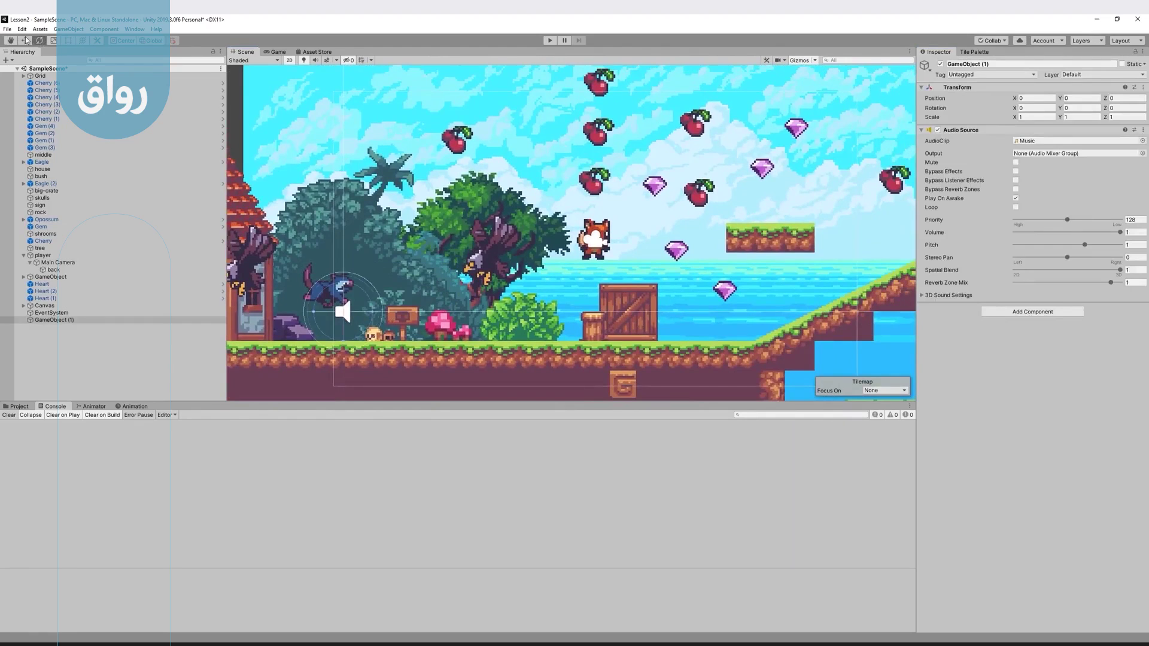
pyautogui.moveTo(350, 310)
pyautogui.mouseDown()
pyautogui.moveTo(525, 238)
pyautogui.moveTo(490, 233)
pyautogui.mouseUp()
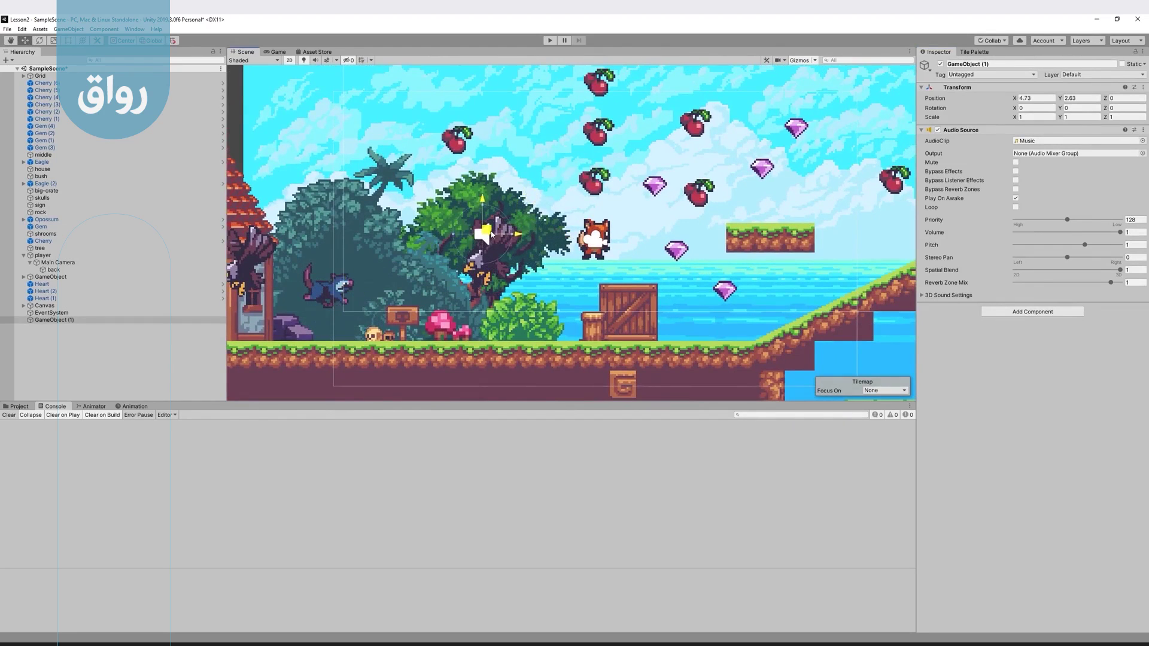
# - Set 3D Sound Settings Max Distance to 212.56 and Reverb Zone Mix to 1.1, then play
pyautogui.click(925, 296)
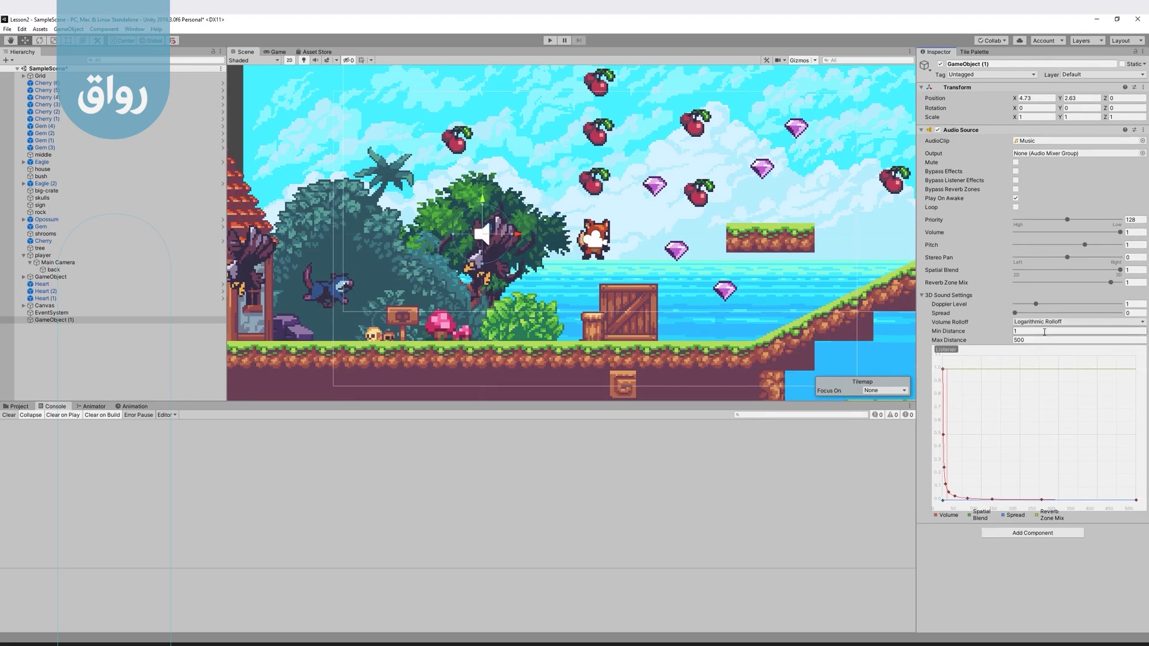
pyautogui.moveTo(1009, 343); pyautogui.dragTo(1020, 341)
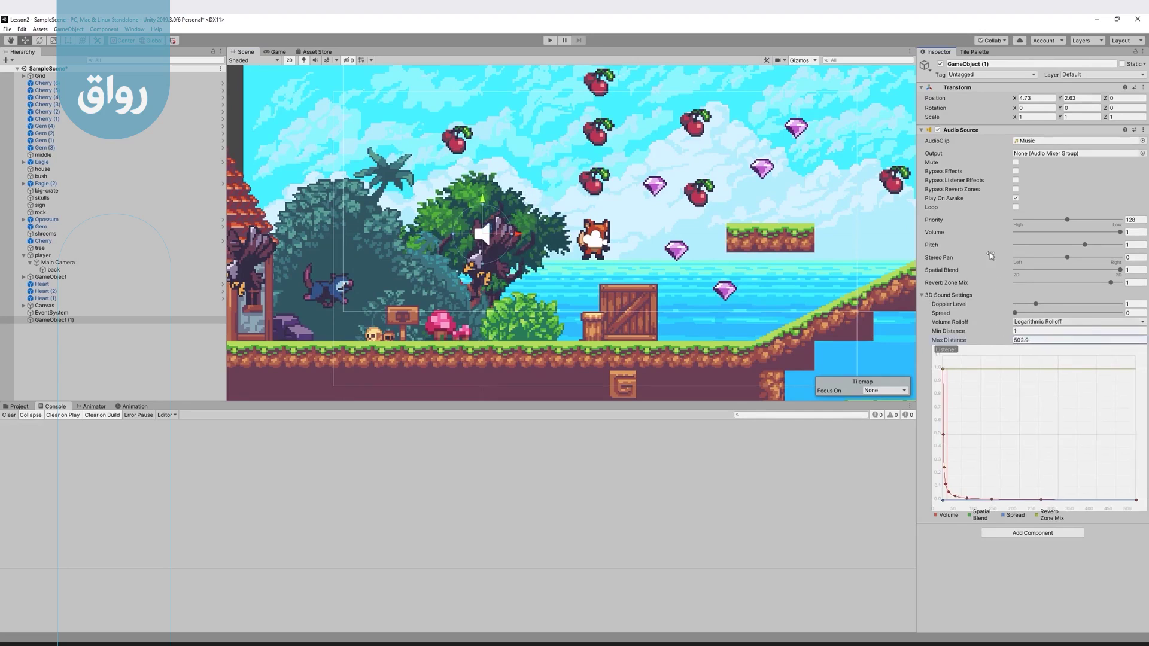
pyautogui.moveTo(154, 157)
pyautogui.mouseDown()
pyautogui.moveTo(799, 205)
pyautogui.moveTo(902, 47)
pyautogui.mouseUp()
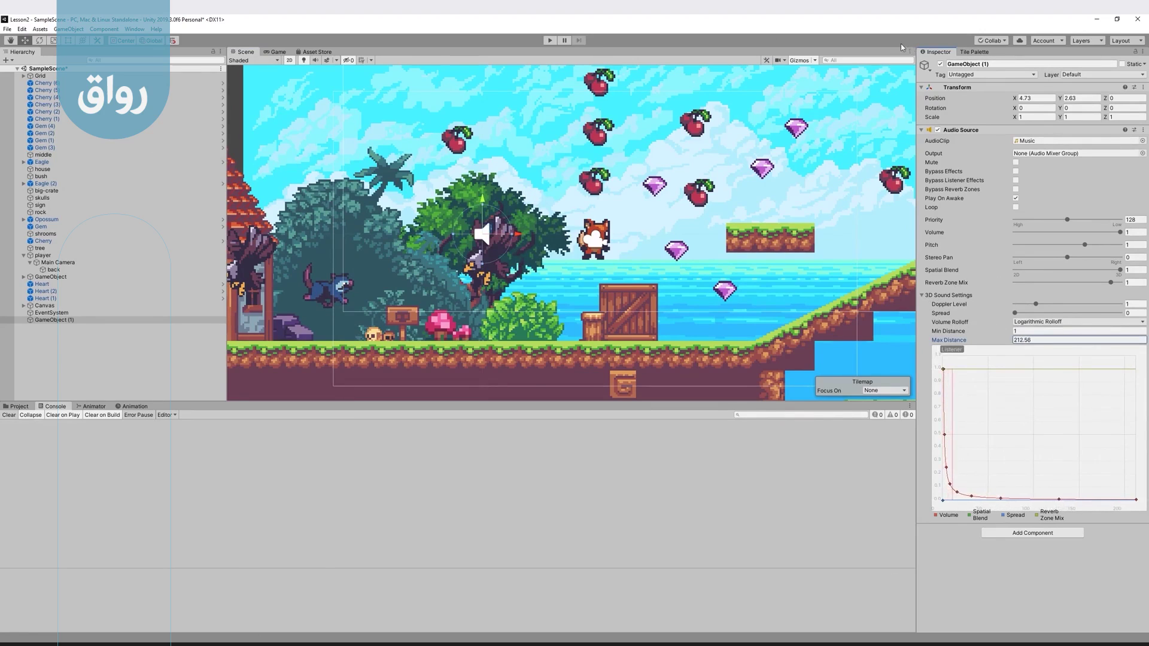
pyautogui.moveTo(1111, 283); pyautogui.dragTo(1127, 288)
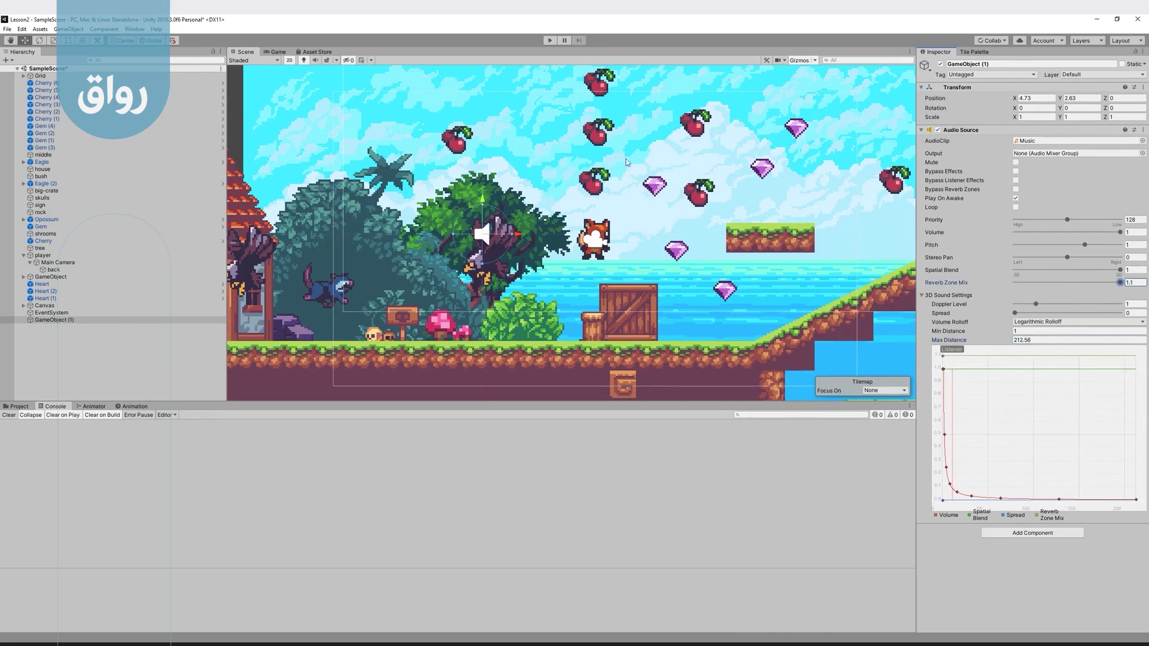
pyautogui.click(550, 43)
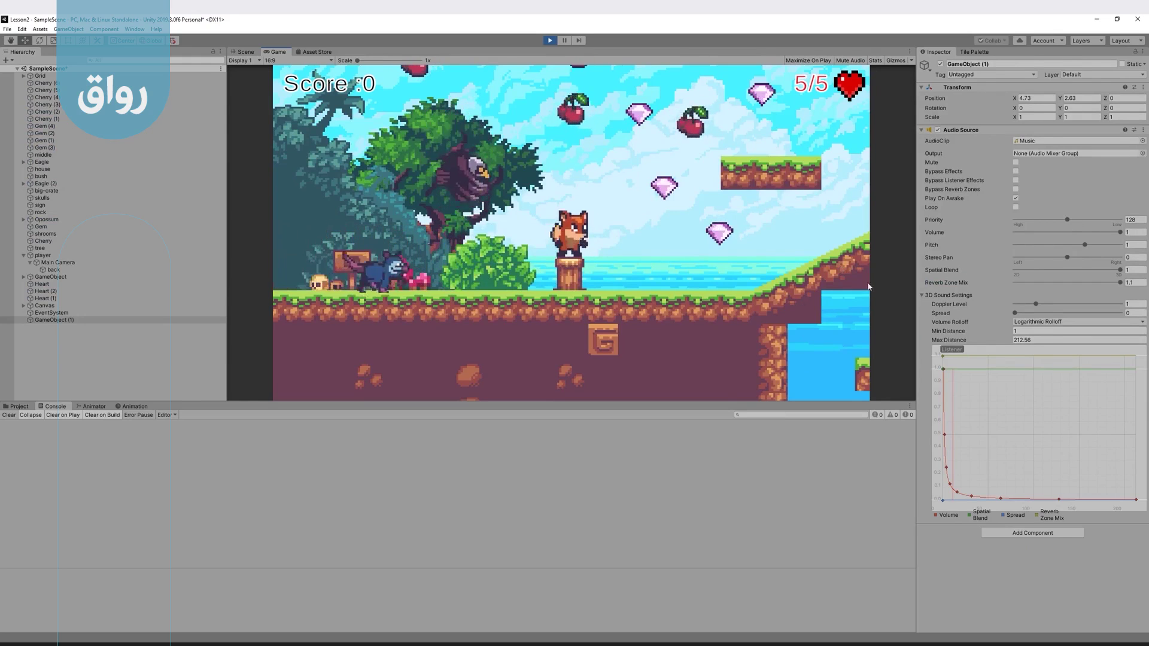
# - During play, reposition the sound source in the Scene view near the left trees
pyautogui.hotkey('ctrl', '1')
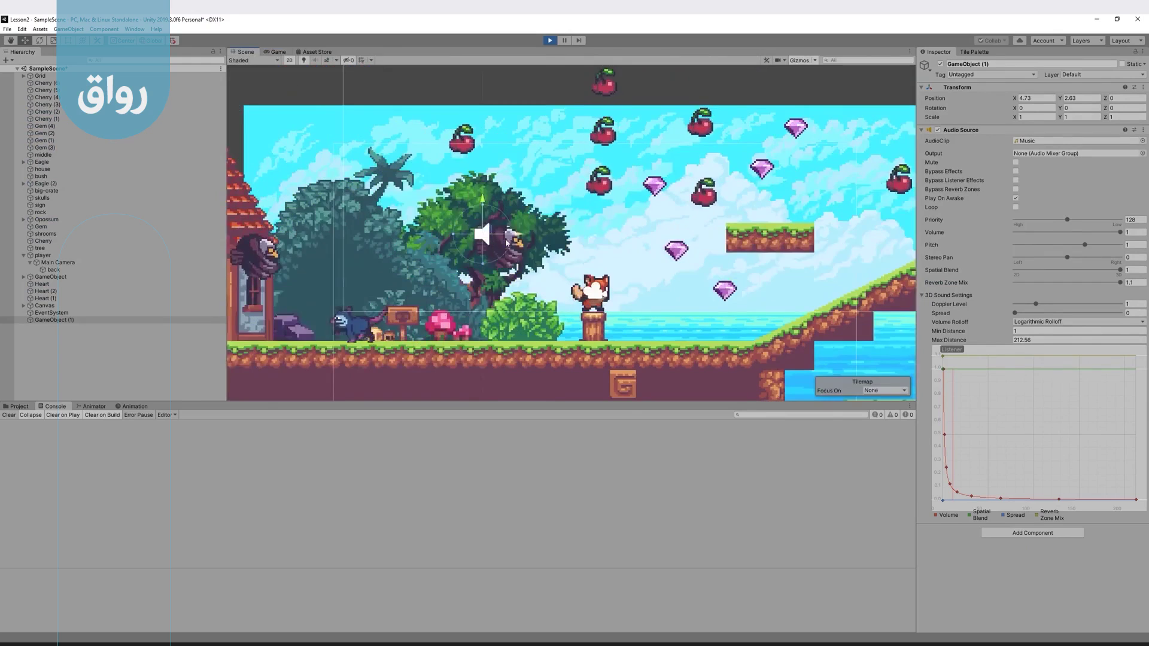
pyautogui.moveTo(516, 239)
pyautogui.mouseDown()
pyautogui.moveTo(307, 224)
pyautogui.moveTo(532, 227)
pyautogui.moveTo(914, 270)
pyautogui.mouseUp()
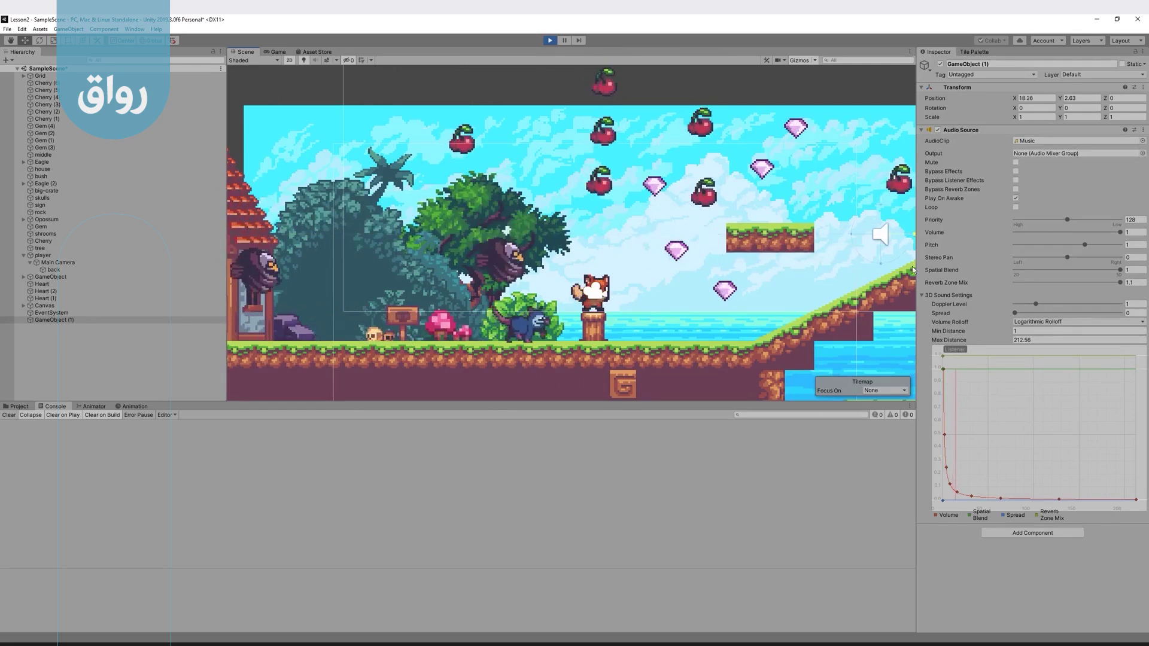
pyautogui.moveTo(913, 270)
pyautogui.mouseDown()
pyautogui.moveTo(307, 221)
pyautogui.moveTo(337, 221)
pyautogui.mouseUp()
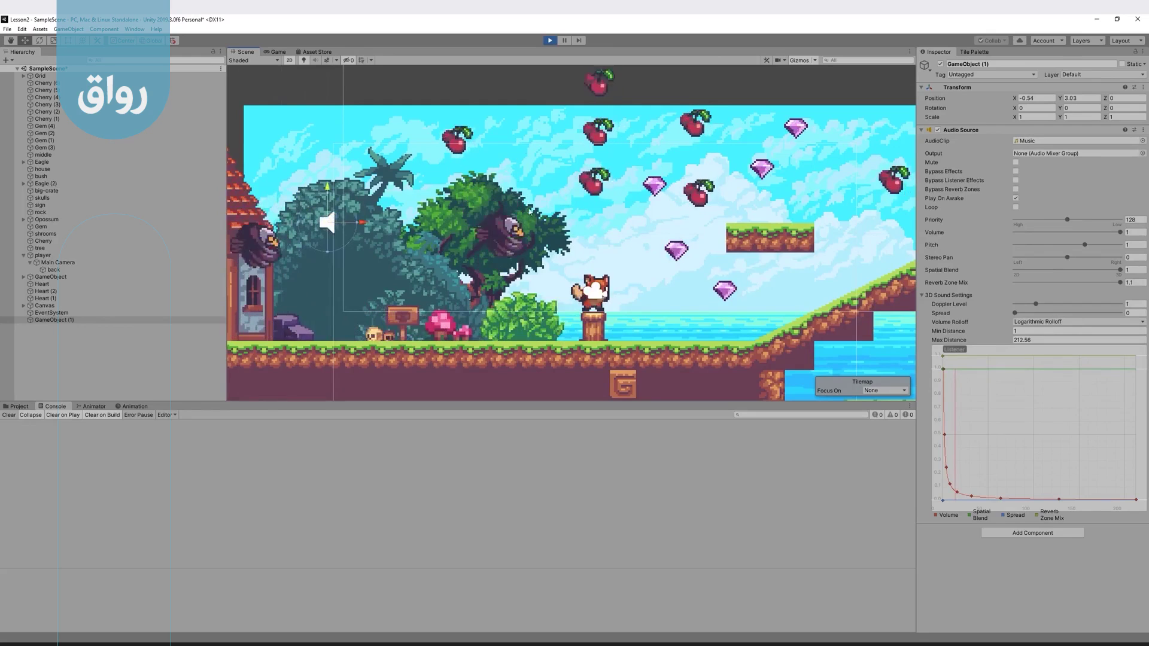
pyautogui.click(528, 143)
# - Walk the fox left in the Game view to collect the hearts, then stop playing
pyautogui.click(277, 52)
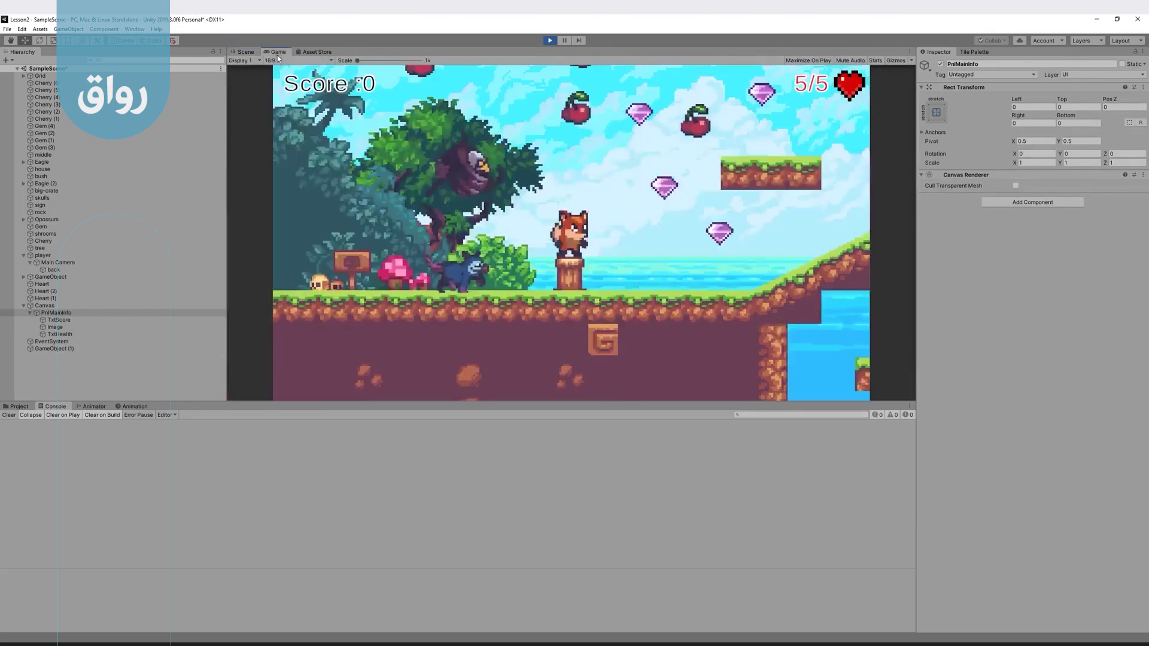
pyautogui.press('Left')
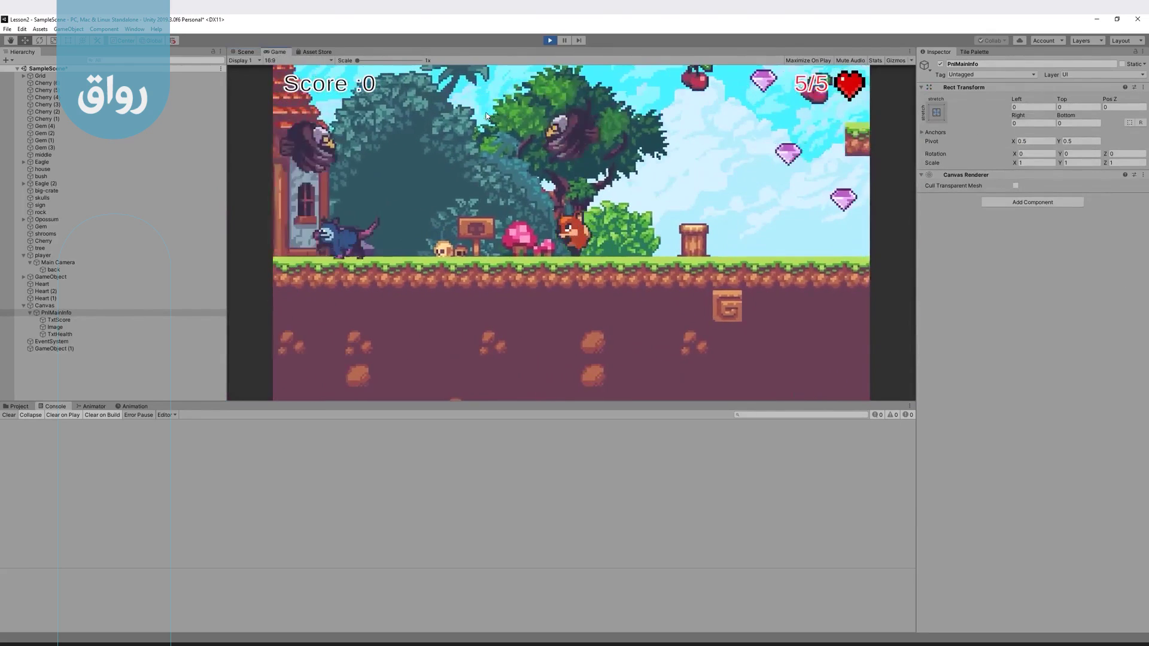
pyautogui.press('Left')
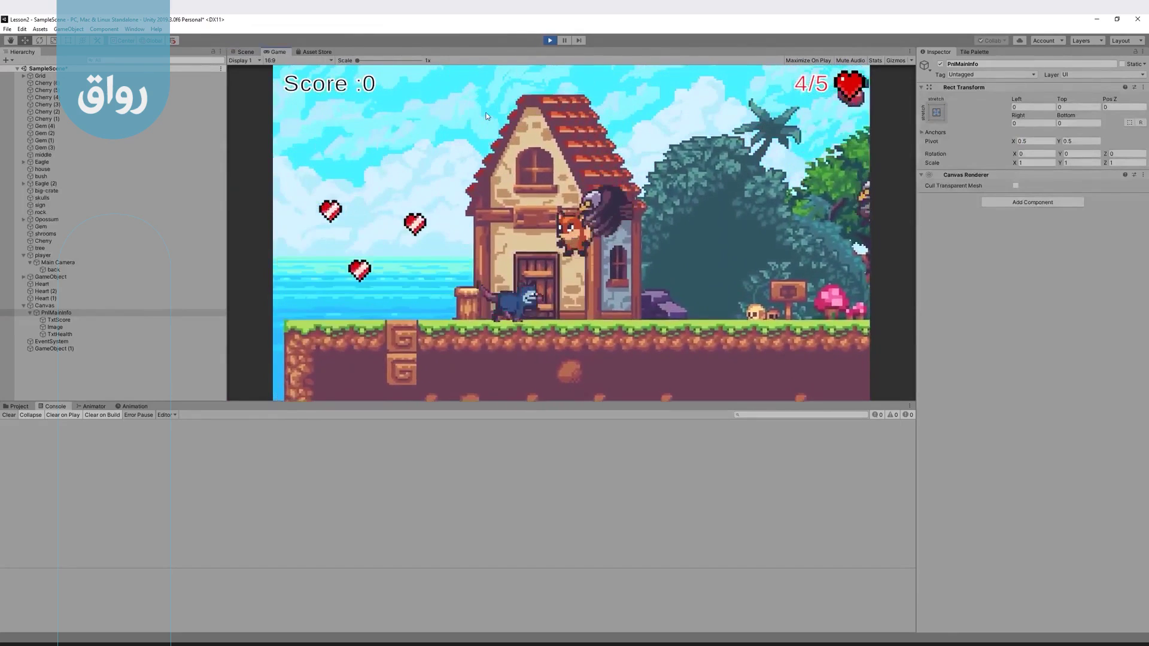
pyautogui.press('space')
pyautogui.press('Left')
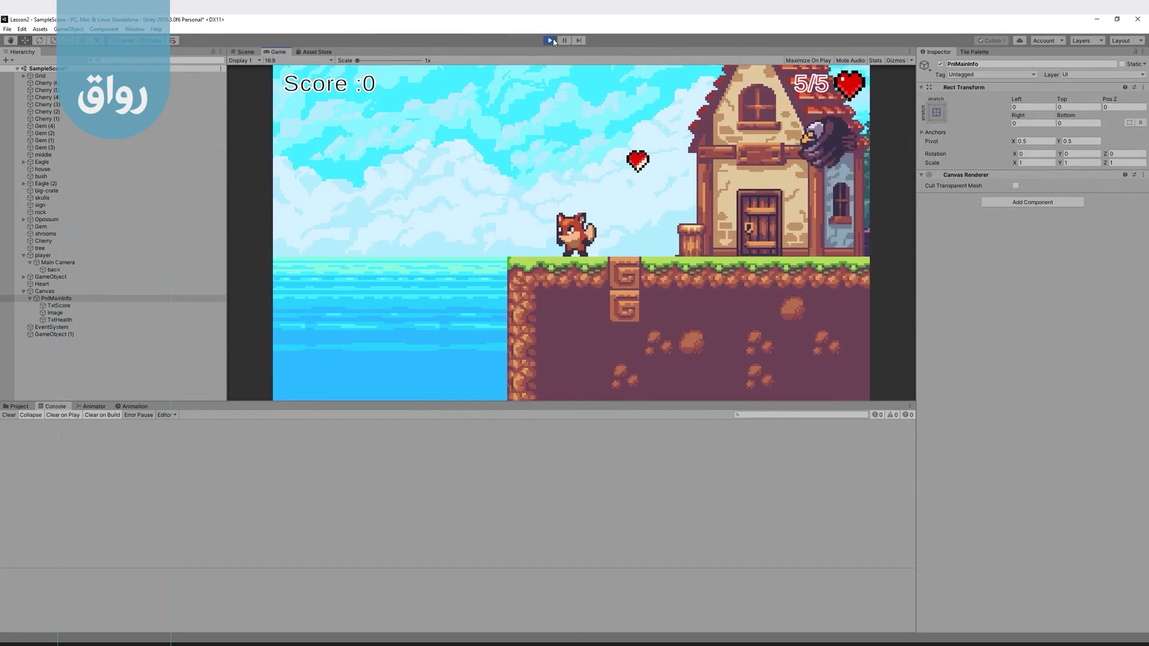
pyautogui.click(245, 52)
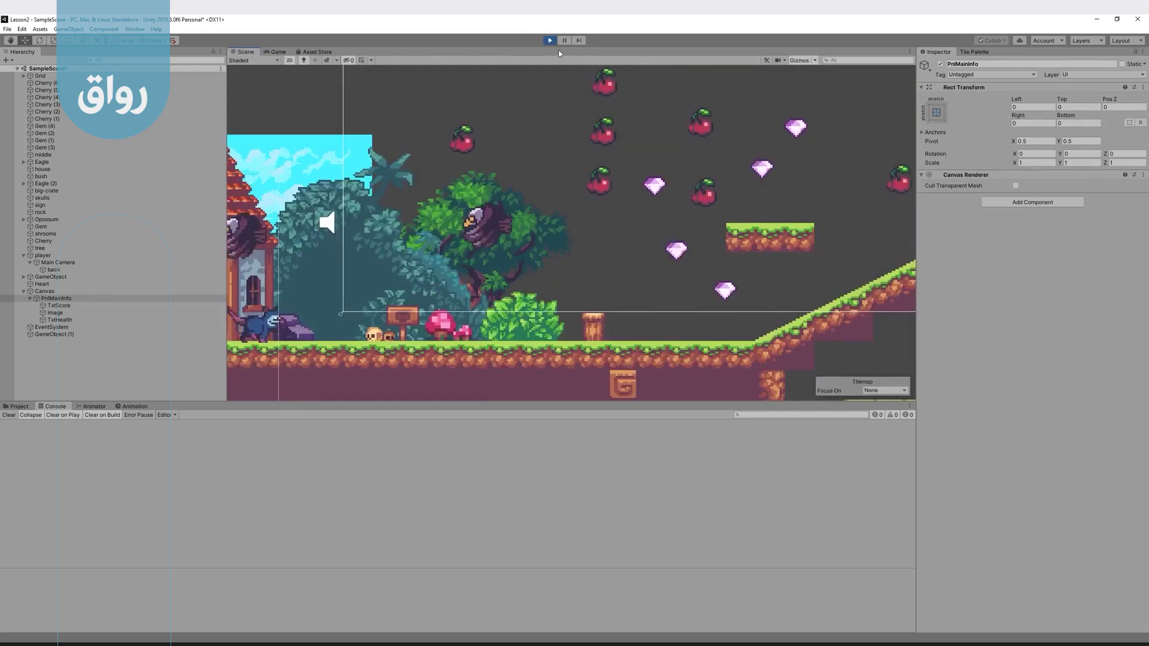
# - Stop play mode and set the sound object's Reverb Zone Mix back to 0
pyautogui.click(549, 40)
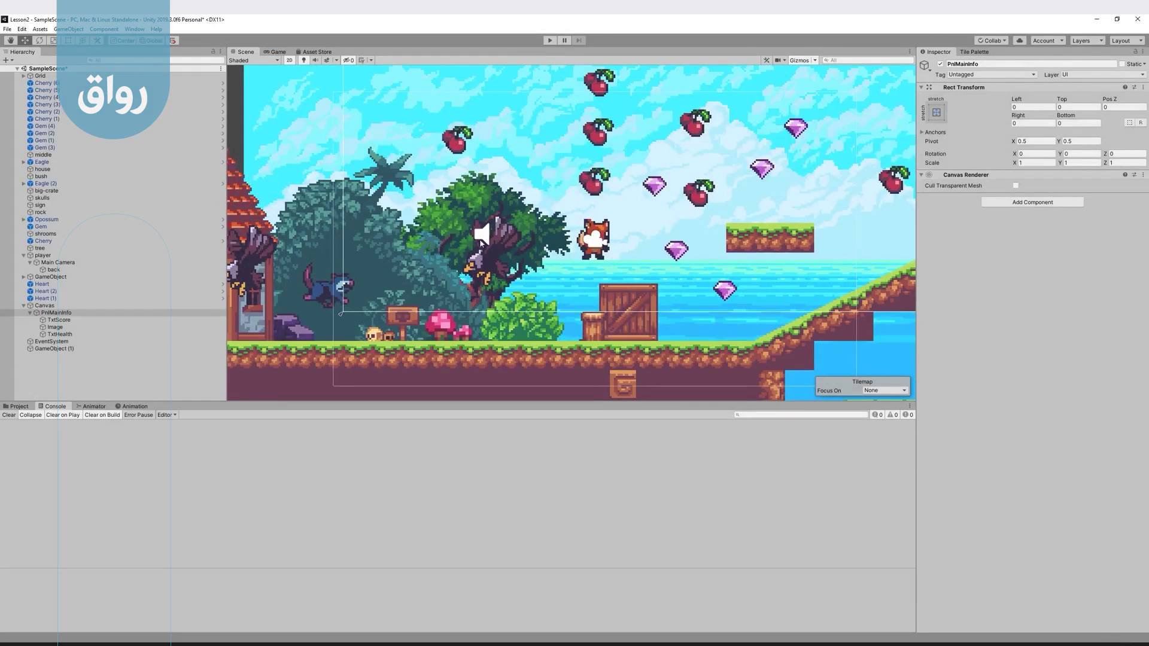
pyautogui.click(481, 239)
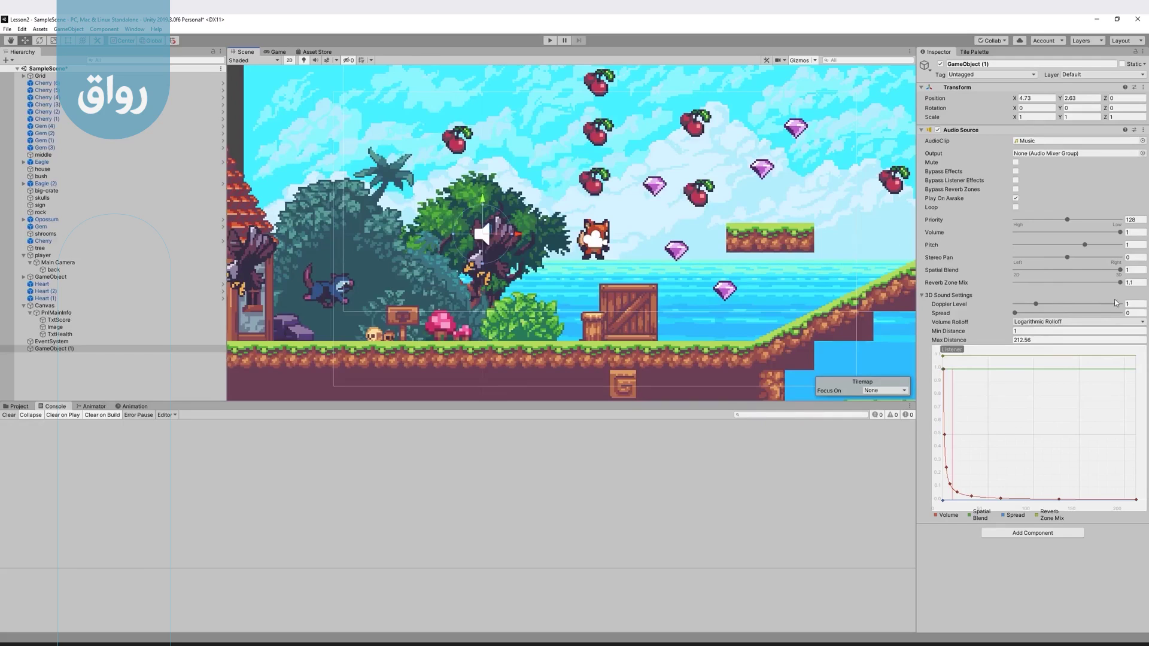
pyautogui.moveTo(1120, 283); pyautogui.dragTo(1014, 283)
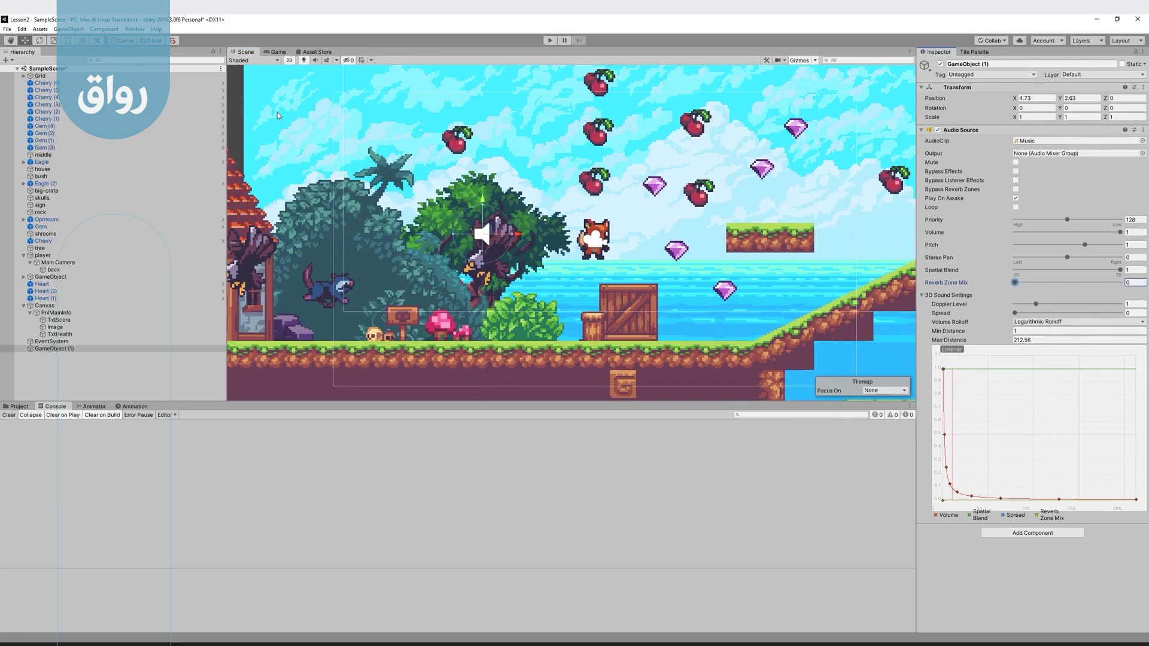
# - Rename GameObject (1) to Music and move Music, then player, to the top of the hierarchy
pyautogui.click(75, 350)
pyautogui.click(55, 353)
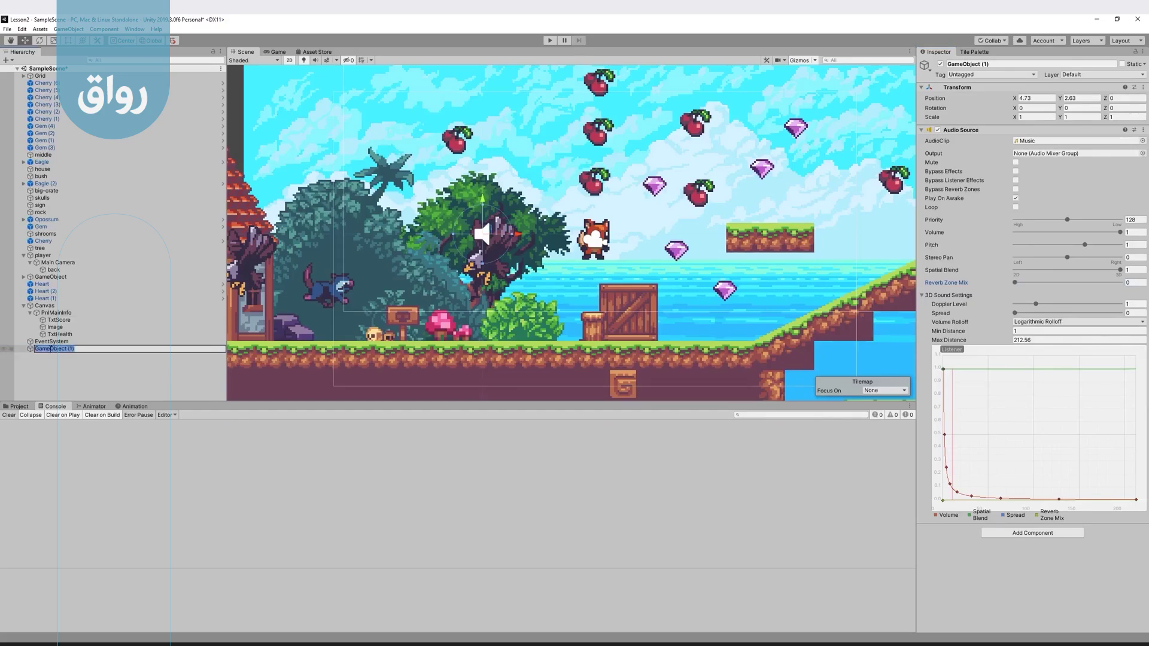
pyautogui.write('M')
pyautogui.press('BackSpace')
pyautogui.press('BackSpace')
pyautogui.write('usic')
pyautogui.press('Return')
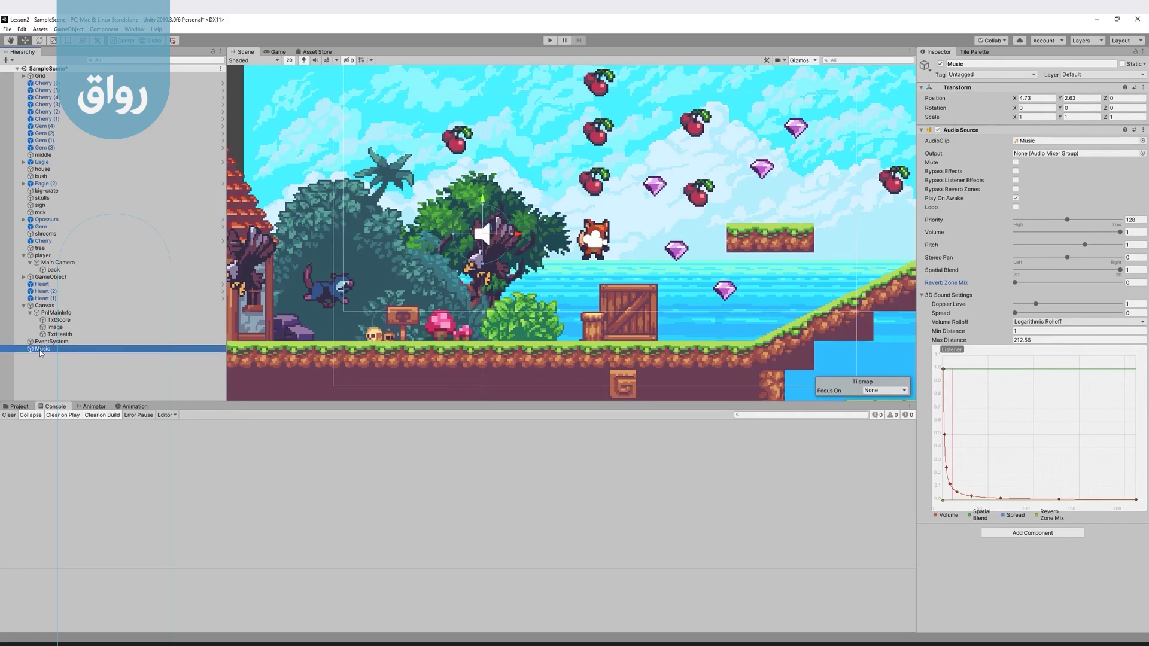
pyautogui.moveTo(30, 81); pyautogui.dragTo(30, 74)
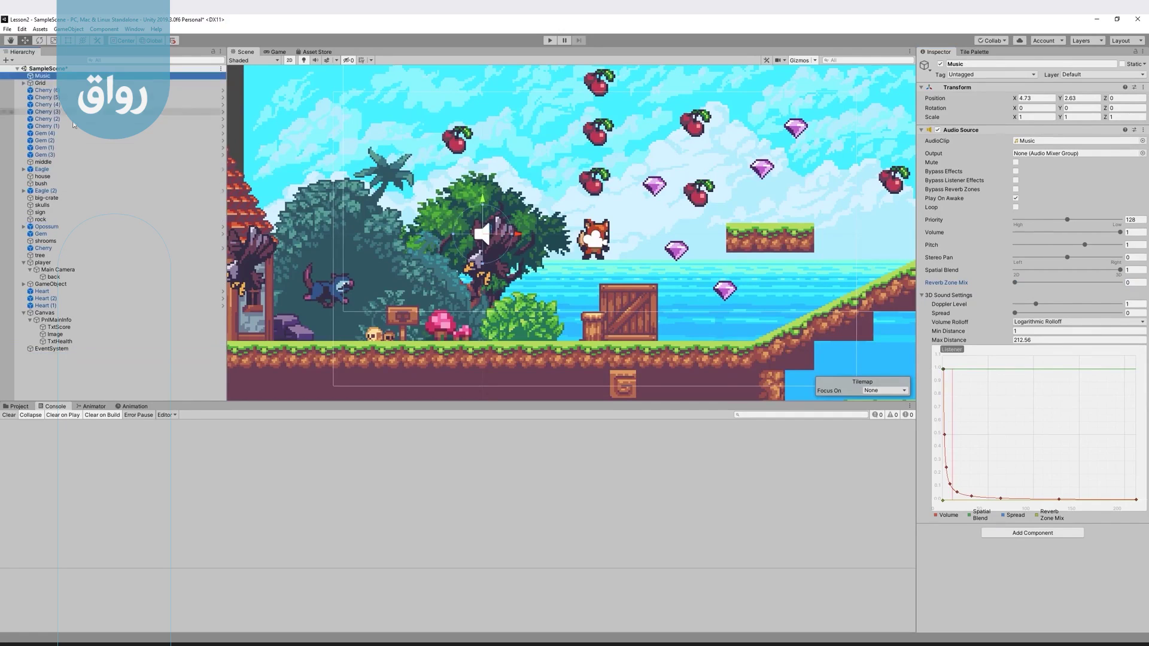
pyautogui.moveTo(43, 263); pyautogui.dragTo(31, 84)
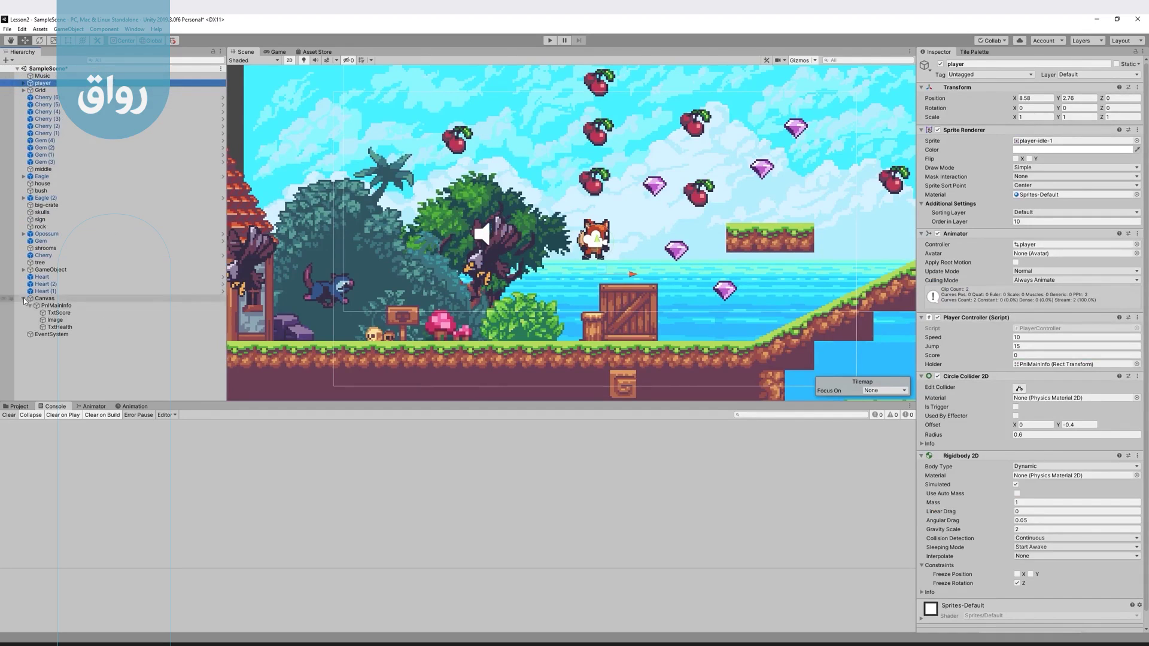
# - Create an empty GameObject and reset its Transform to position 0,0,0
pyautogui.rightClick(56, 379)
pyautogui.moveTo(78, 532)
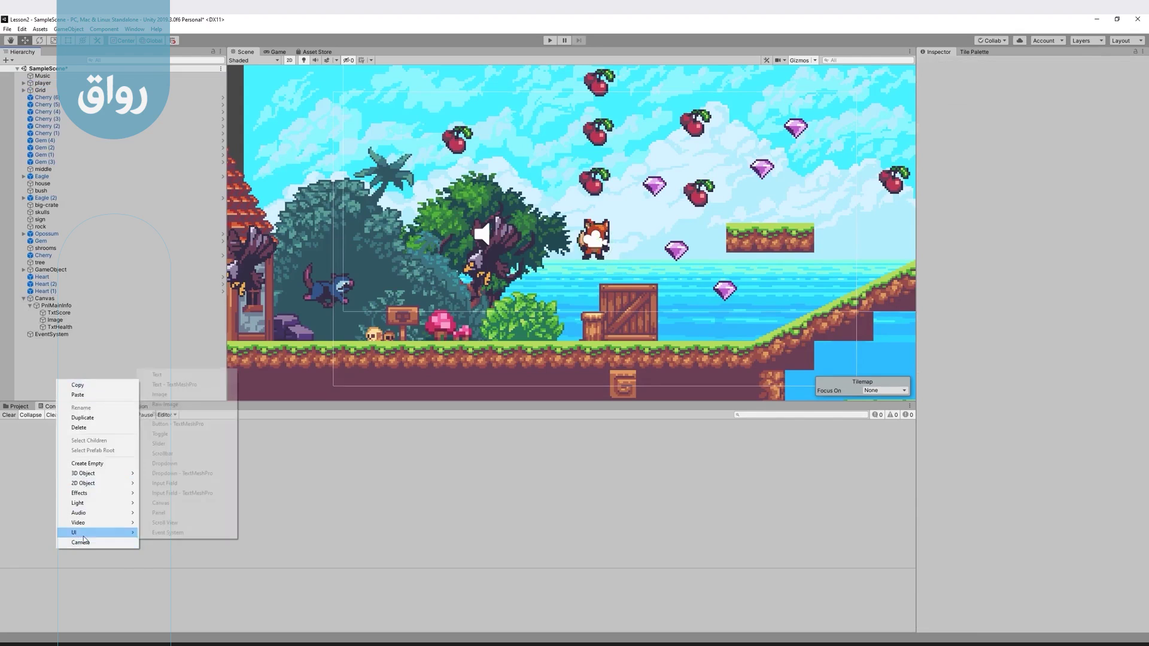
pyautogui.click(88, 465)
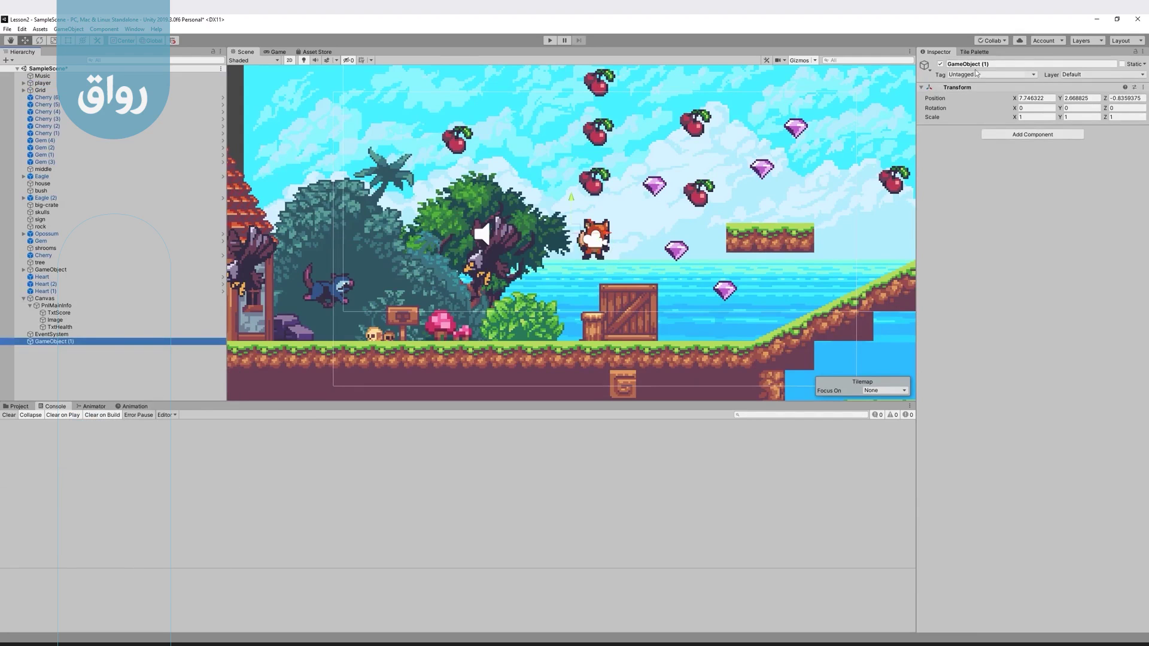
pyautogui.click(930, 72)
pyautogui.rightClick(943, 85)
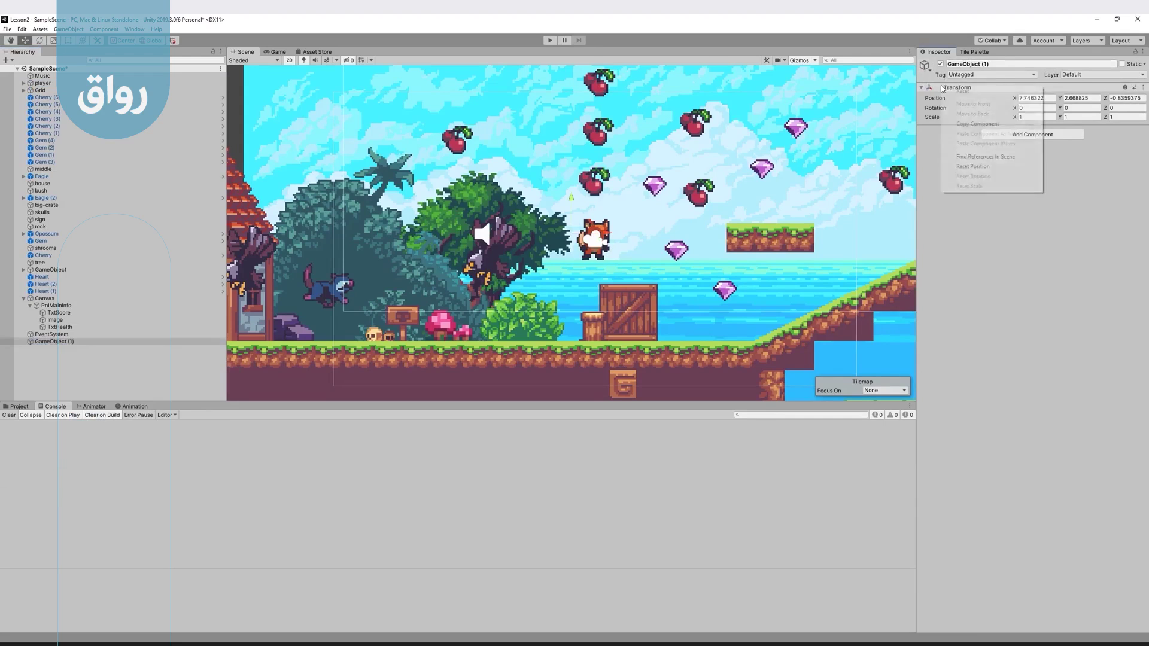
pyautogui.click(958, 91)
# - Rename the new empty object to CollectingItems
pyautogui.click(72, 342)
pyautogui.click(57, 343)
pyautogui.write('Collecting')
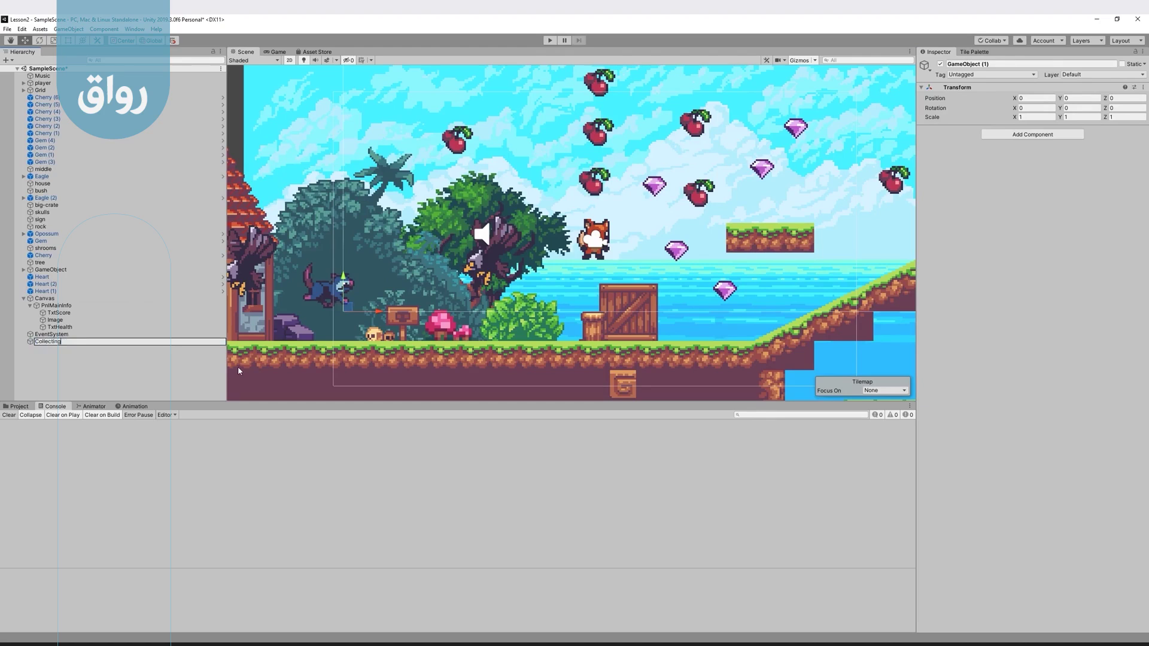
pyautogui.write('Items')
pyautogui.press('Return')
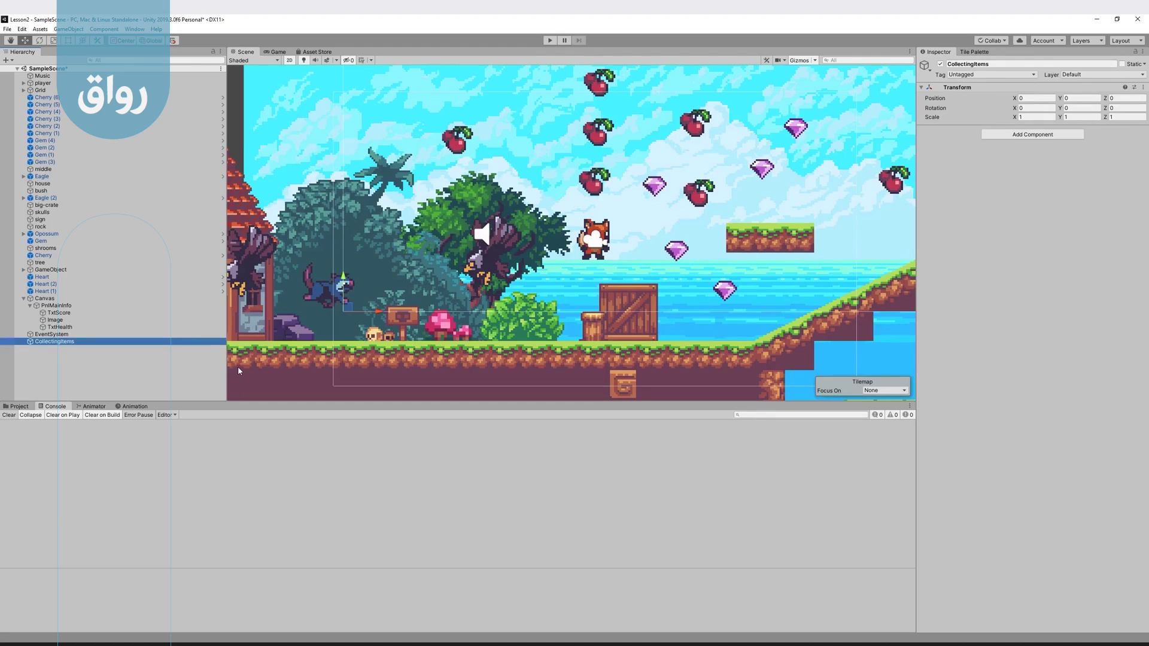
# - Parent the Cherry, Gem and three Heart objects under CollectingItems in the hierarchy
pyautogui.click(43, 97)
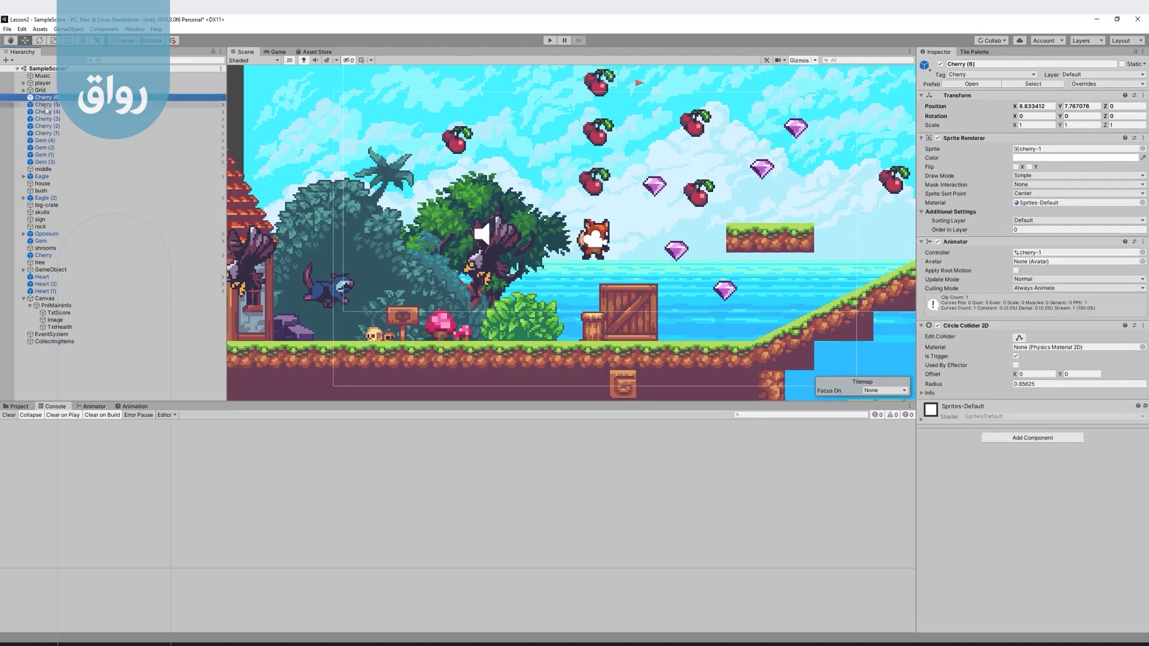
pyautogui.keyDown('shift'); pyautogui.click(45, 161); pyautogui.keyUp('shift')
pyautogui.moveTo(55, 171); pyautogui.dragTo(54, 342)
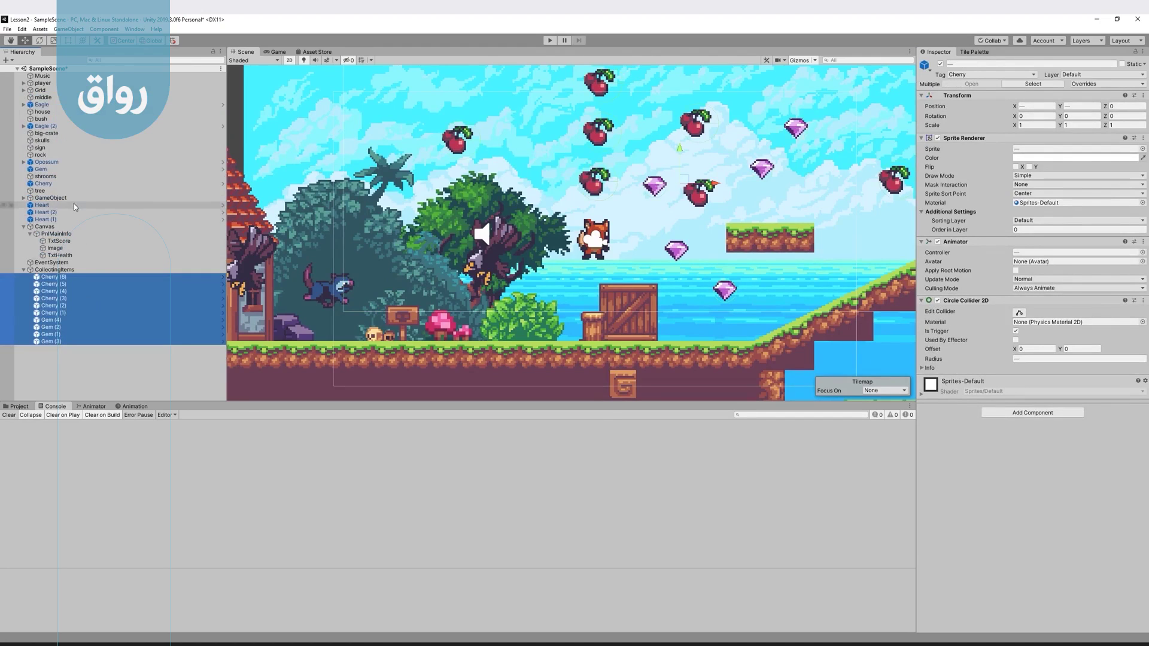
pyautogui.click(42, 205)
pyautogui.keyDown('shift'); pyautogui.click(48, 219); pyautogui.keyUp('shift')
pyautogui.moveTo(49, 223)
pyautogui.mouseDown()
pyautogui.moveTo(40, 273)
pyautogui.moveTo(48, 250)
pyautogui.mouseUp()
pyautogui.moveTo(41, 169)
pyautogui.mouseDown()
pyautogui.moveTo(44, 243)
pyautogui.moveTo(42, 87)
pyautogui.mouseUp()
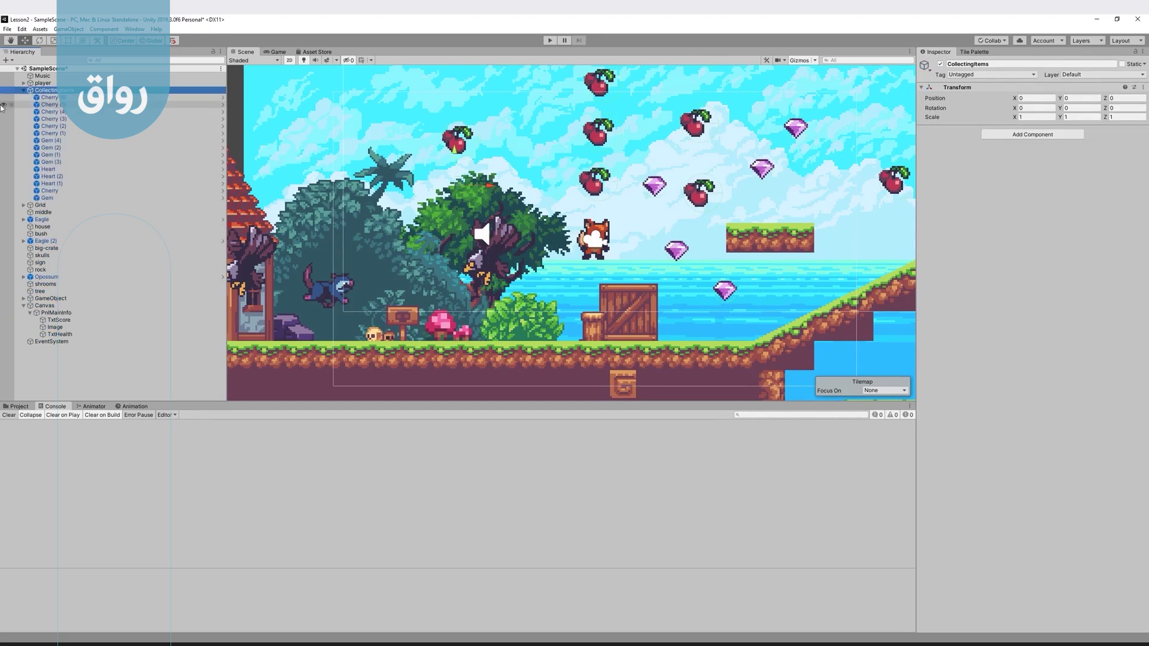
# - Toggle CollectingItems' active checkbox repeatedly, leaving it active, and collapse its children
pyautogui.click(940, 64)
pyautogui.click(940, 64)
pyautogui.click(940, 64)
pyautogui.click(940, 64)
pyautogui.click(940, 64)
pyautogui.click(940, 64)
pyautogui.click(940, 64)
pyautogui.click(940, 64)
pyautogui.click(940, 64)
pyautogui.click(940, 64)
pyautogui.click(940, 64)
pyautogui.click(940, 64)
pyautogui.click(940, 64)
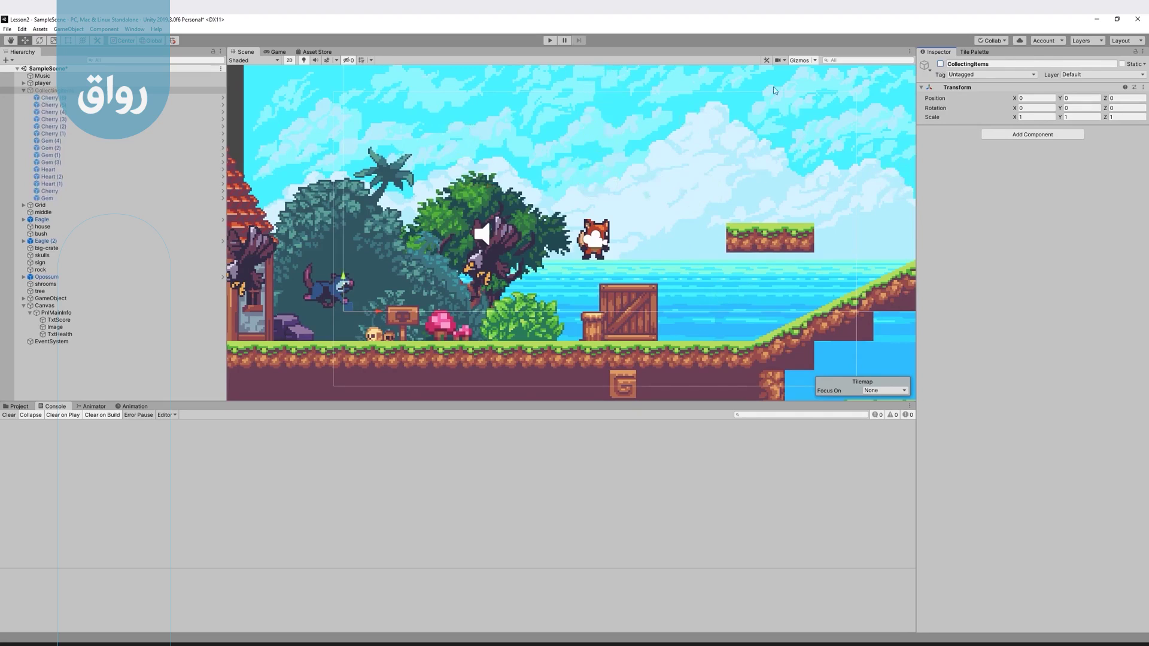
pyautogui.click(939, 64)
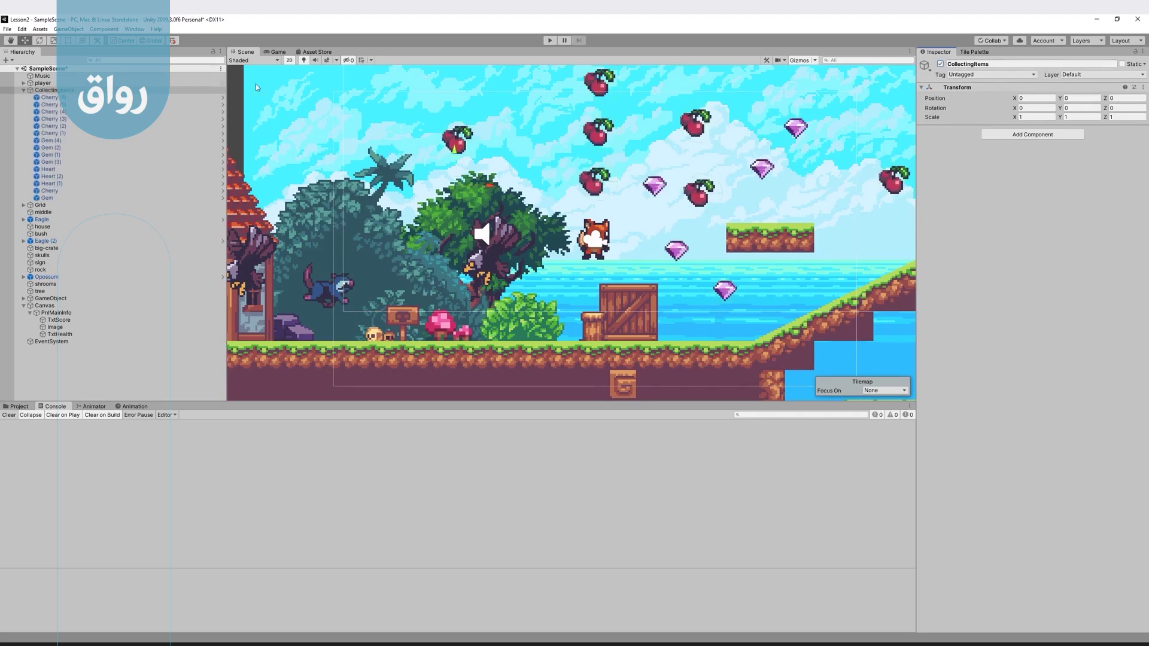
pyautogui.click(24, 90)
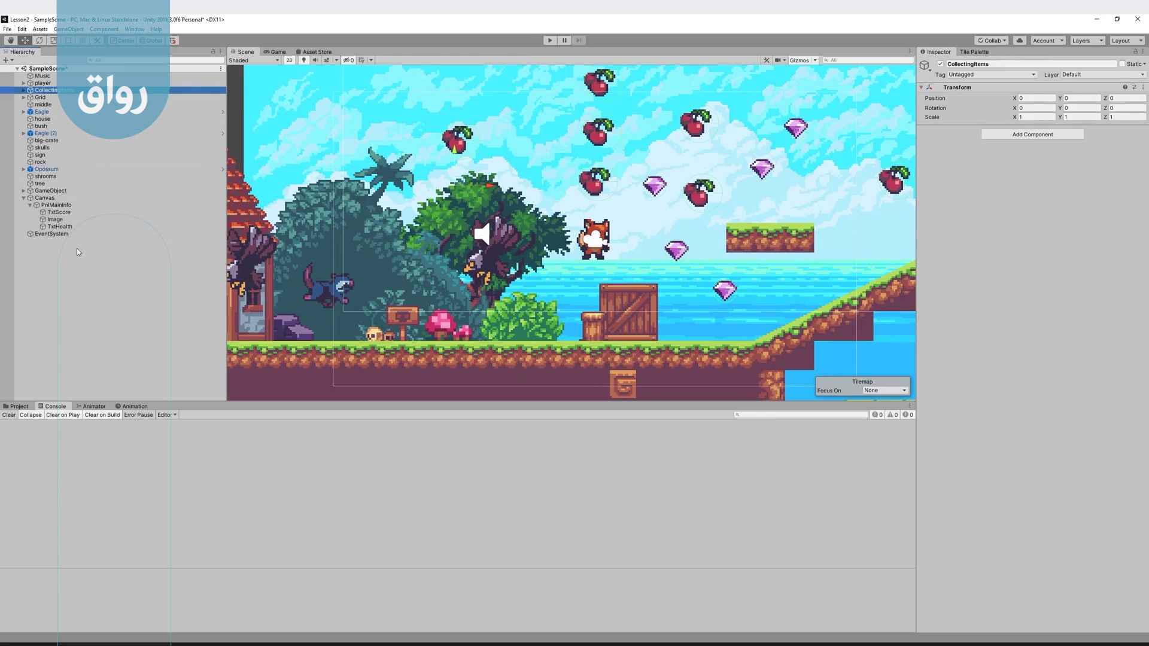
# - Filter the hierarchy for 'player', then clear the search
pyautogui.click(119, 60)
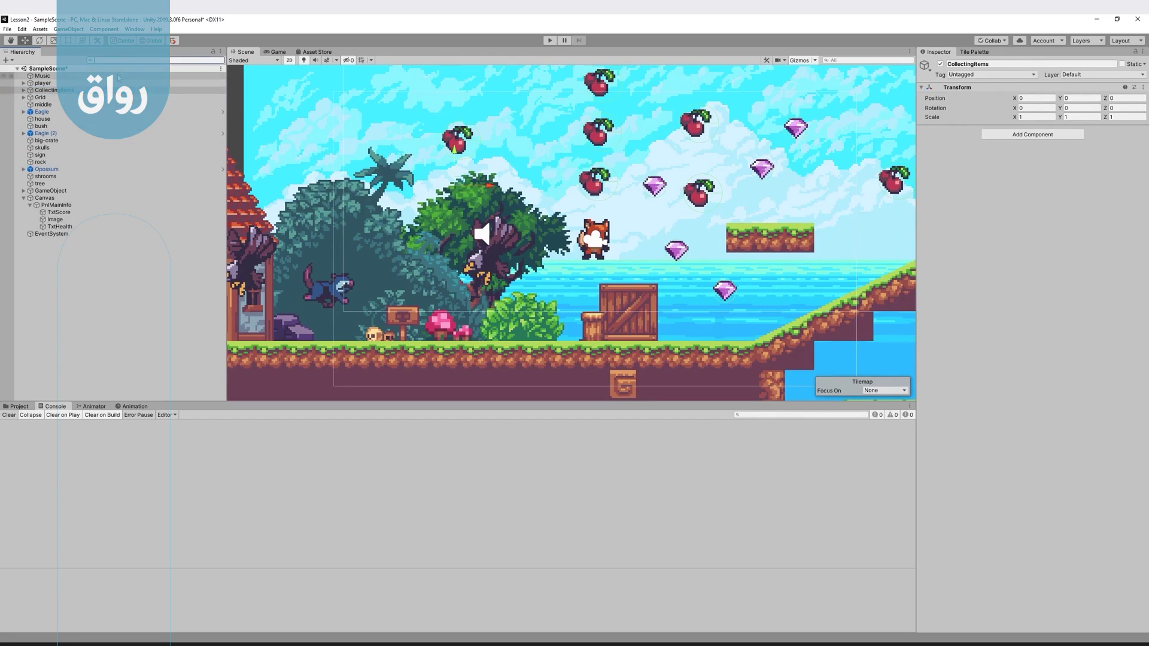
pyautogui.write('player')
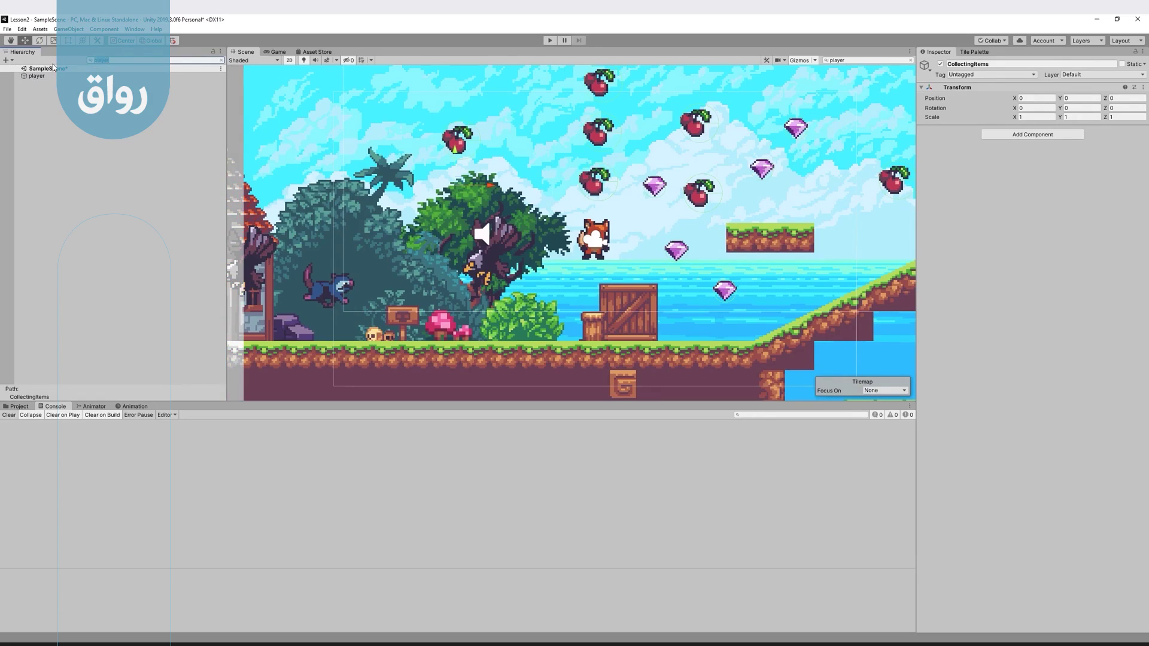
pyautogui.press('BackSpace')
pyautogui.click(162, 304)
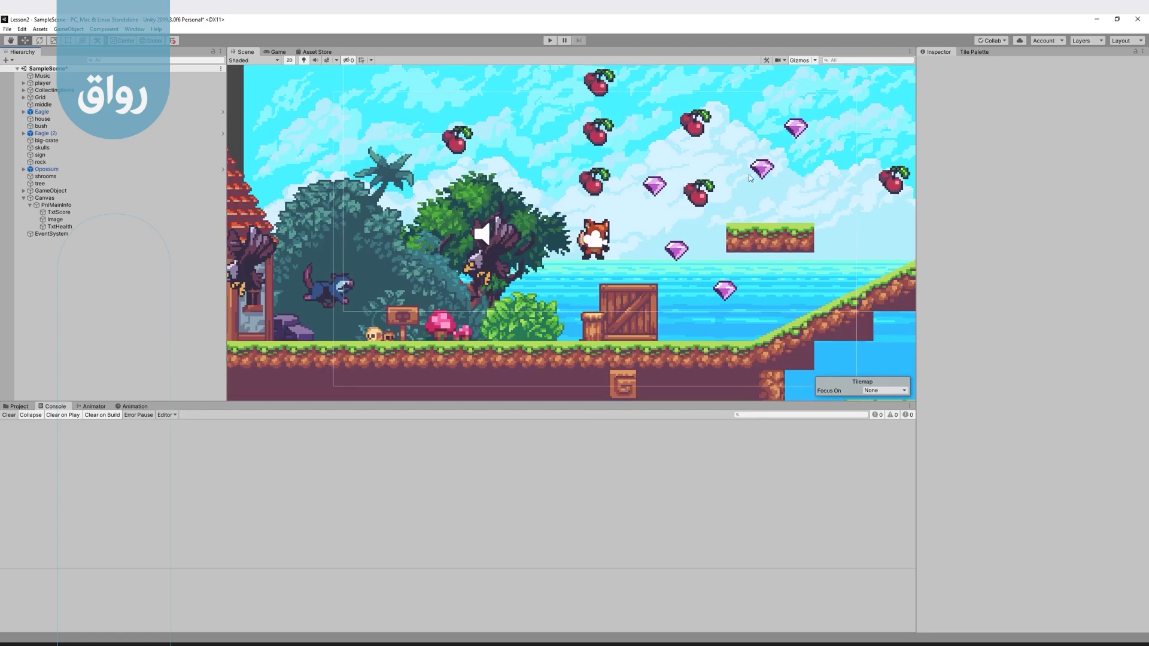
pyautogui.moveTo(96, 640)
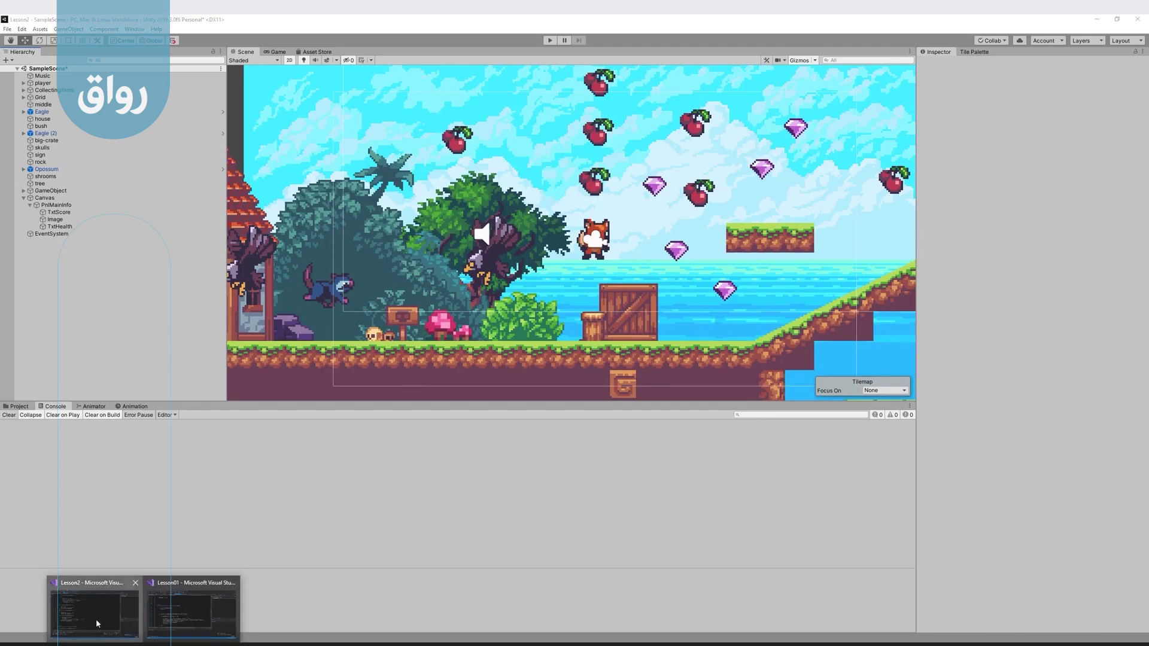
pyautogui.click(96, 618)
pyautogui.click(405, 458)
pyautogui.scroll(-2, 405, 457)
pyautogui.scroll(-2, 418, 461)
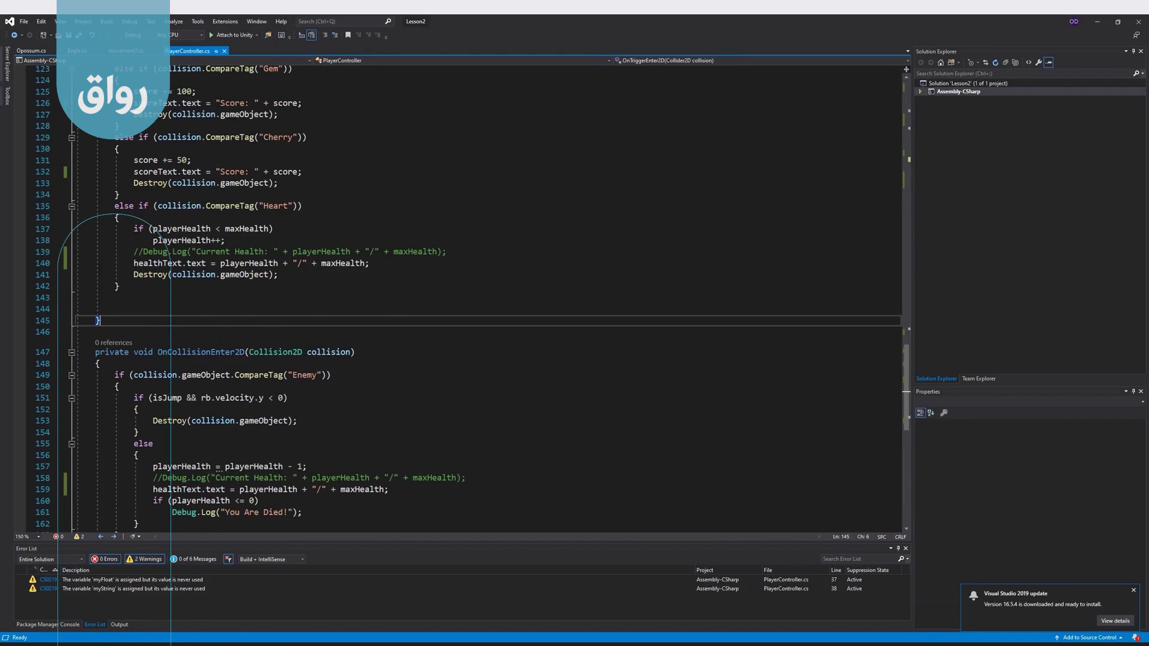
pyautogui.scroll(6, 419, 300)
pyautogui.scroll(2, 419, 299)
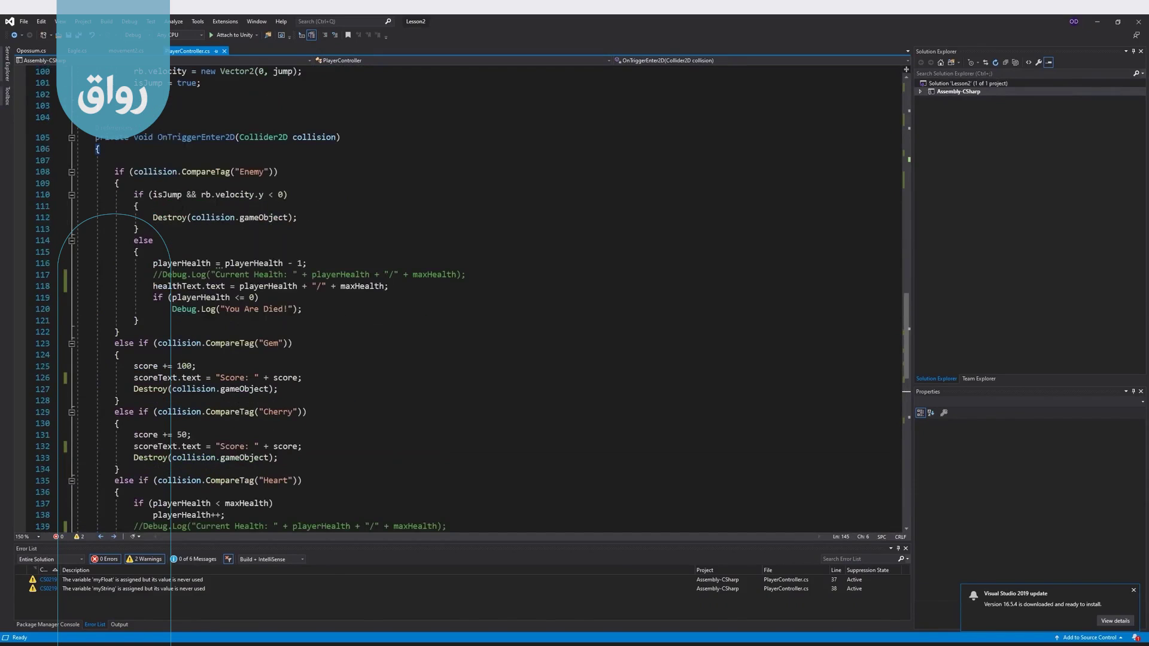
pyautogui.moveTo(158, 137); pyautogui.dragTo(225, 137)
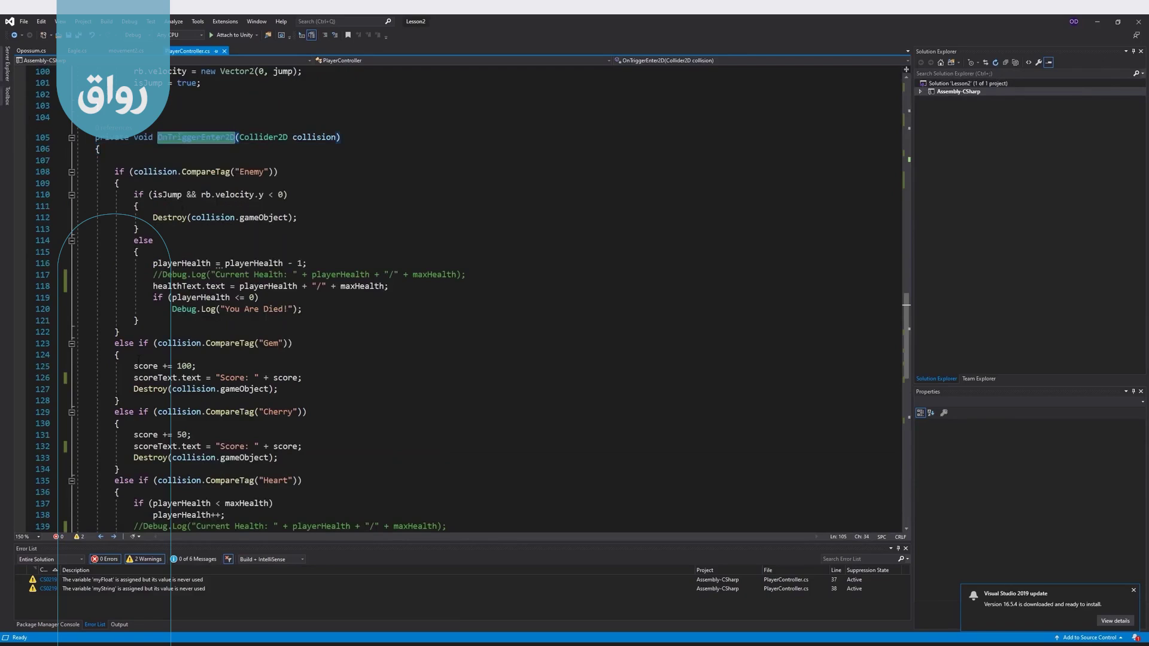
pyautogui.moveTo(133, 366); pyautogui.dragTo(331, 388)
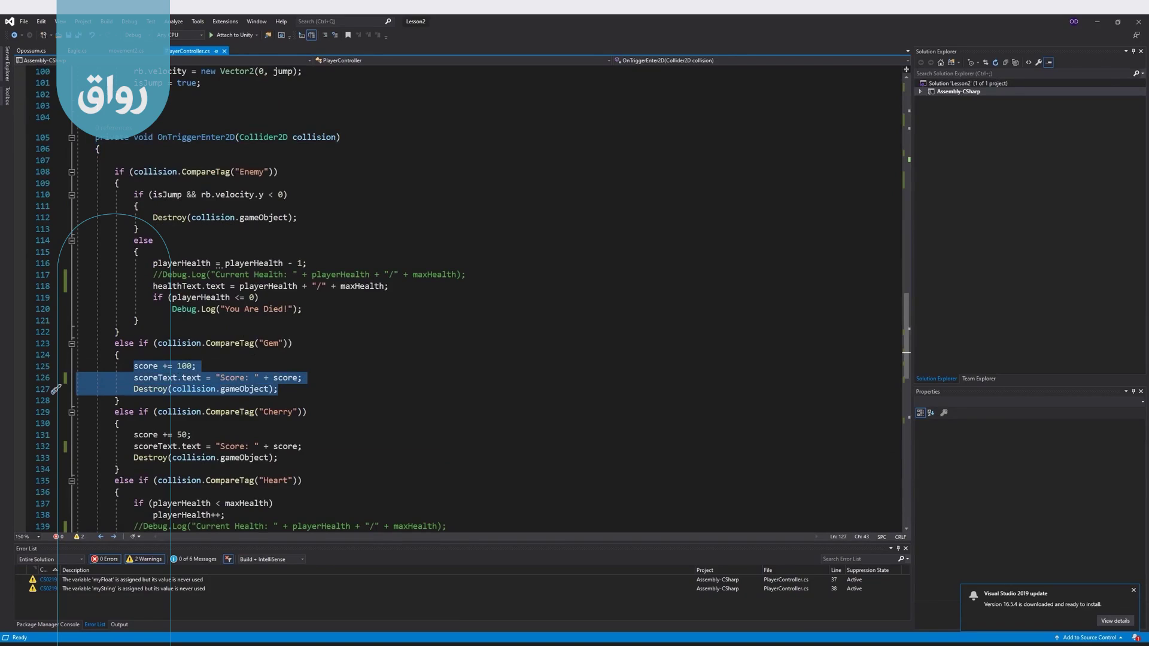
pyautogui.click(172, 366)
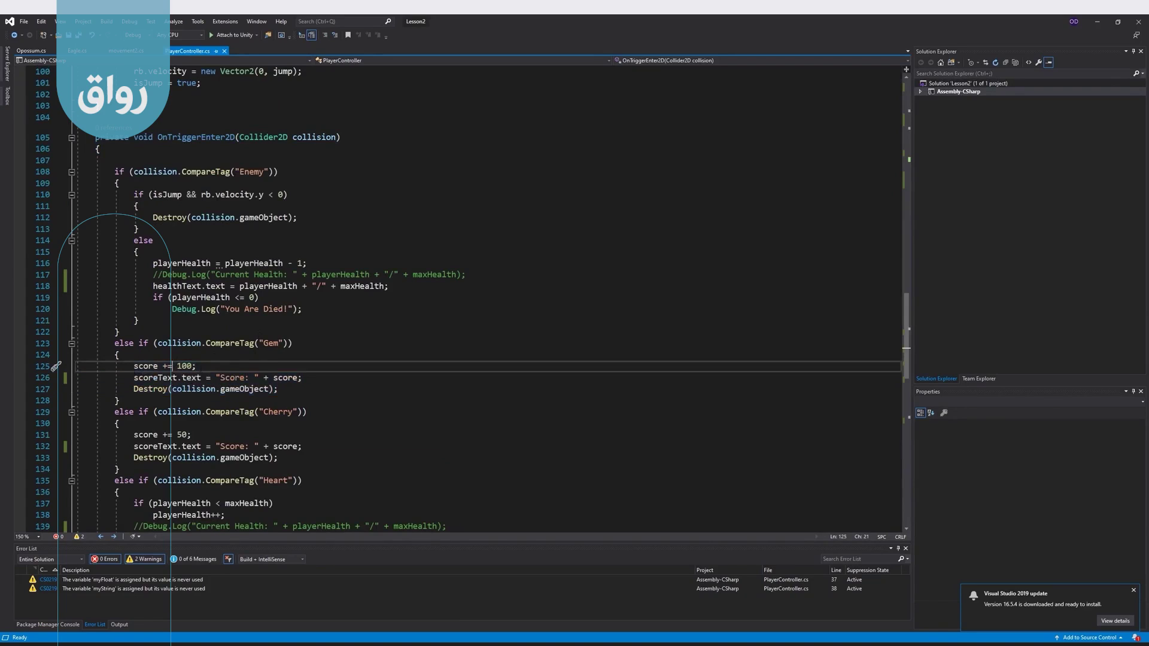
pyautogui.hotkey('shift', 'Home')
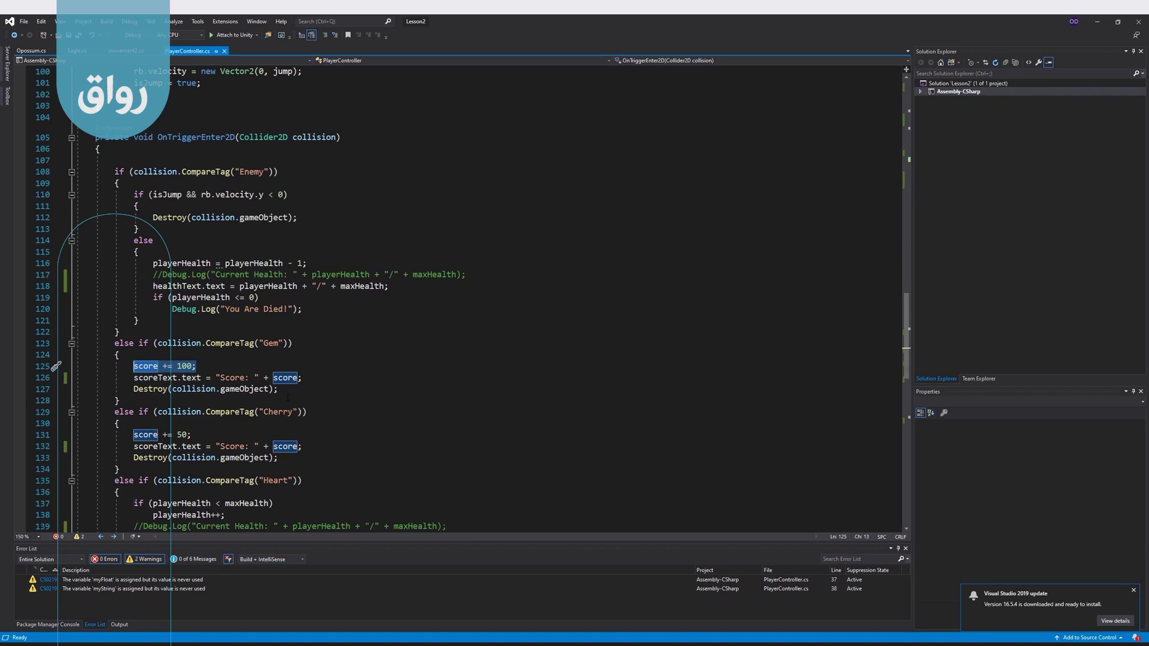
pyautogui.scroll(5, 288, 398)
pyautogui.scroll(5, 293, 396)
pyautogui.scroll(5, 299, 395)
pyautogui.scroll(5, 310, 392)
pyautogui.scroll(10, 310, 392)
pyautogui.scroll(-5, 310, 392)
pyautogui.scroll(-5, 310, 392)
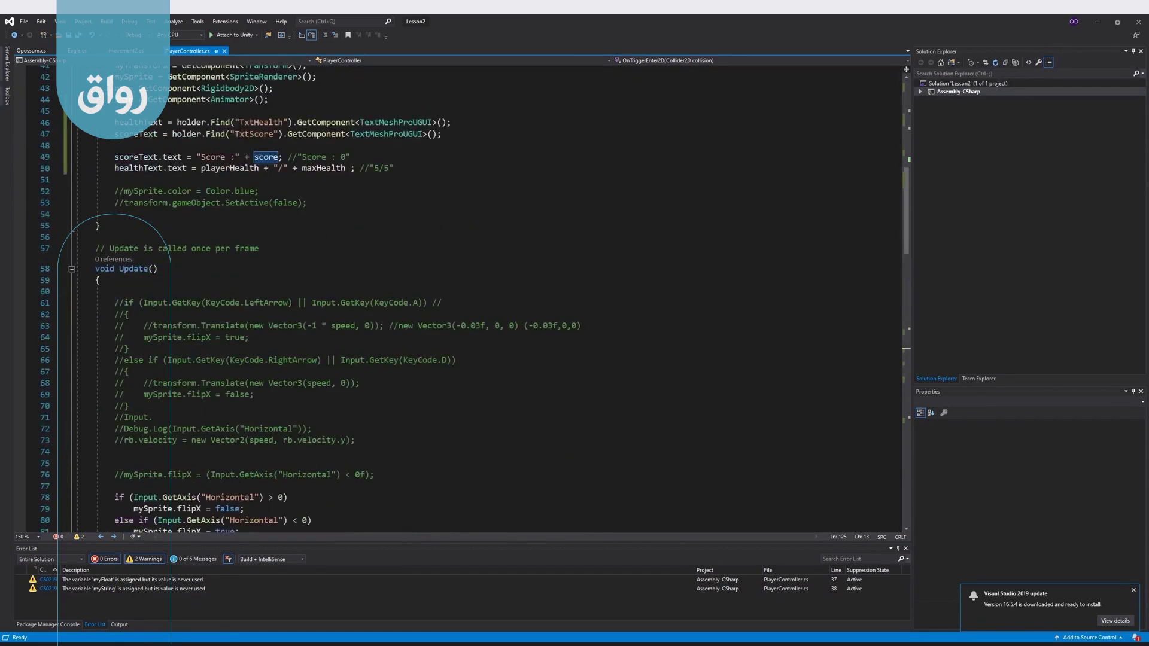
pyautogui.click(72, 628)
pyautogui.click(24, 198)
# - Add an Audio Source object and assign the Collect3 clip to its AudioClip field
pyautogui.rightClick(97, 292)
pyautogui.moveTo(135, 427)
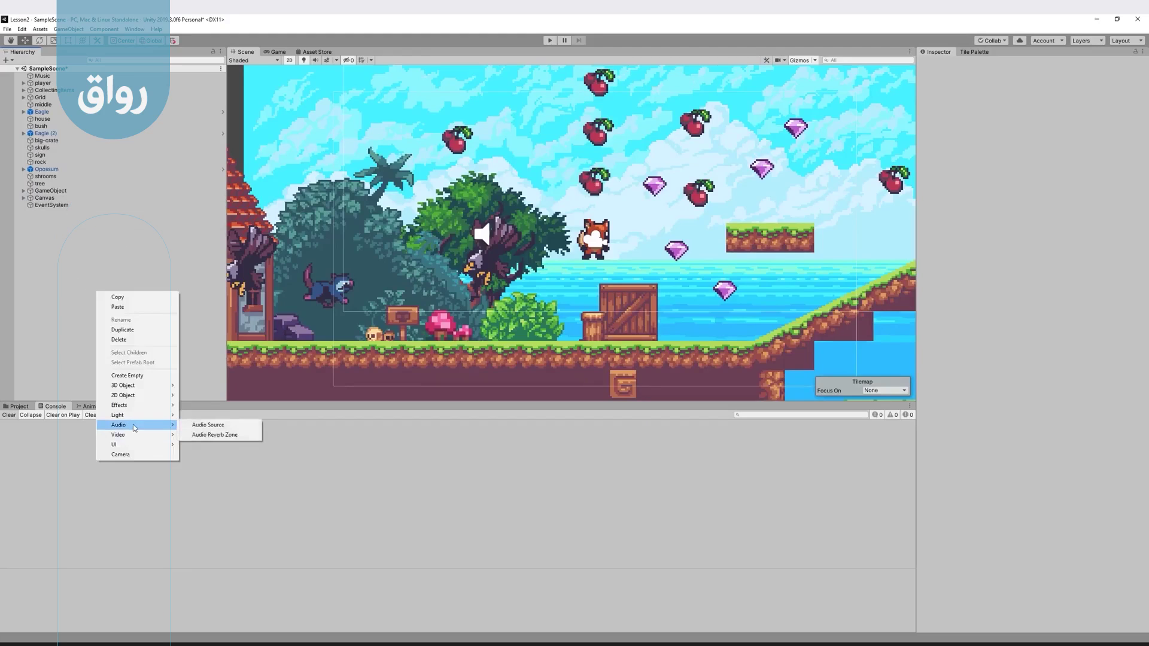
pyautogui.click(199, 427)
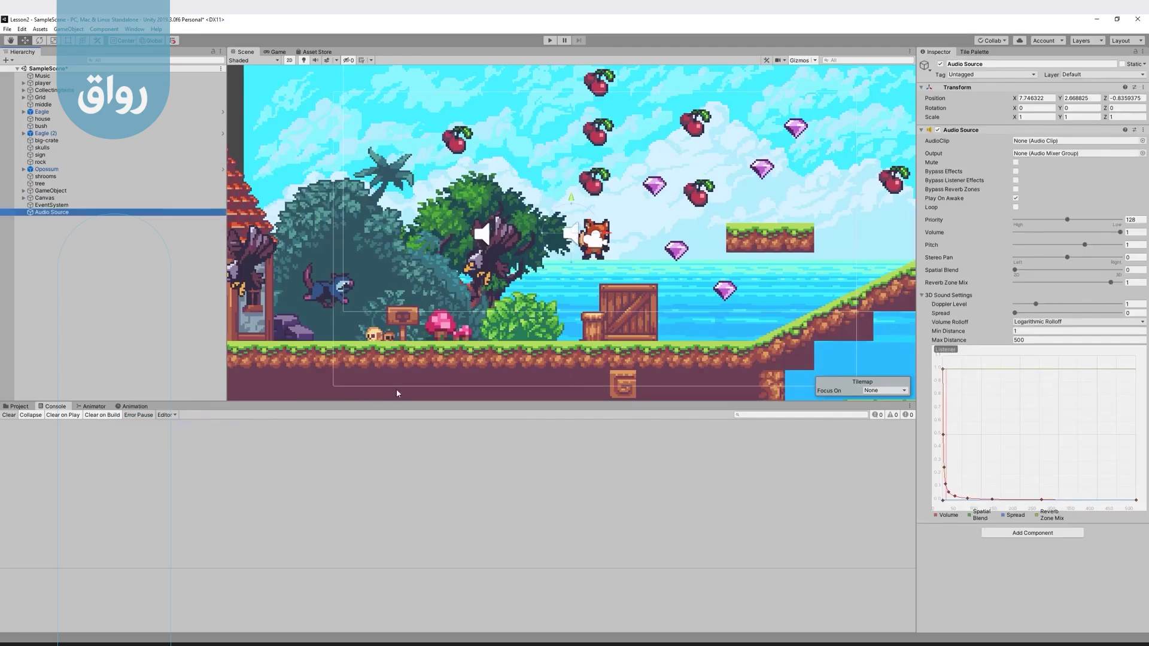
pyautogui.click(20, 406)
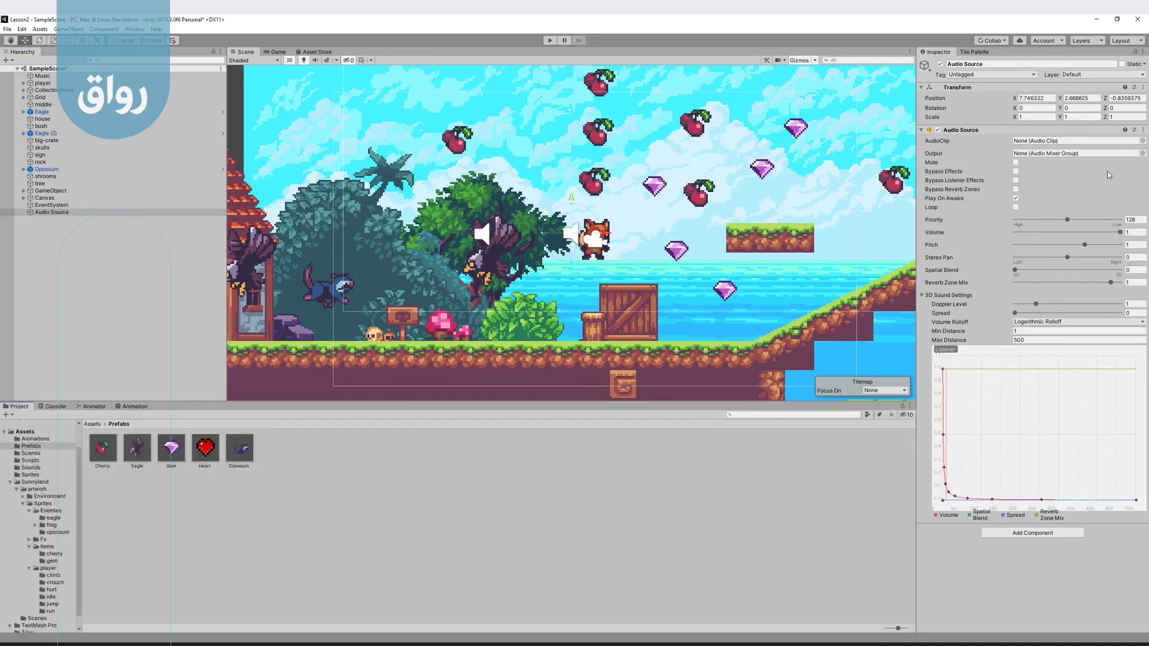
pyautogui.click(1142, 140)
pyautogui.click(618, 235)
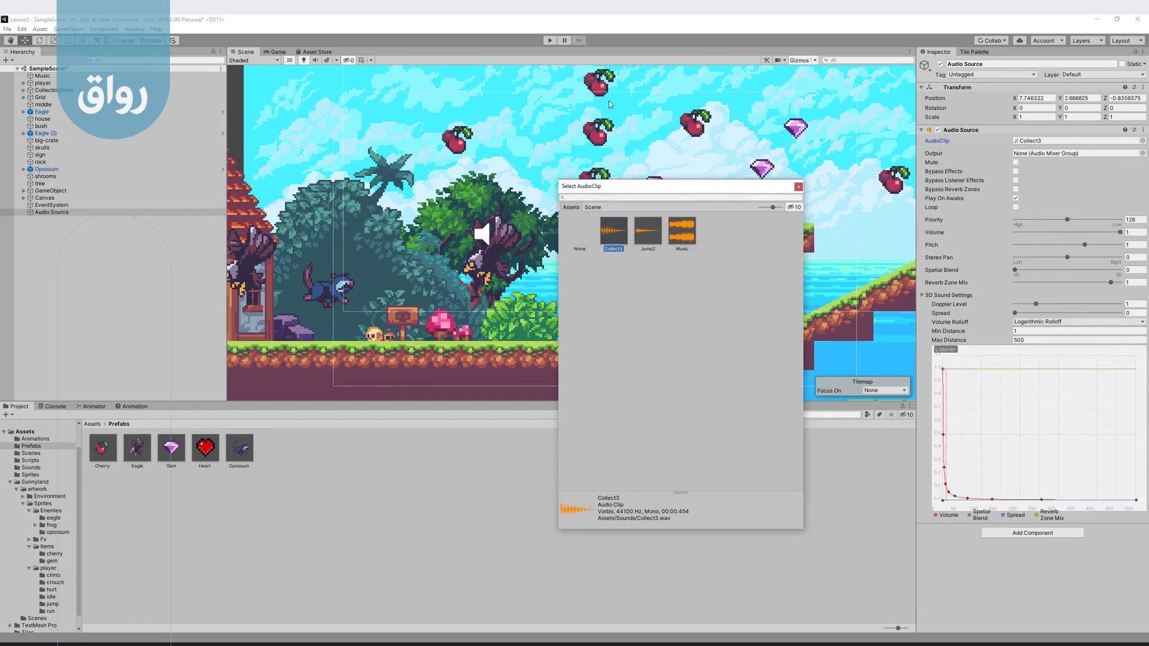
pyautogui.doubleClick(618, 236)
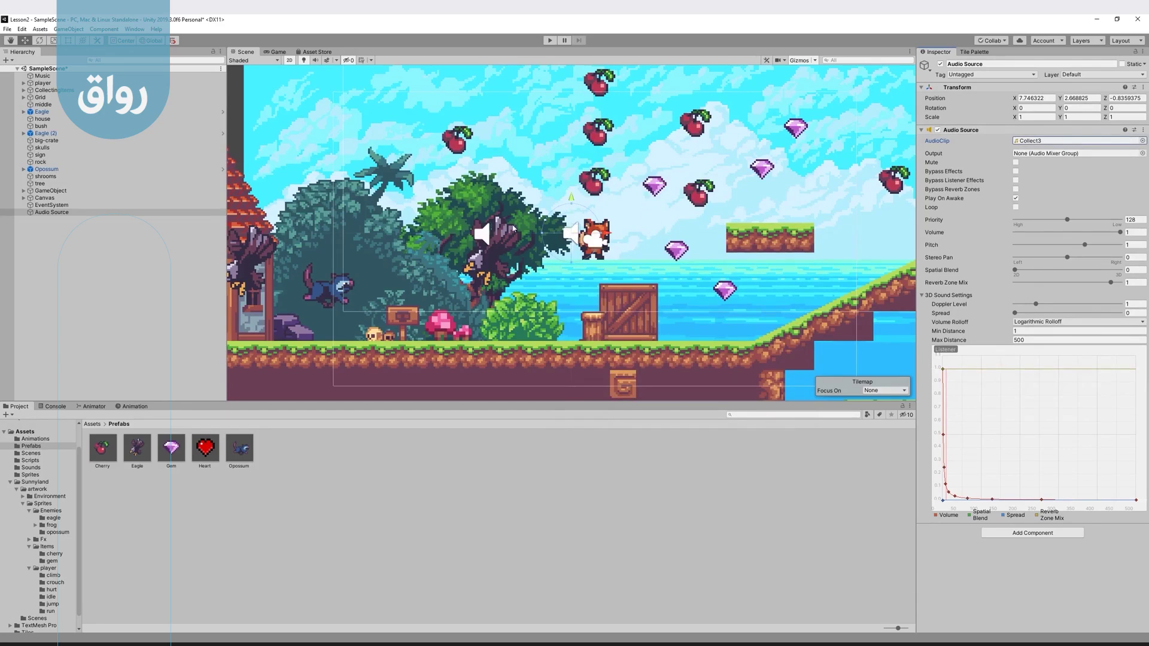
# - Preview the Collect3 sound asset twice, then reselect the Audio Source object
pyautogui.click(1031, 143)
pyautogui.click(103, 452)
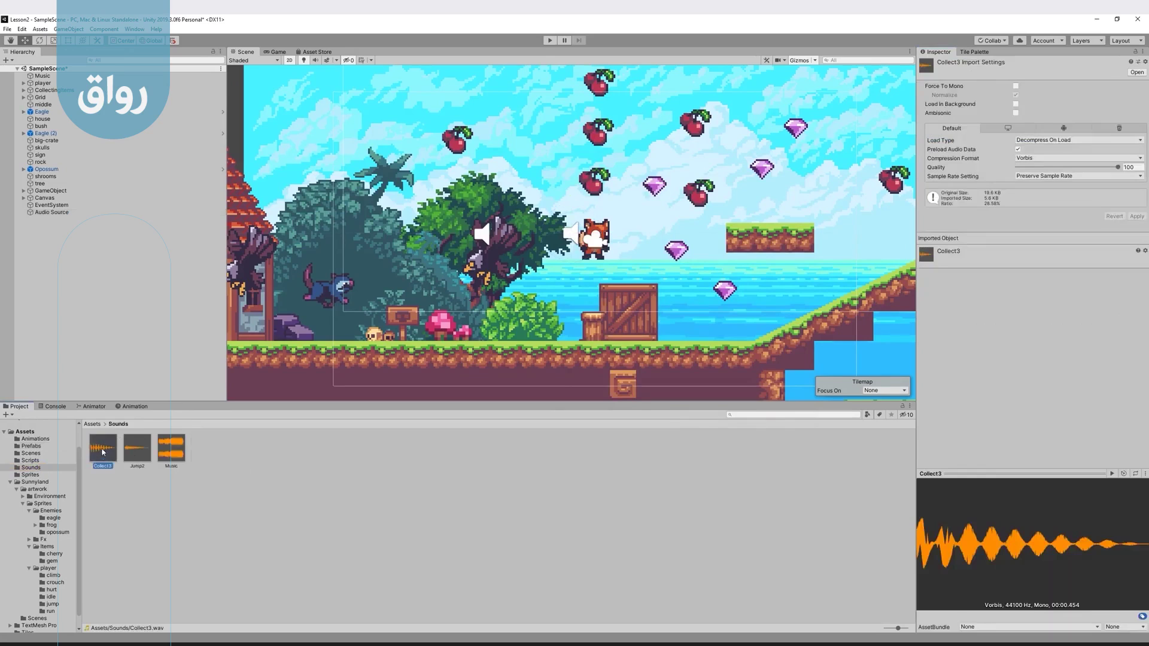
pyautogui.click(1112, 474)
pyautogui.click(1112, 474)
pyautogui.click(58, 213)
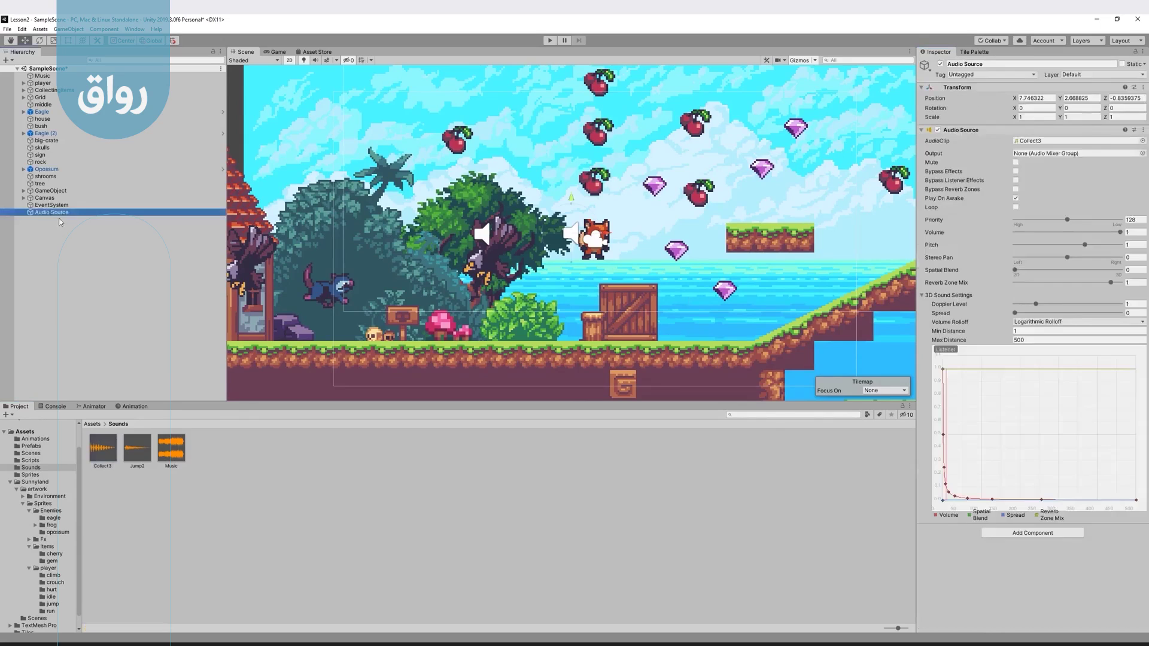
pyautogui.press('F2')
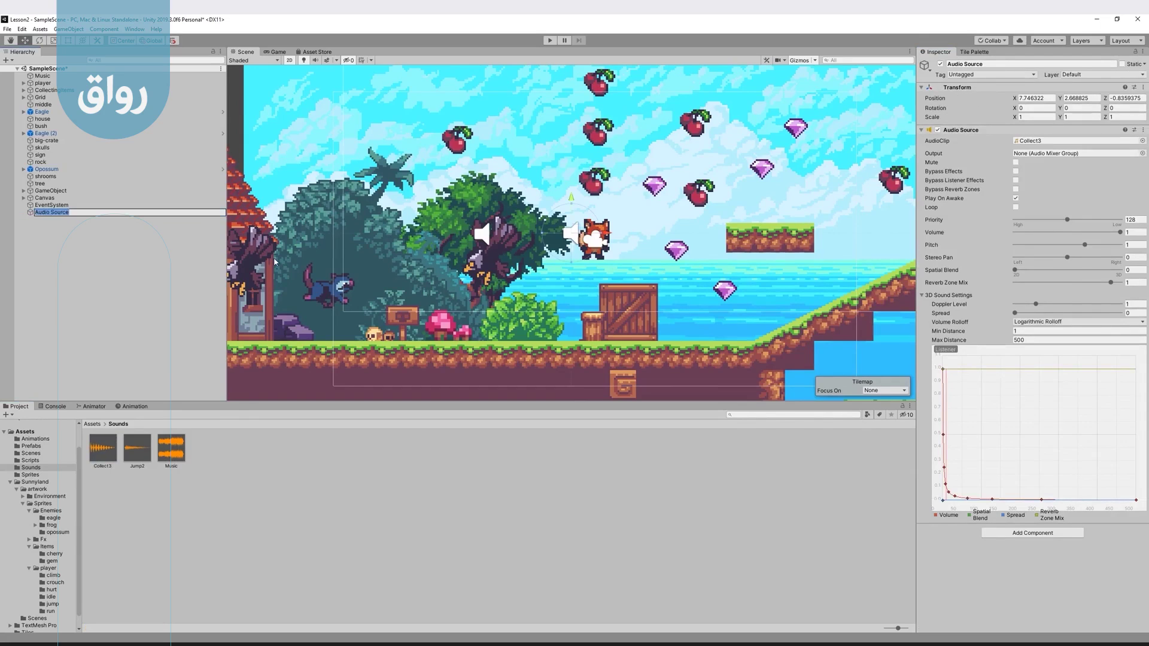
# - Name the Audio Source object temCollected and deactivate it, then select player
pyautogui.scroll(-3, 275, 261)
pyautogui.write('temCollected')
pyautogui.press('Return')
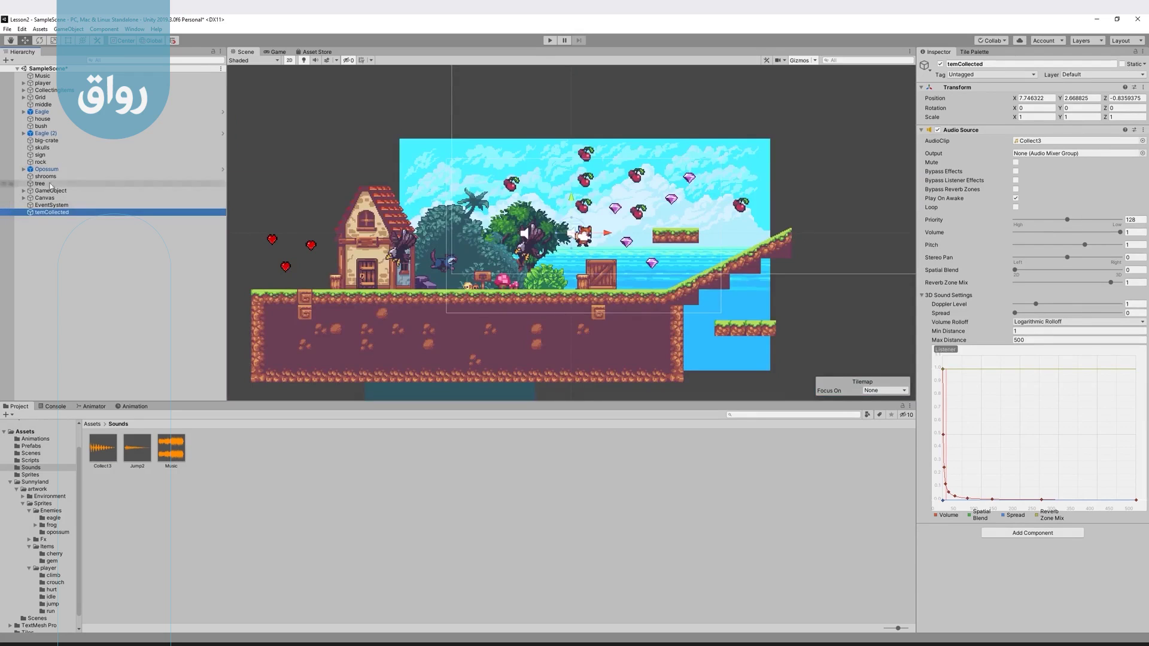
pyautogui.click(940, 64)
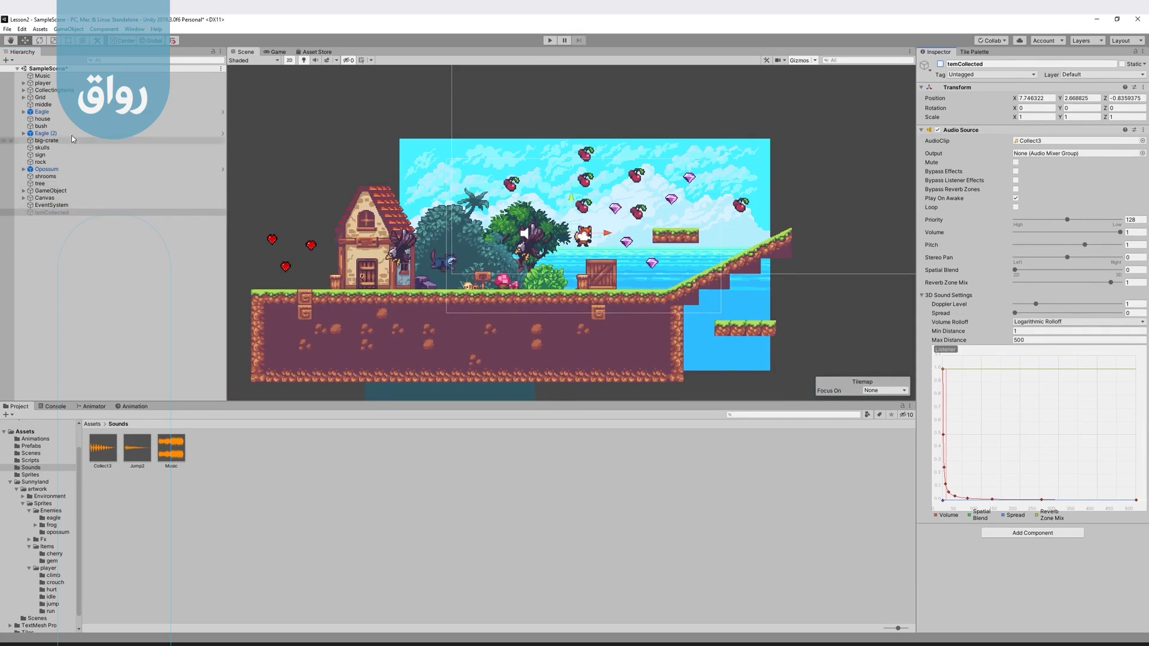
pyautogui.click(47, 84)
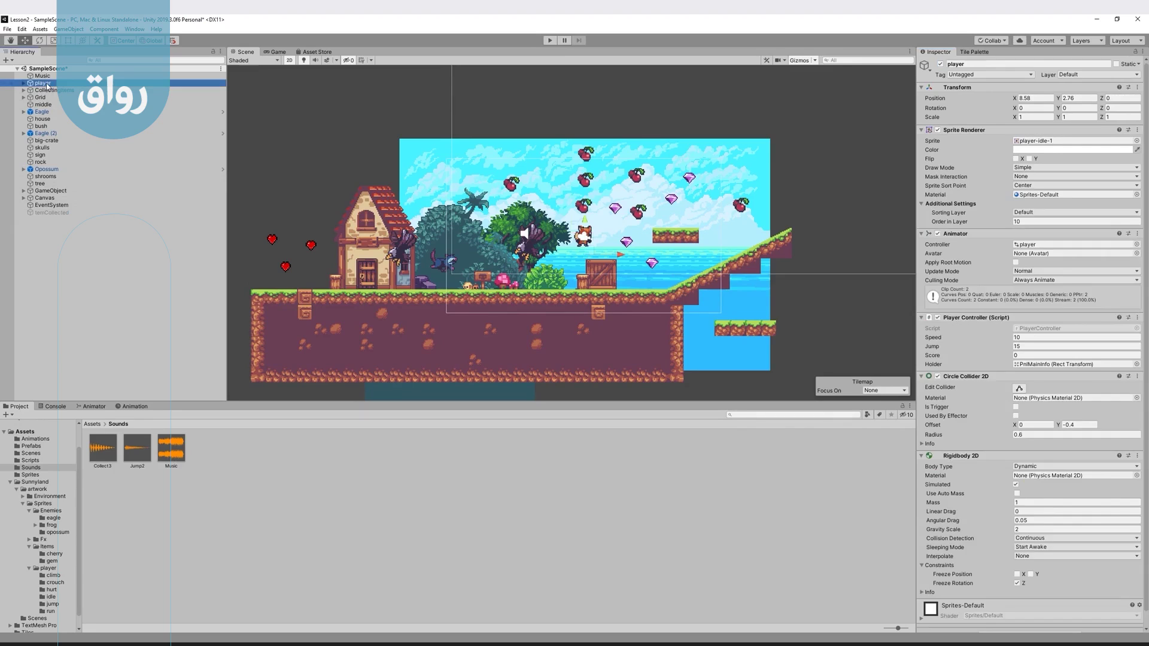
# - Add a 'Transform collectedSound;' field below scoreText in PlayerController
pyautogui.moveTo(159, 638)
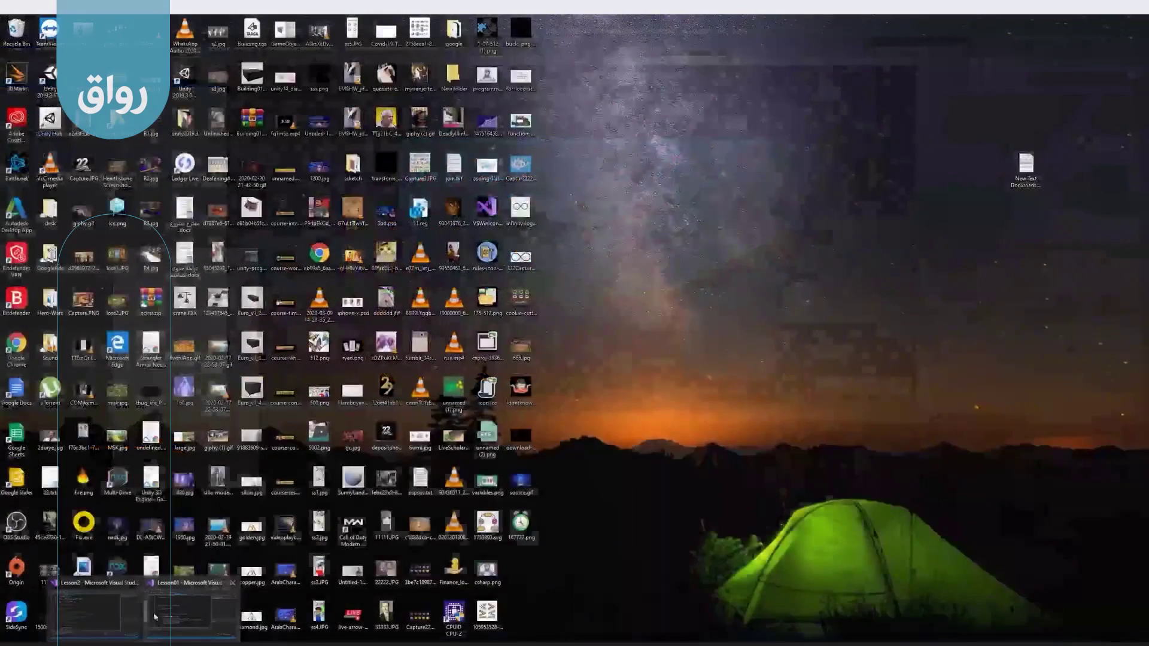
pyautogui.click(96, 611)
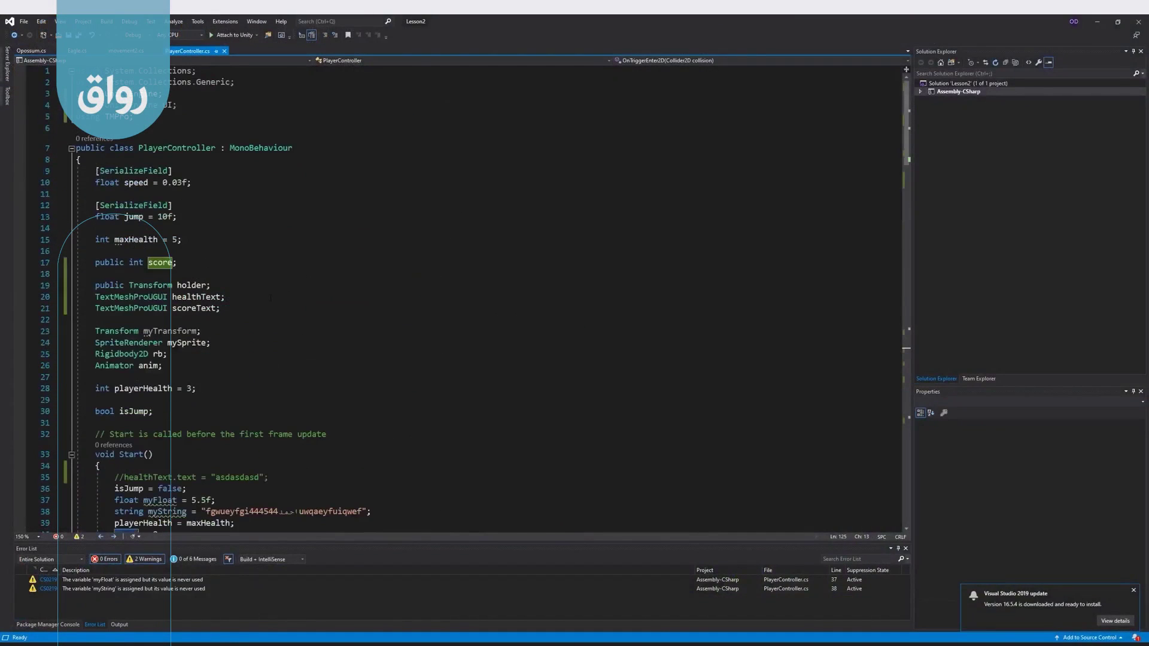
pyautogui.click(281, 311)
pyautogui.press('Return')
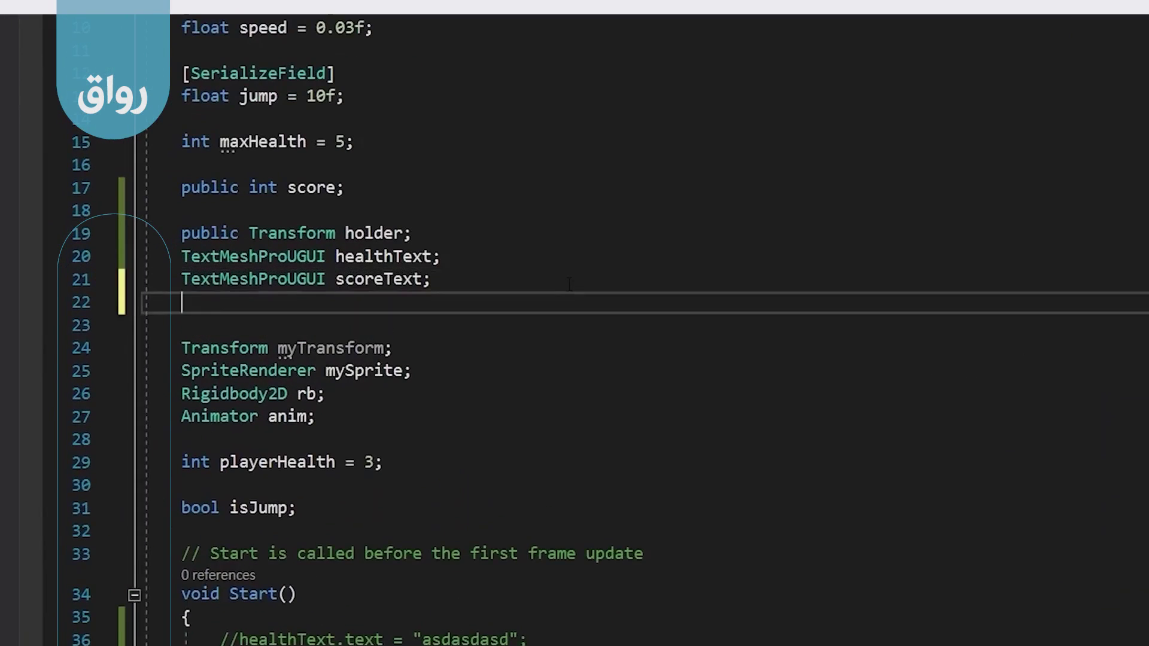
pyautogui.press('Return')
pyautogui.write('trans')
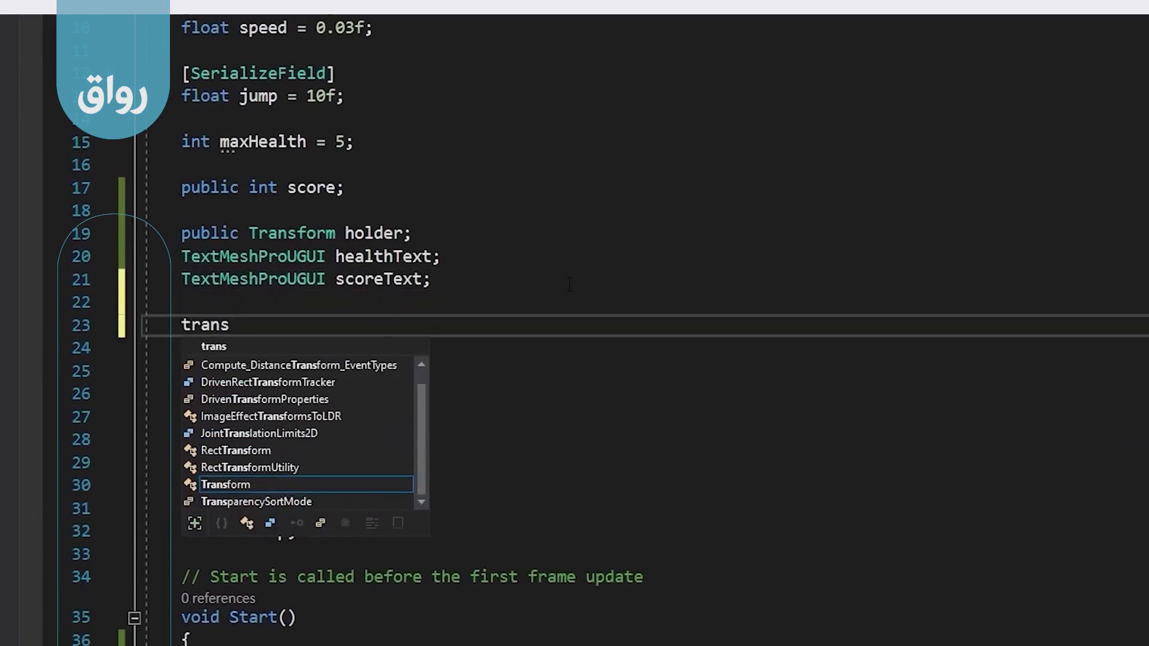
pyautogui.write(' collectedSound')
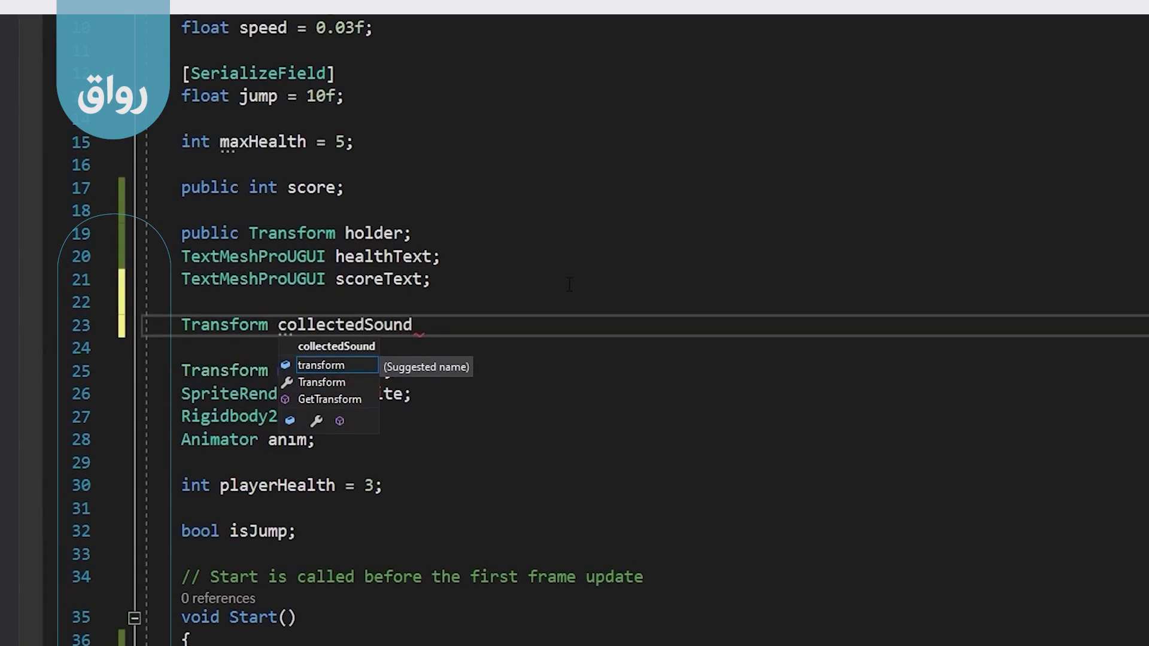
pyautogui.write(';')
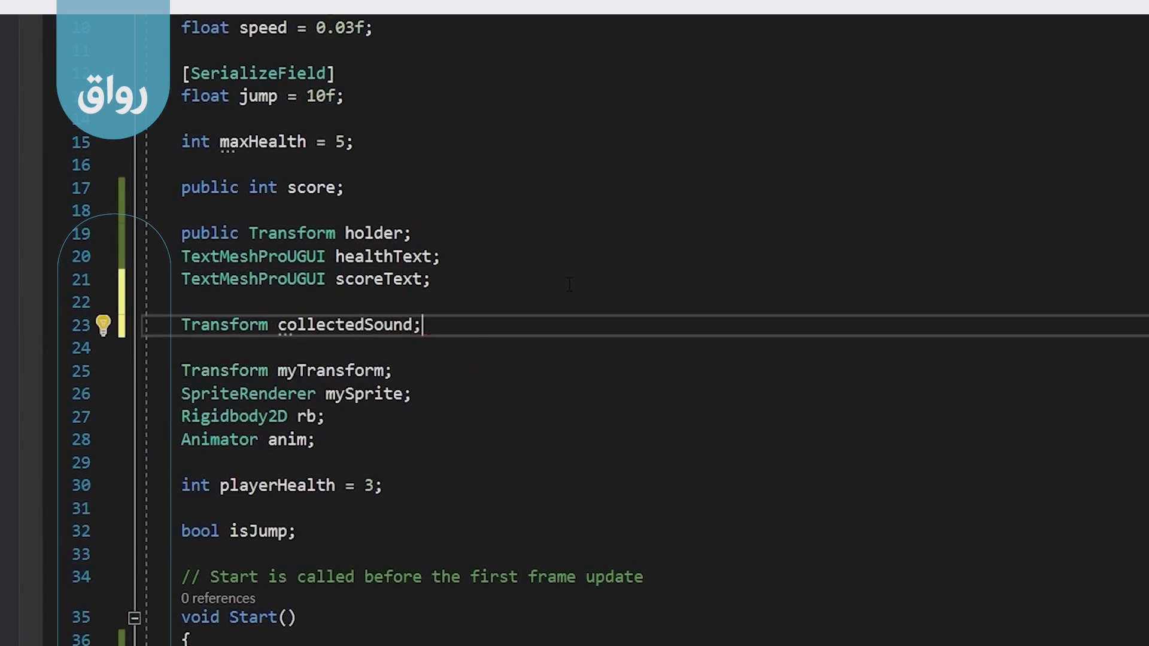
# - Copy [SerializeField] above the collectedSound field and save the script
pyautogui.moveTo(335, 73); pyautogui.dragTo(181, 73)
pyautogui.hotkey('ctrl', 'c')
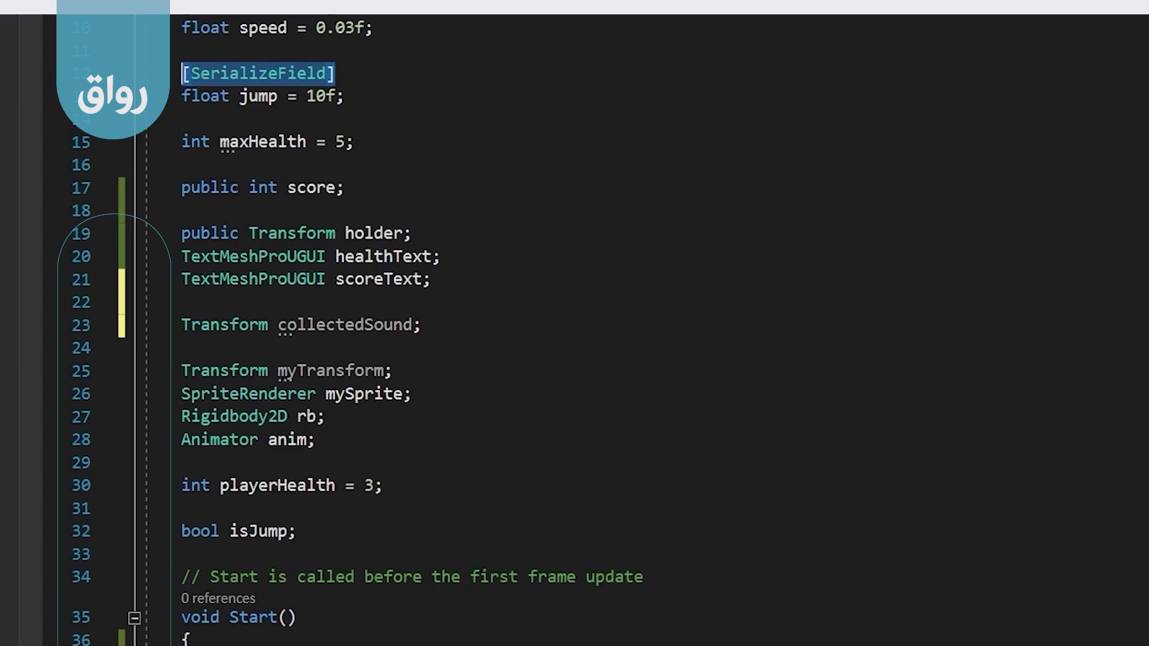
pyautogui.click(265, 302)
pyautogui.press('Return')
pyautogui.hotkey('ctrl', 'v')
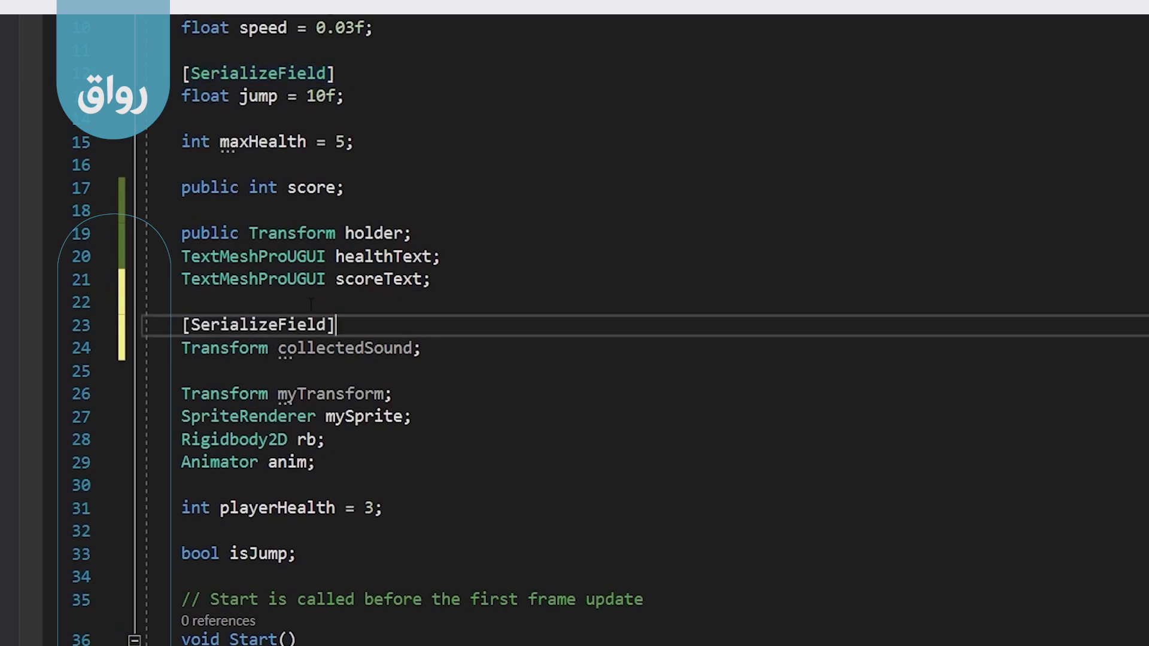
pyautogui.moveTo(421, 349); pyautogui.dragTo(182, 348)
pyautogui.moveTo(421, 349)
pyautogui.mouseDown()
pyautogui.moveTo(211, 348)
pyautogui.moveTo(182, 324)
pyautogui.mouseUp()
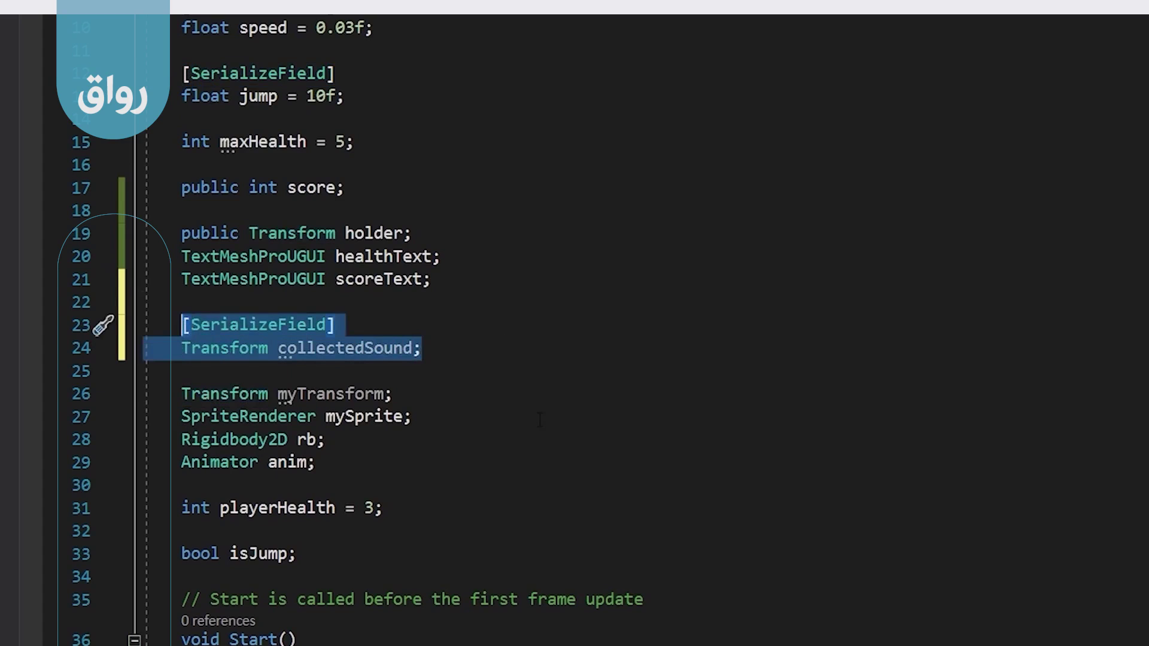
pyautogui.click(392, 393)
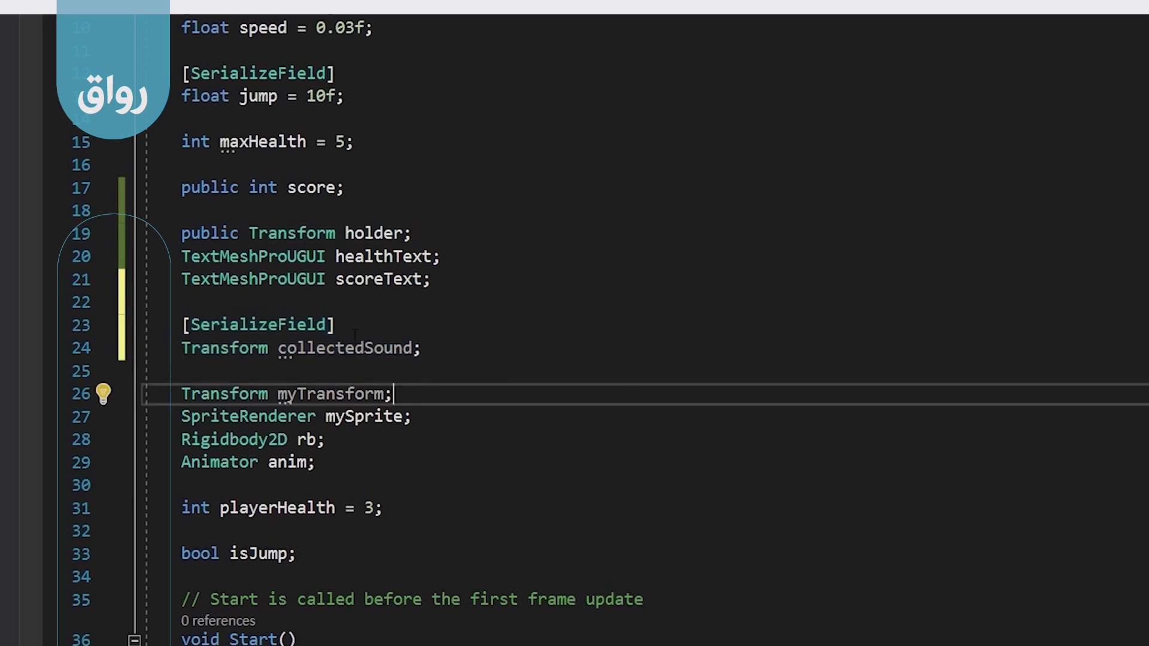
pyautogui.doubleClick(382, 348)
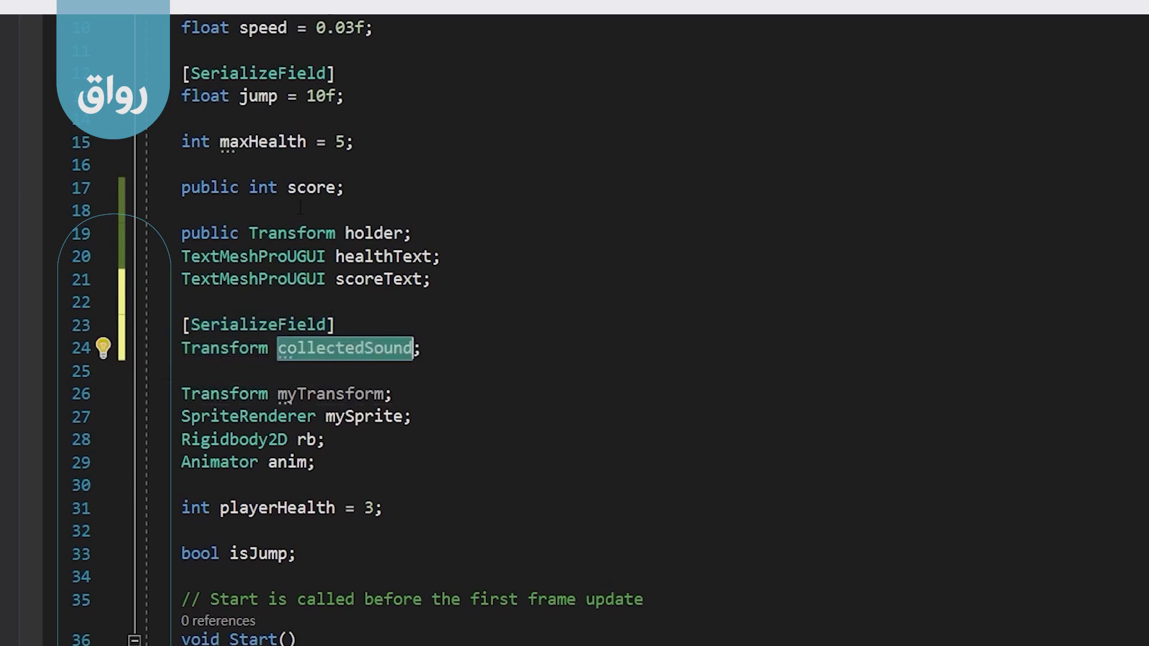
pyautogui.hotkey('ctrl', 's')
# - Assign temCollected to the Collected Sound field of the player's Player Controller
pyautogui.moveTo(120, 644)
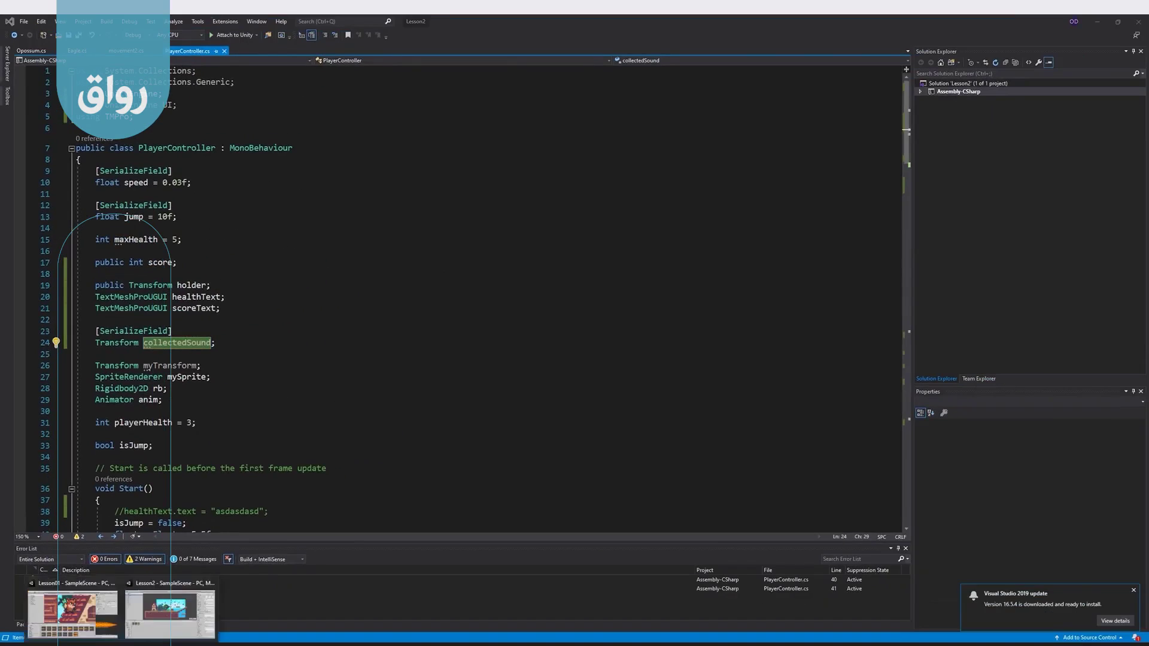
pyautogui.click(180, 610)
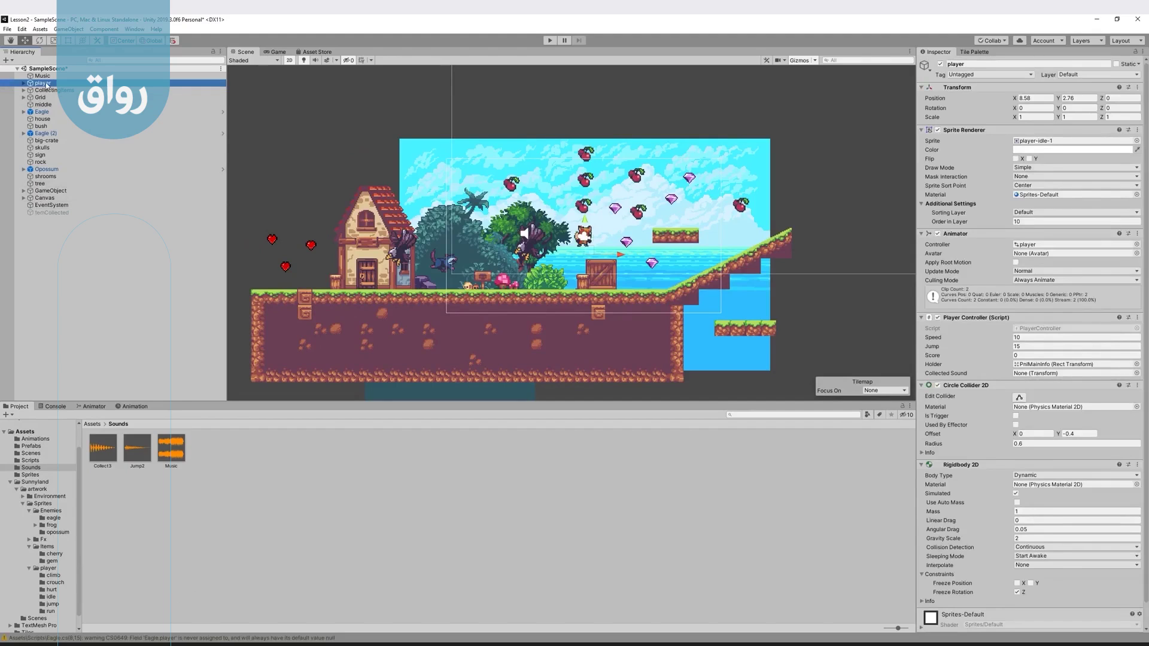
pyautogui.press('F2')
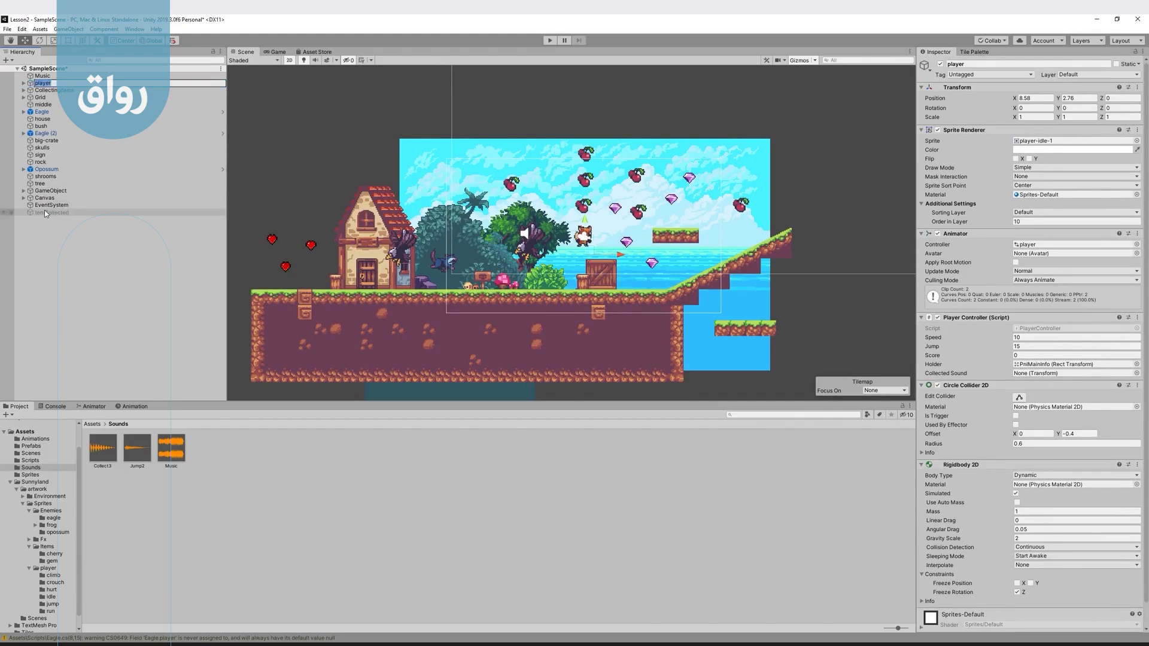
pyautogui.press('Return')
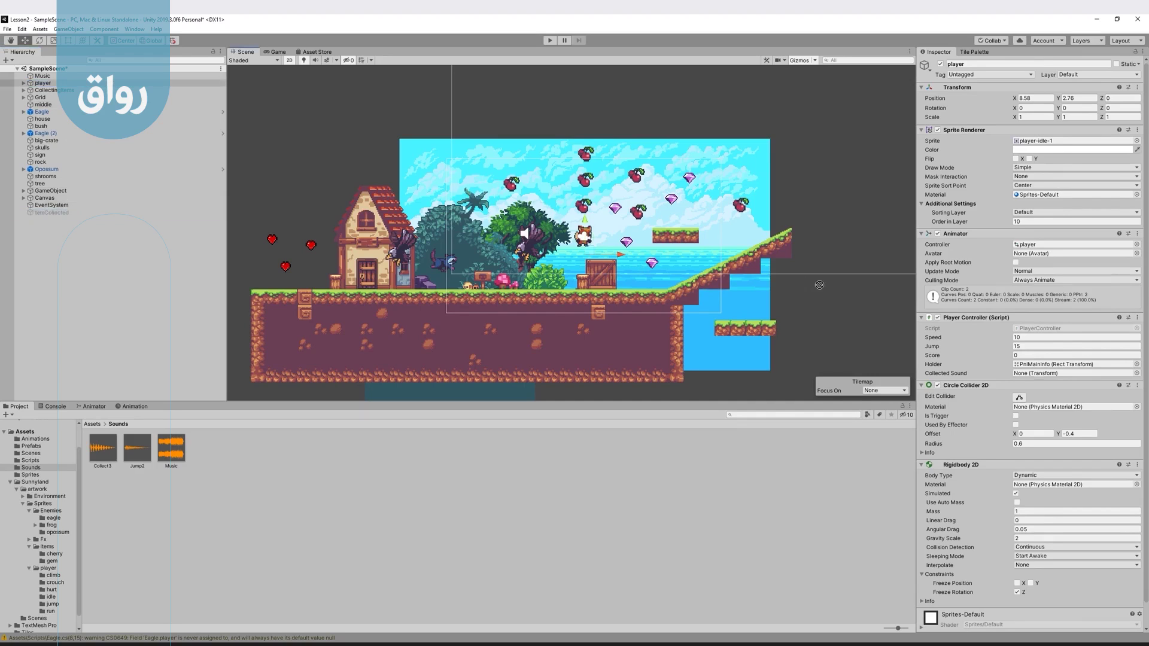
pyautogui.moveTo(974, 348); pyautogui.dragTo(1028, 376)
pyautogui.moveTo(143, 643)
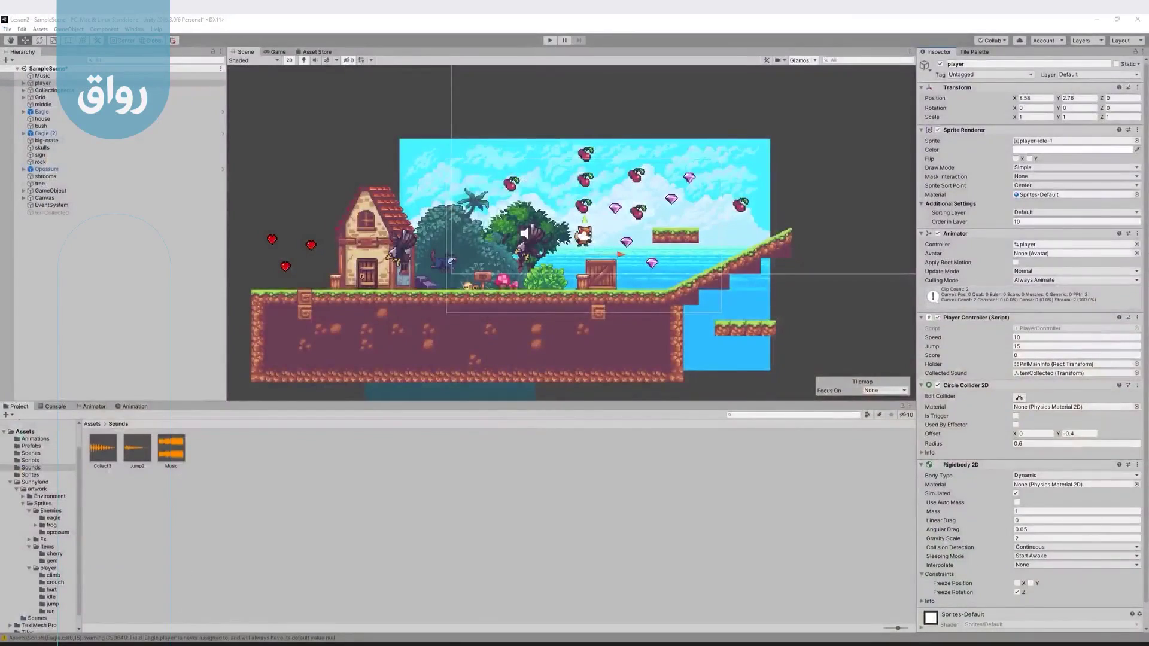
pyautogui.click(95, 608)
pyautogui.click(149, 389)
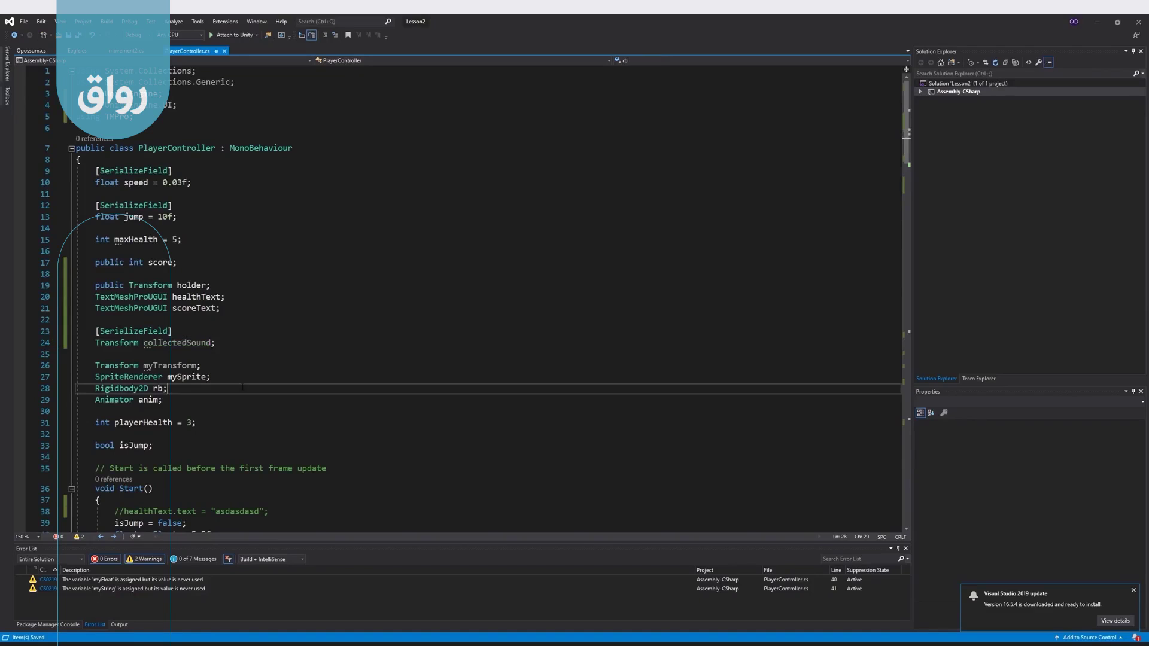
pyautogui.scroll(-6, 273, 402)
pyautogui.scroll(-4, 274, 402)
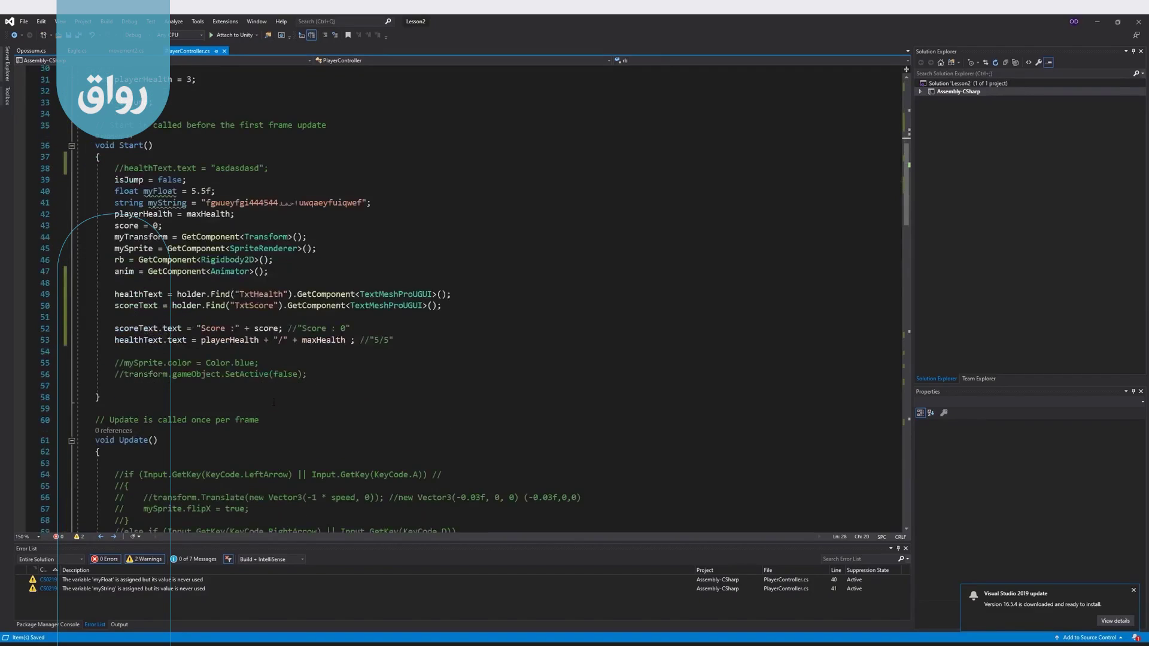
pyautogui.scroll(-6, 273, 402)
pyautogui.scroll(-14, 273, 402)
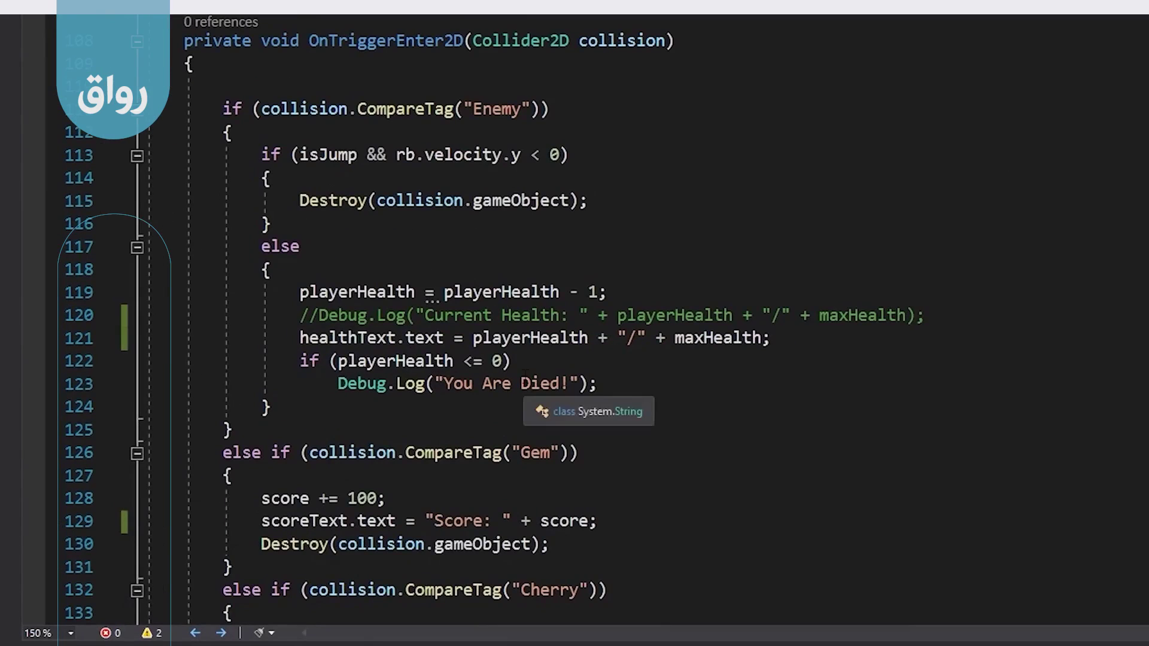
pyautogui.scroll(-2, 384, 279)
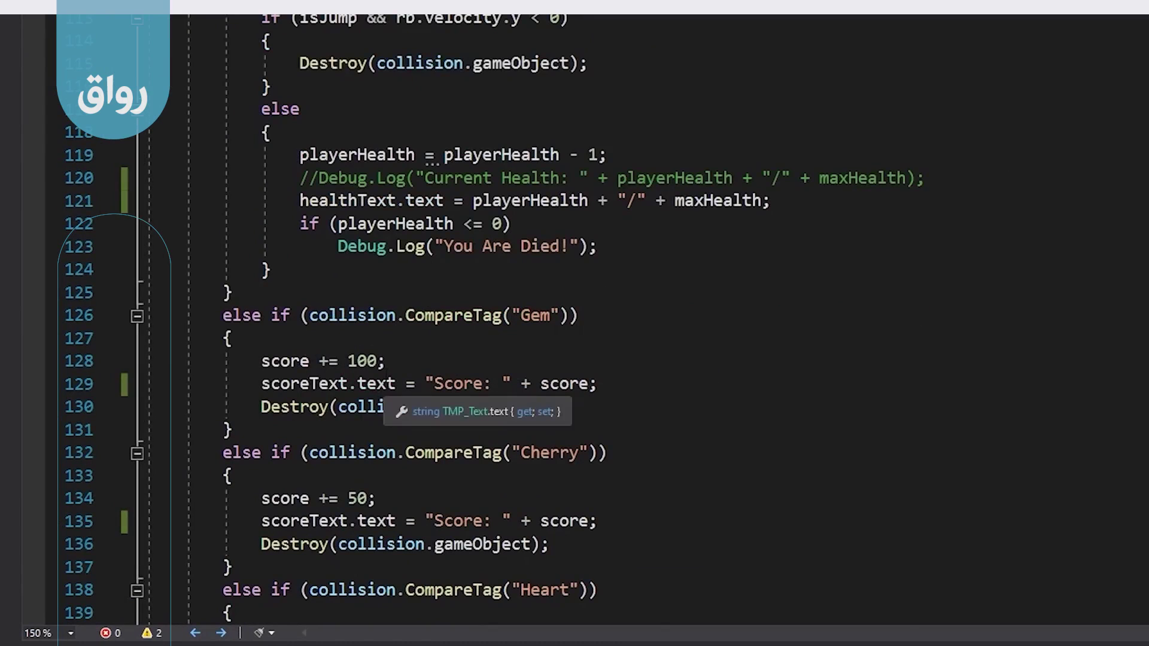
pyautogui.scroll(-2, 399, 401)
pyautogui.scroll(-2, 399, 400)
pyautogui.click(392, 114)
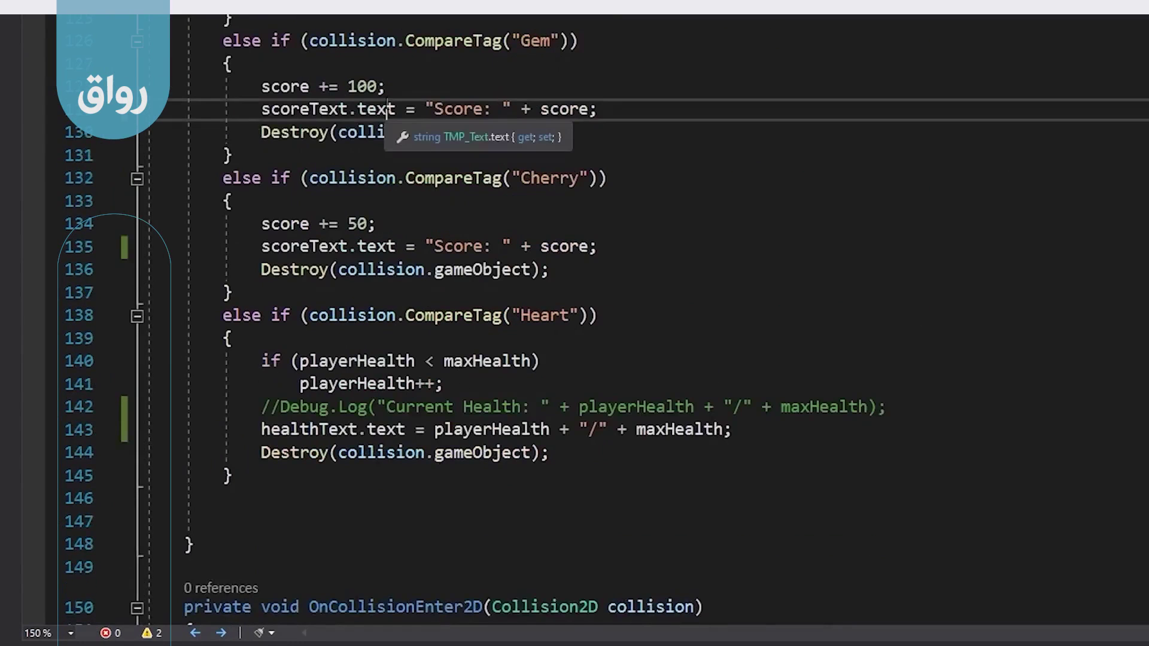
pyautogui.click(411, 269)
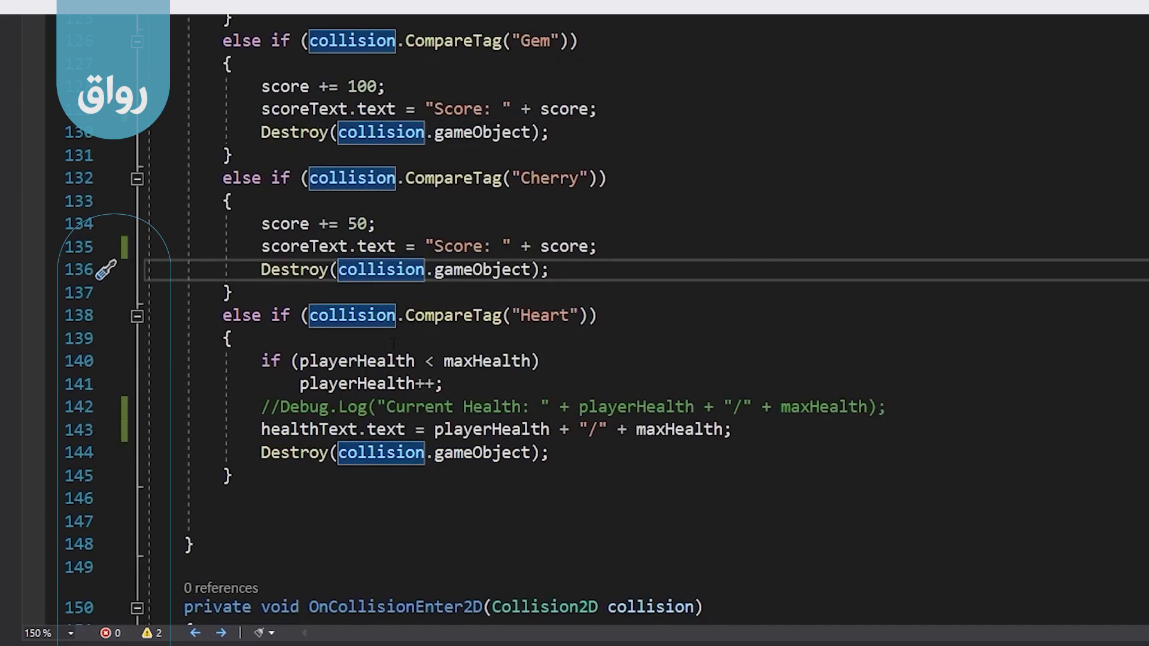
pyautogui.click(349, 384)
pyautogui.click(383, 132)
pyautogui.click(391, 246)
pyautogui.click(350, 361)
pyautogui.click(416, 132)
pyautogui.click(445, 61)
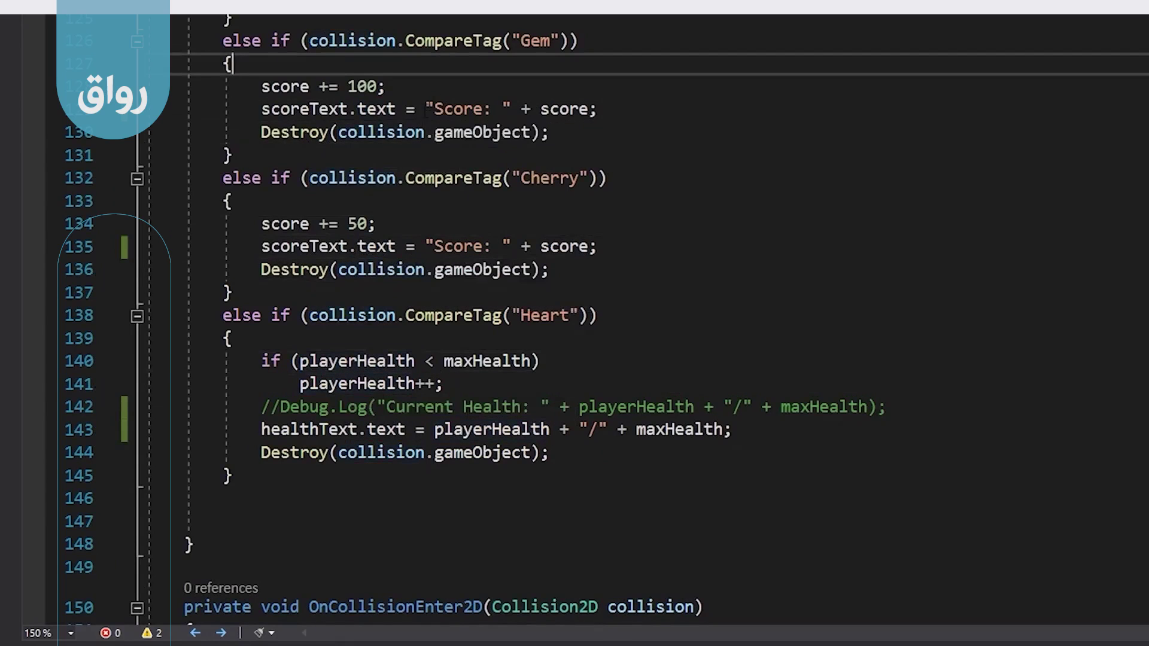
pyautogui.scroll(-4, 461, 252)
# - Create an empty void SoundOn() method below OnTriggerEnter2D
pyautogui.click(267, 270)
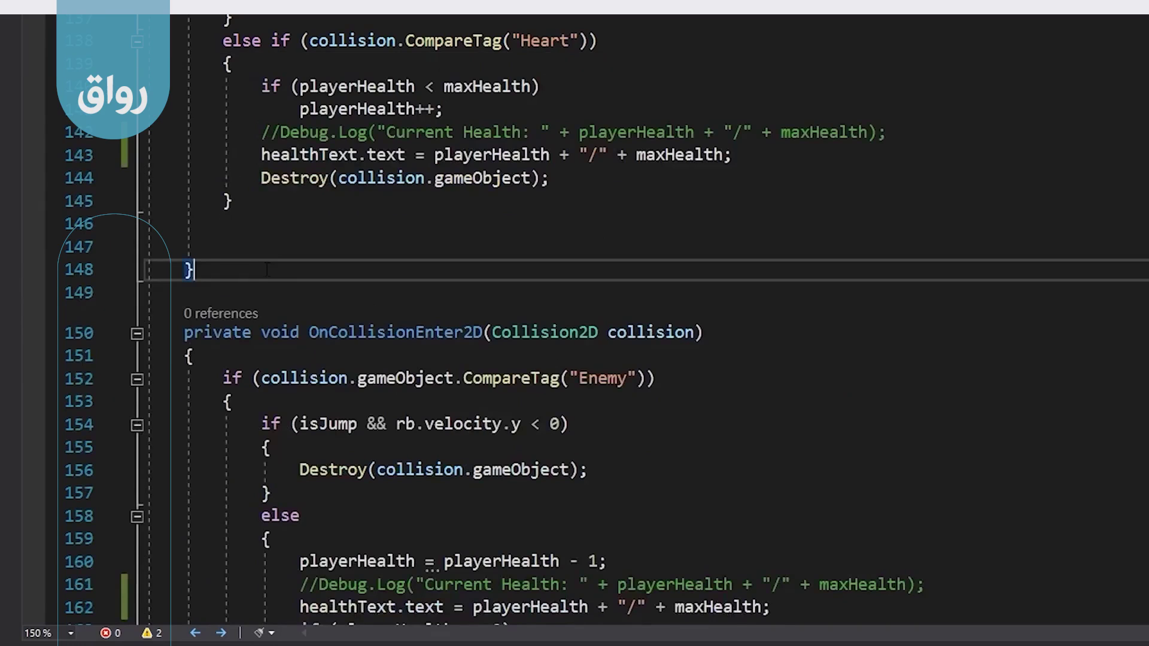
pyautogui.press('Return')
pyautogui.press('Return')
pyautogui.write('void ')
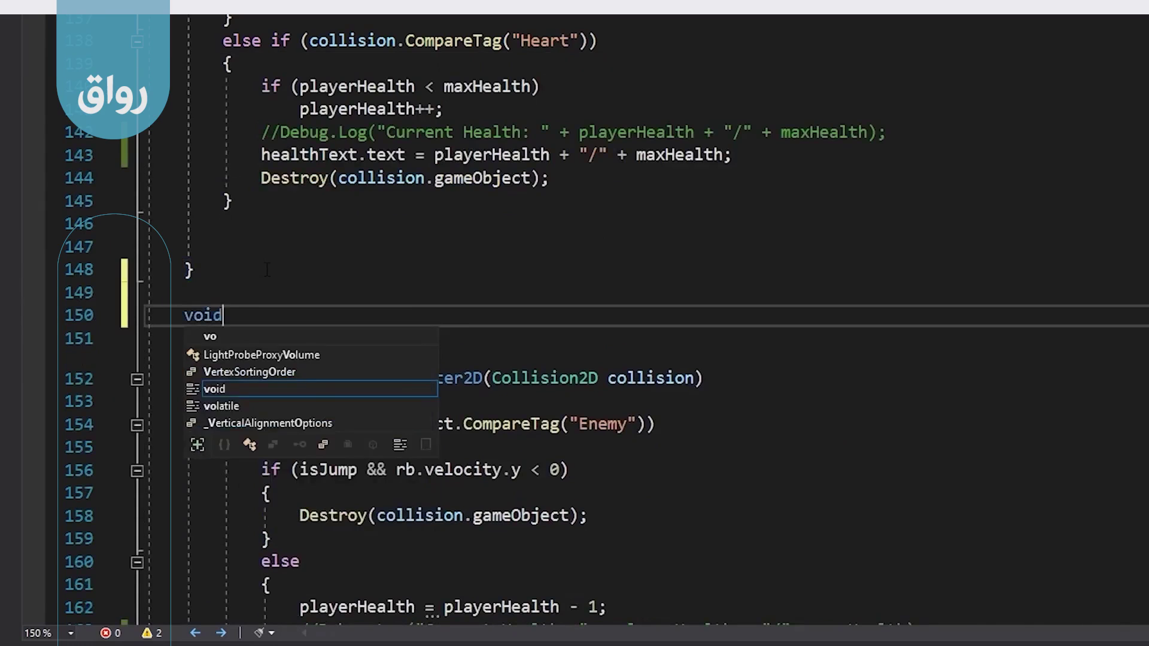
pyautogui.write('Soun')
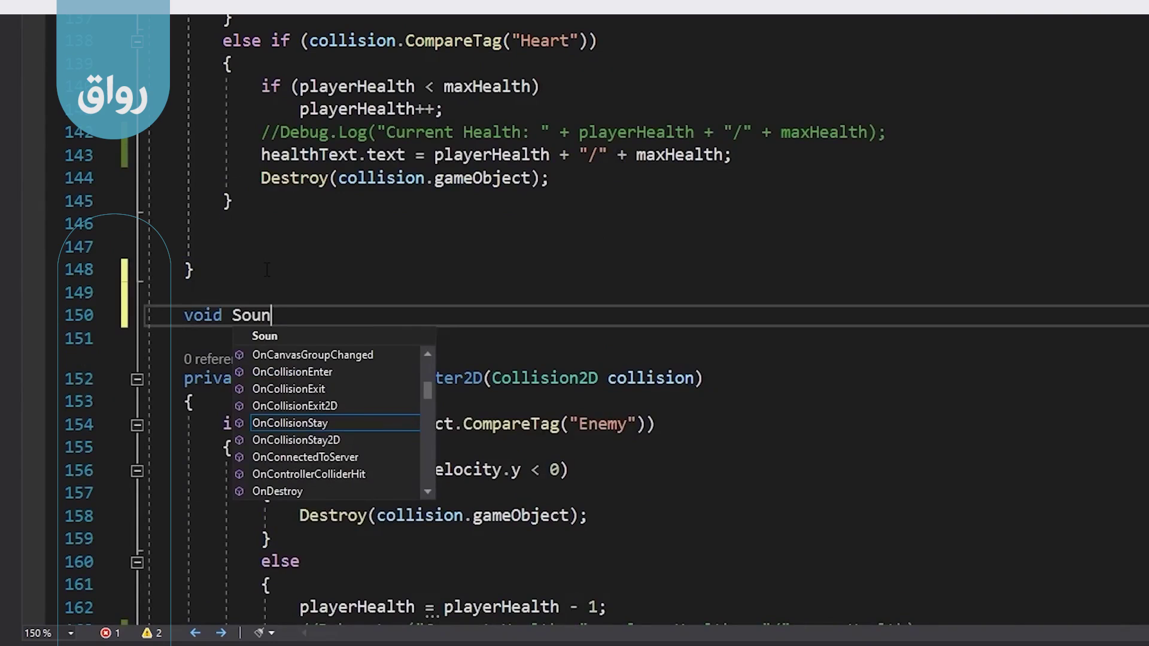
pyautogui.write('d')
pyautogui.write('0n')
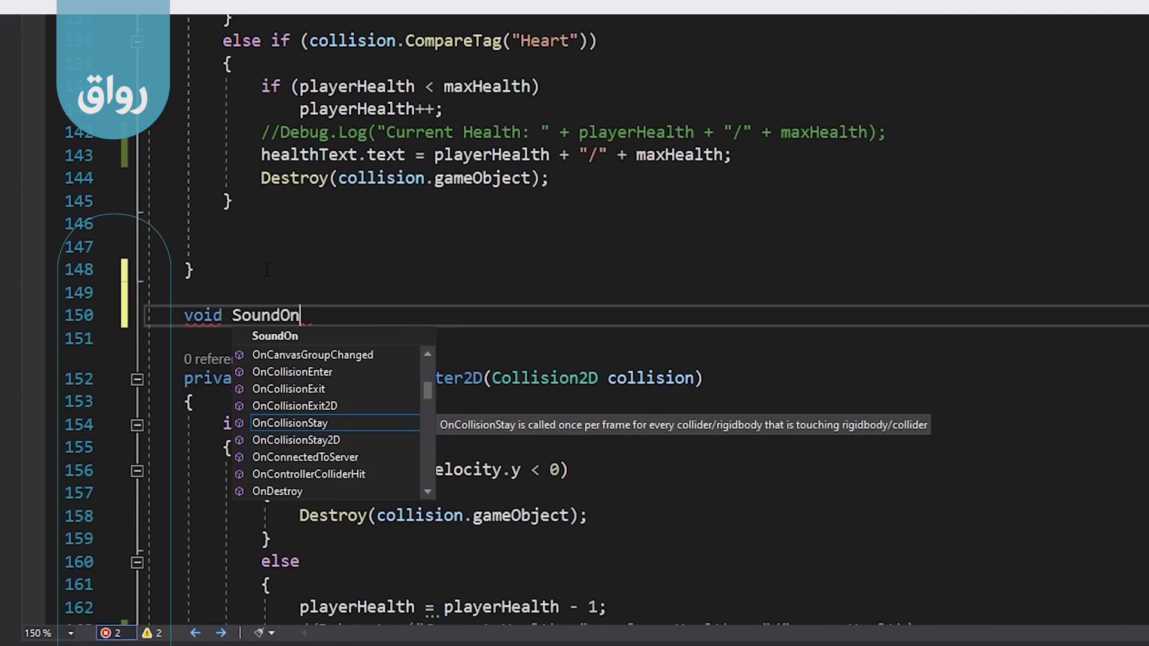
pyautogui.press('Escape')
pyautogui.write('(')
pyautogui.press('Return')
pyautogui.write('{')
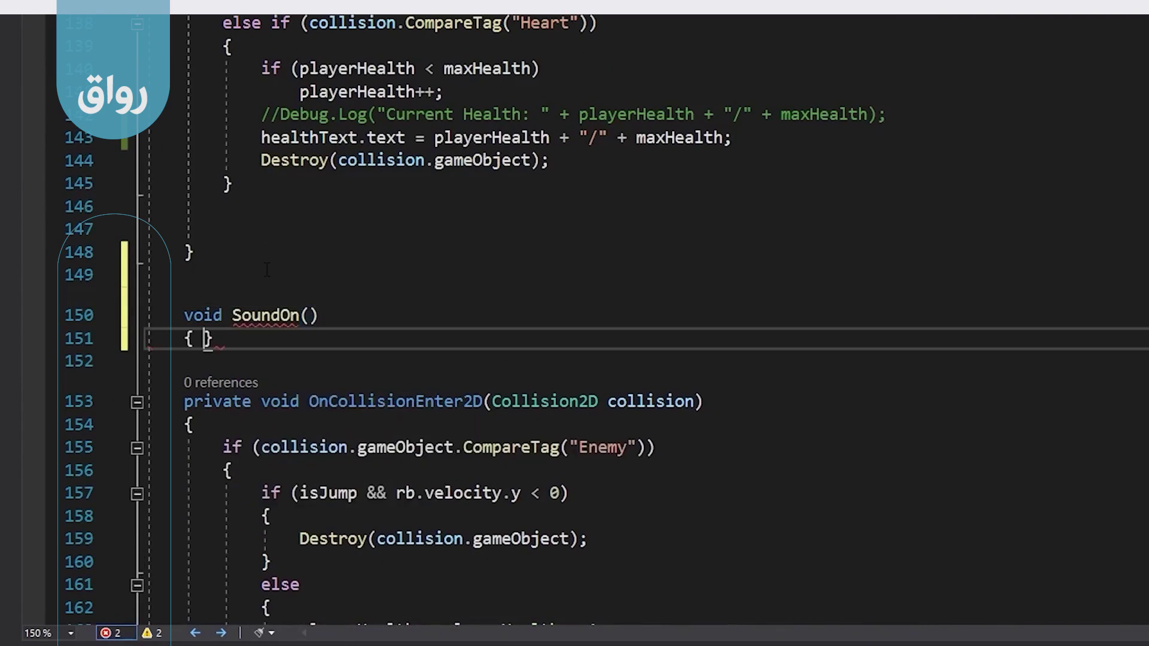
pyautogui.press('Return')
# - Copy the SoundOn name and paste a first SoundOn call into the Gem pickup branch
pyautogui.click(263, 315)
pyautogui.doubleClick(264, 315)
pyautogui.click(197, 407)
pyautogui.moveTo(318, 316); pyautogui.dragTo(301, 315)
pyautogui.doubleClick(263, 315)
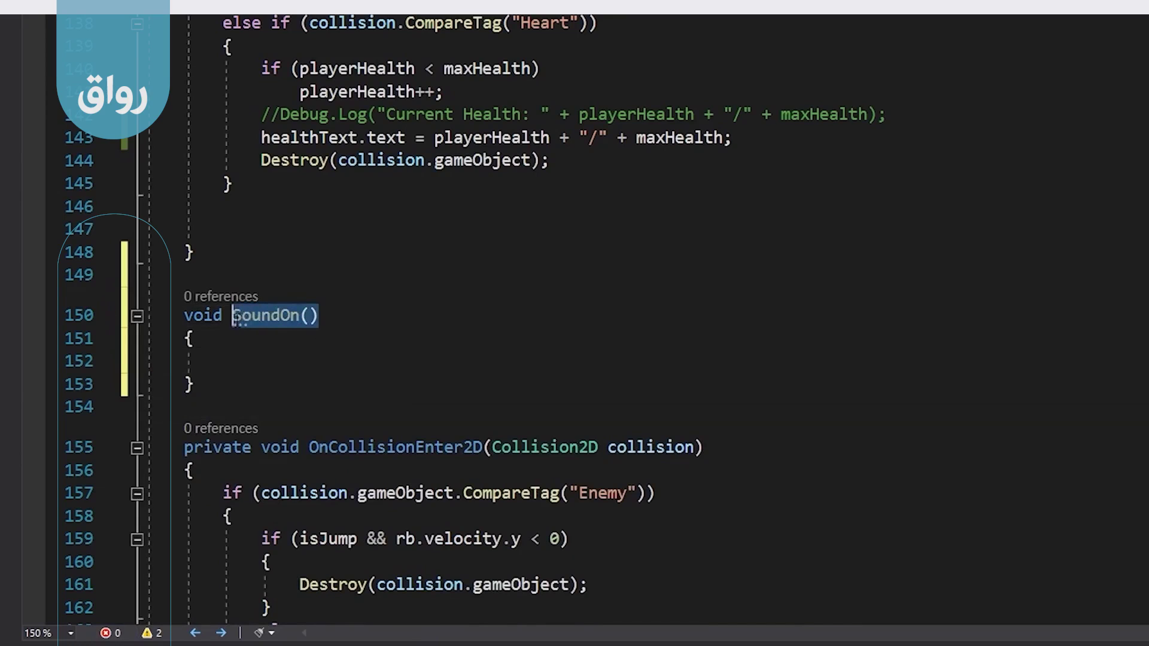
pyautogui.scroll(2, 263, 315)
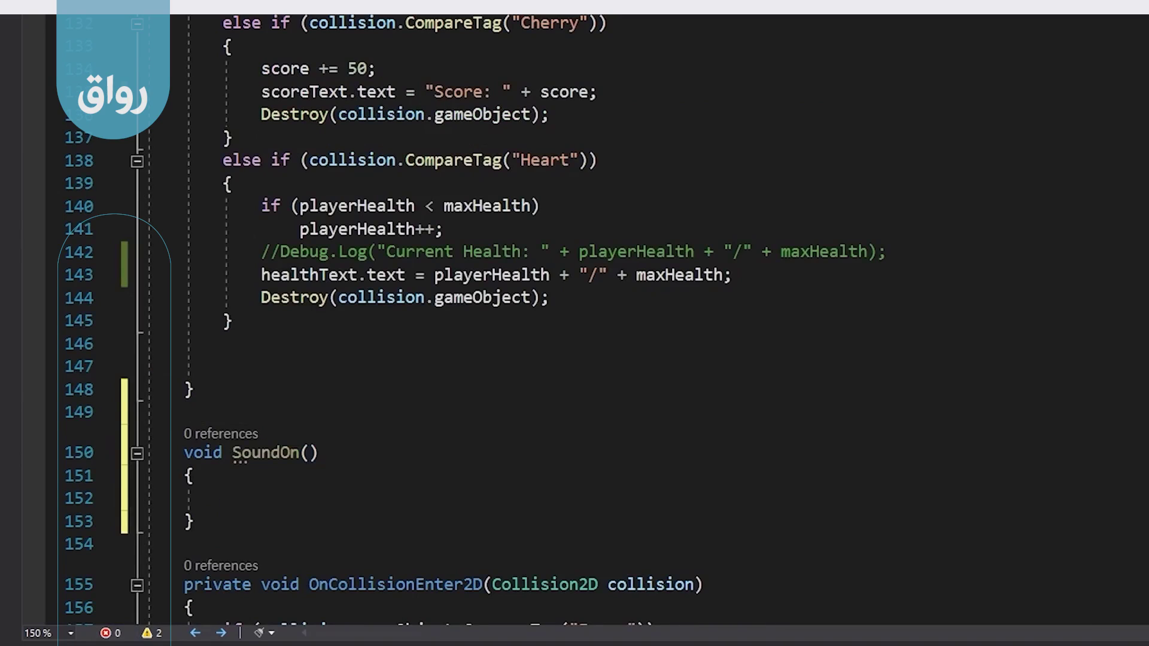
pyautogui.hotkey('ctrl', 'v')
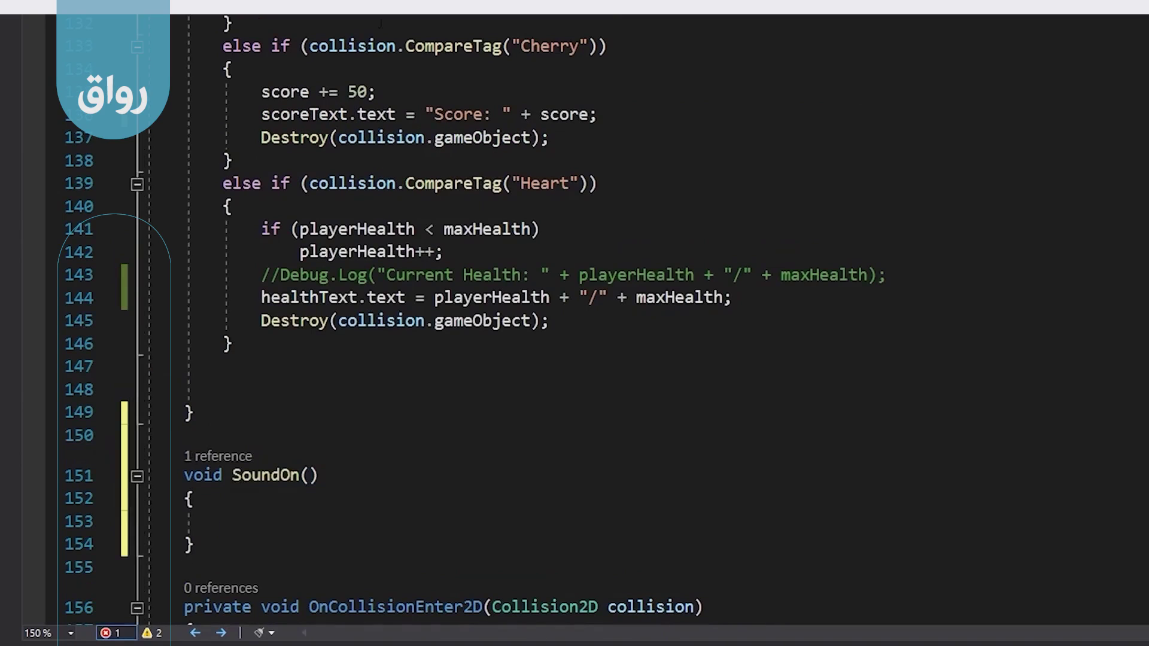
pyautogui.doubleClick(265, 476)
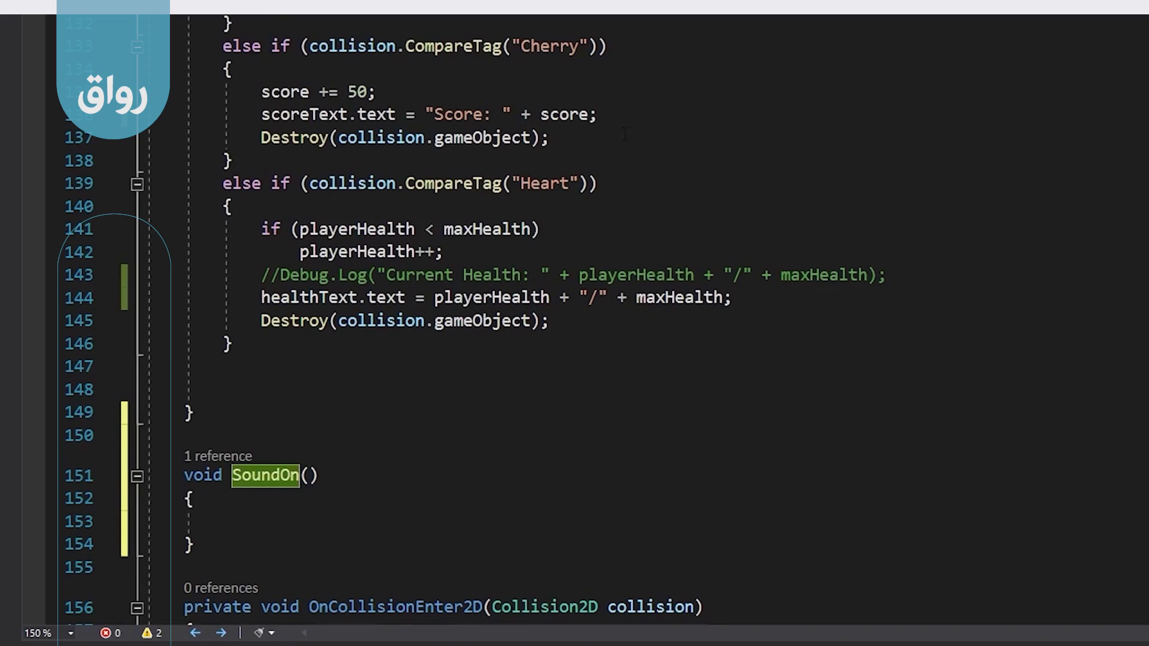
pyautogui.click(624, 95)
pyautogui.click(623, 117)
# - Add SoundOn(); calls to the Cherry and Heart branches, then move into the empty SoundOn body
pyautogui.press('Return')
pyautogui.write('SoundOn();')
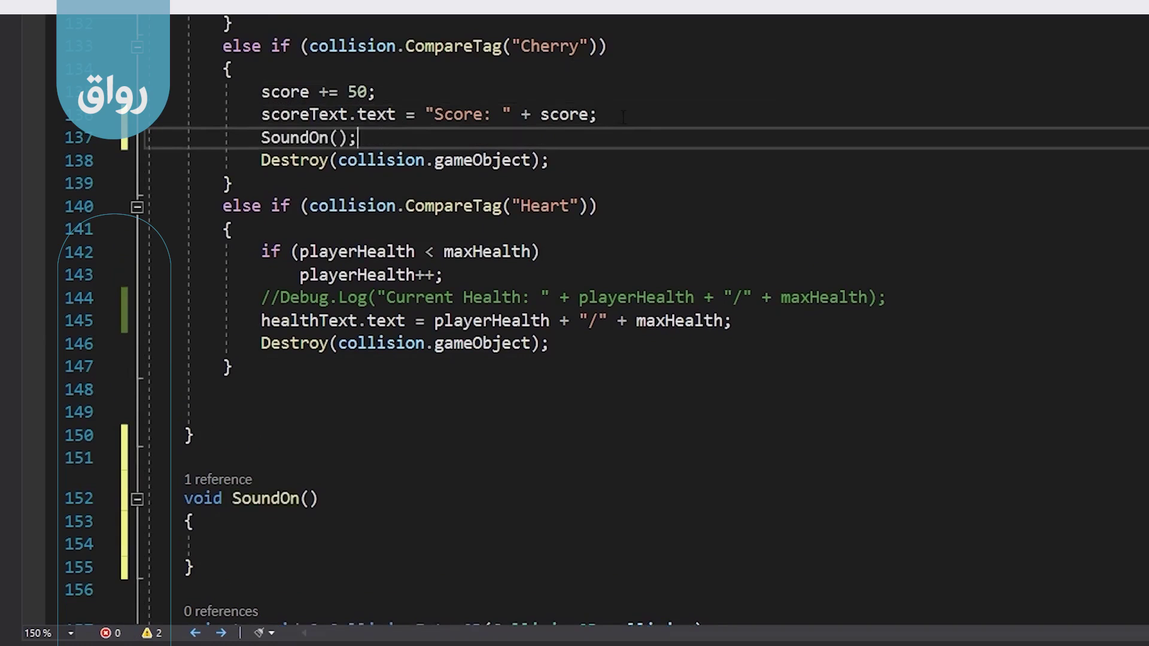
pyautogui.click(789, 328)
pyautogui.press('Return')
pyautogui.write('SoundOn();')
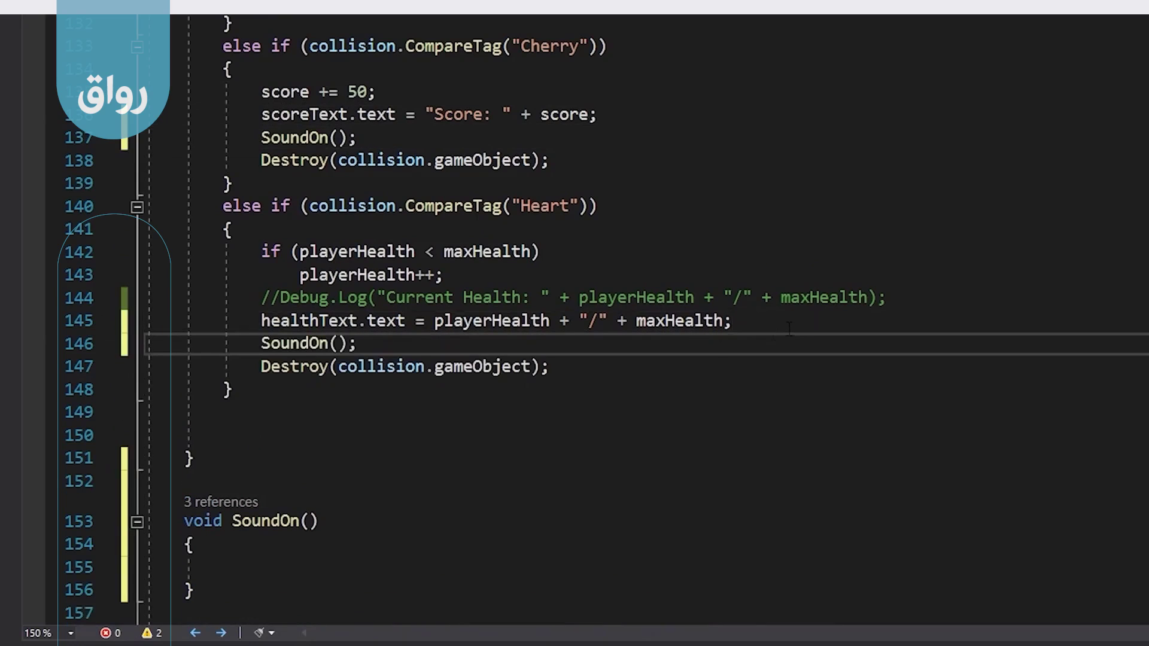
pyautogui.scroll(-4, 721, 362)
pyautogui.click(307, 294)
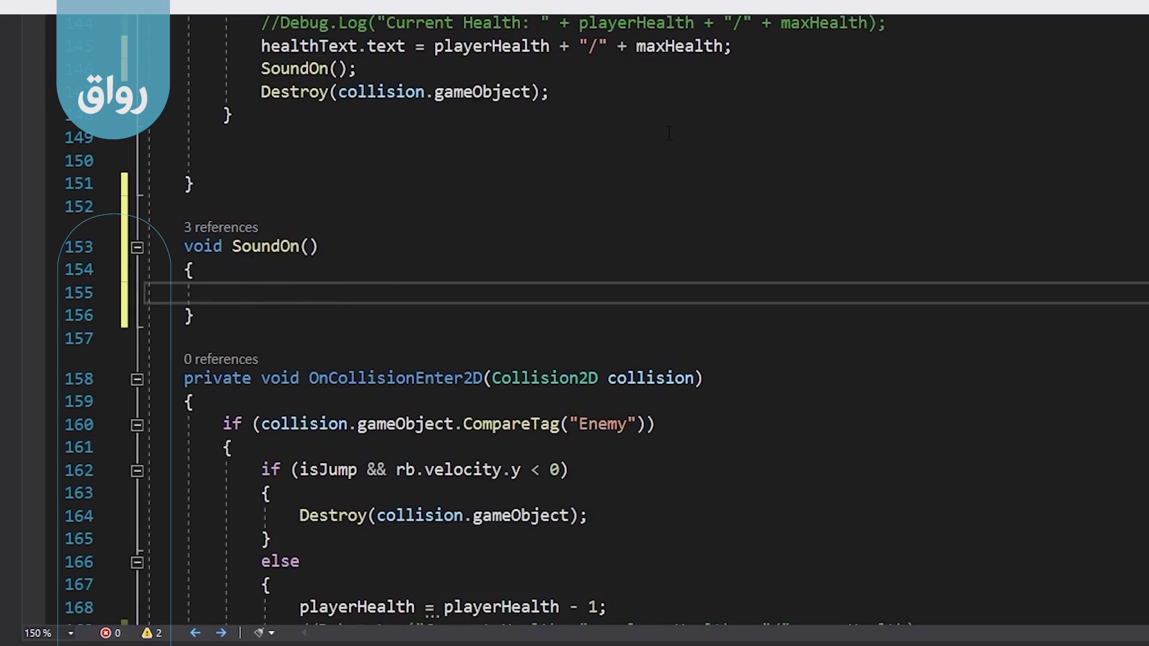
# - Begin SoundOn's body with 'GameObject obj = Instantiate(' using IntelliSense completions
pyautogui.write('game')
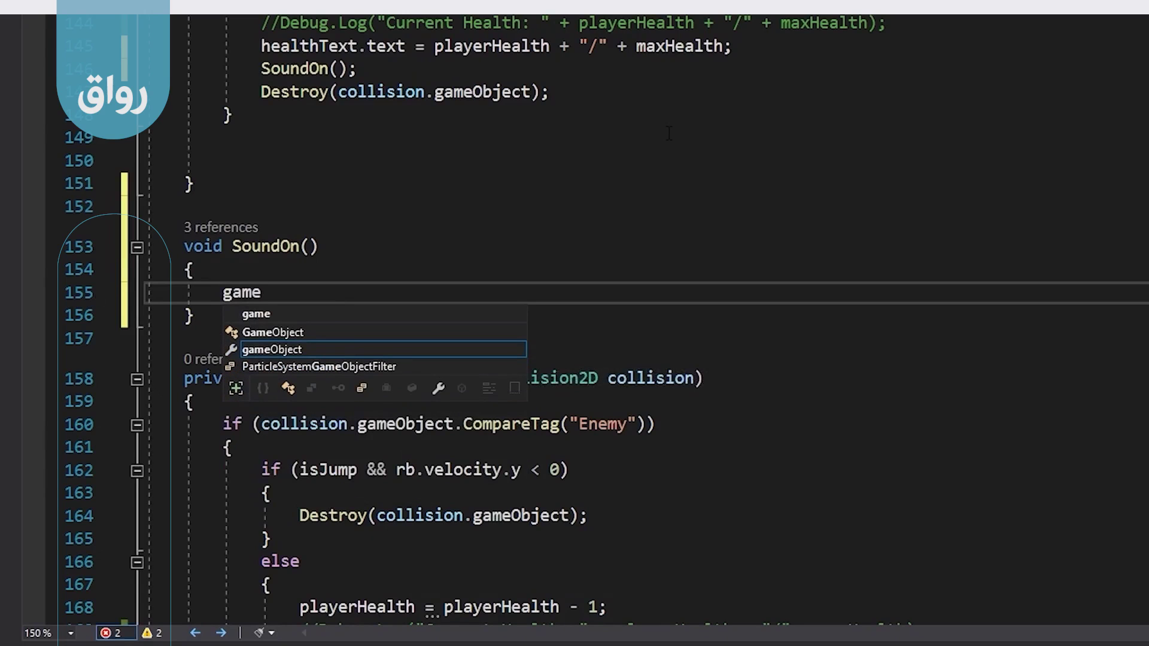
pyautogui.press('Up')
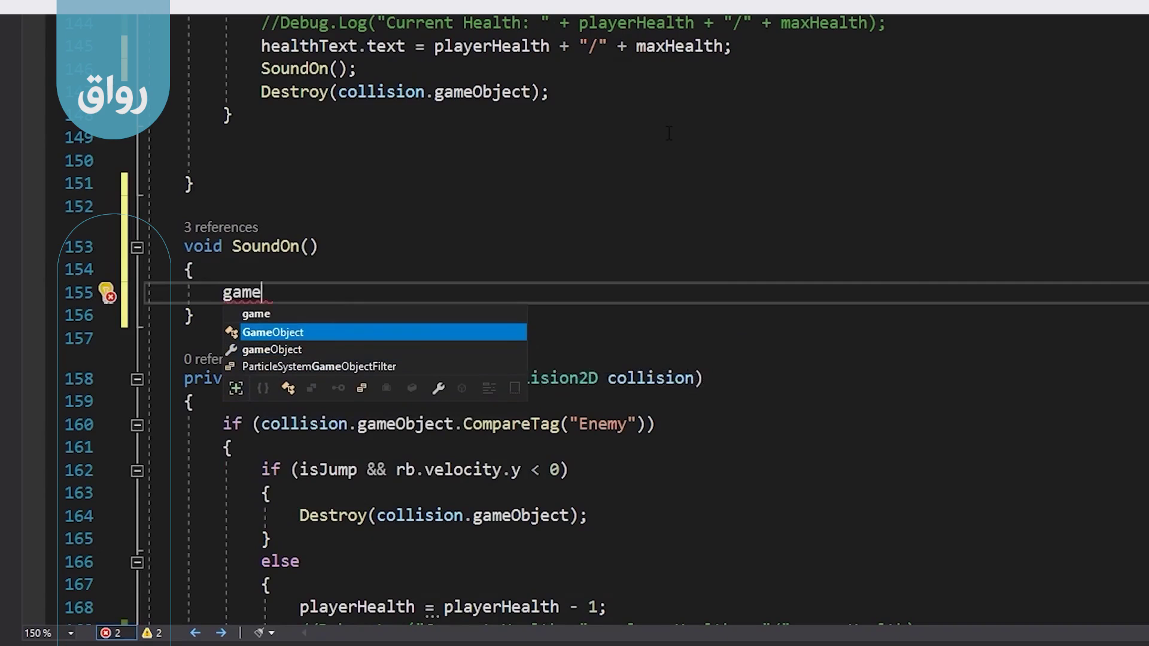
pyautogui.press('Down')
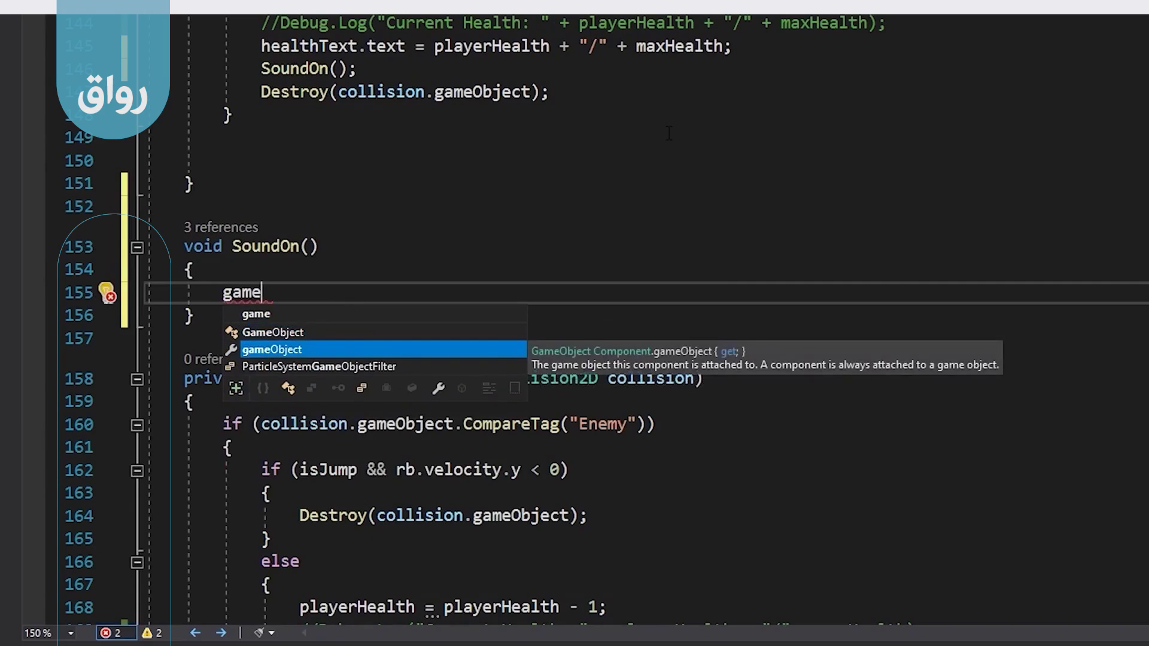
pyautogui.press('Up')
pyautogui.press('Tab')
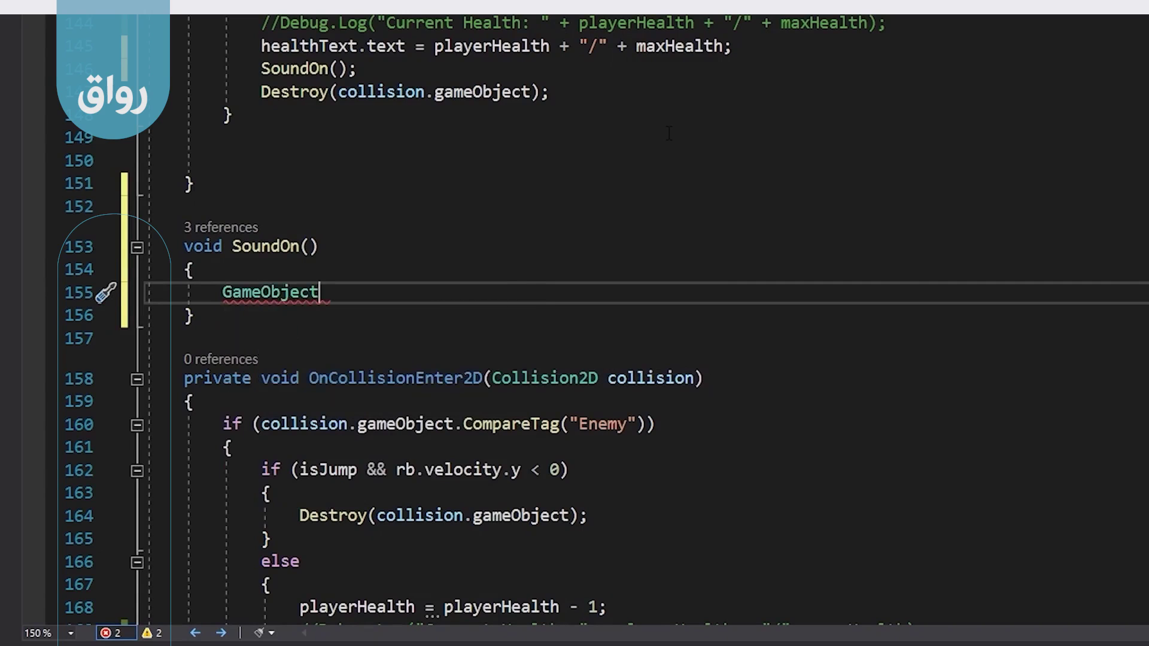
pyautogui.write(' obj')
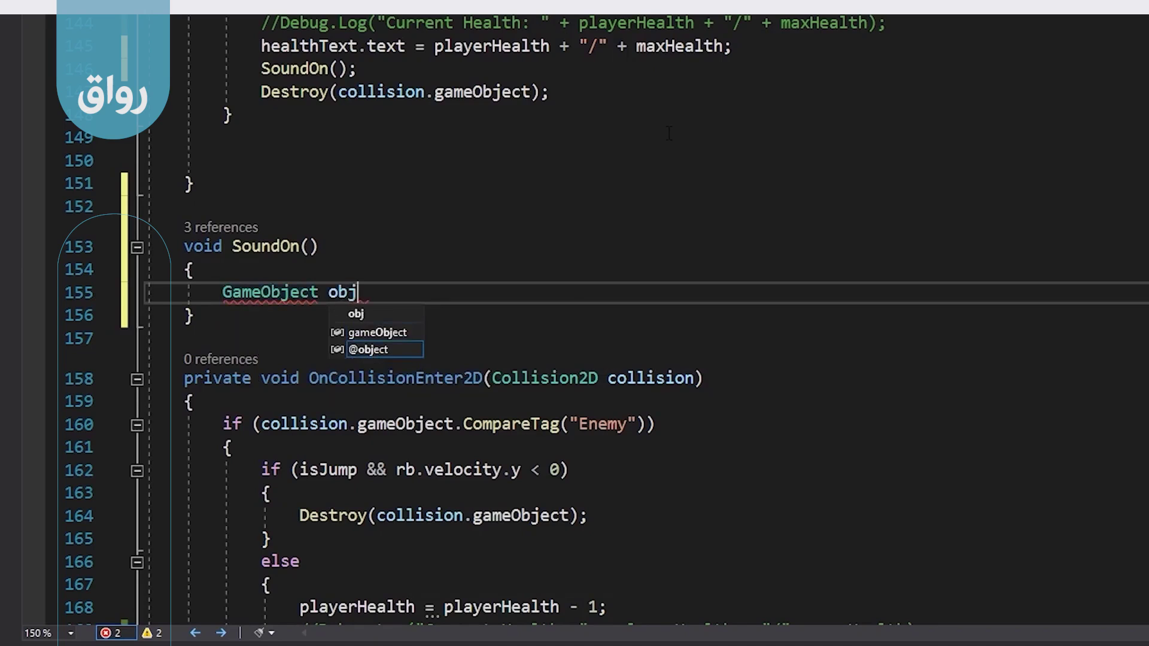
pyautogui.write(' = inst')
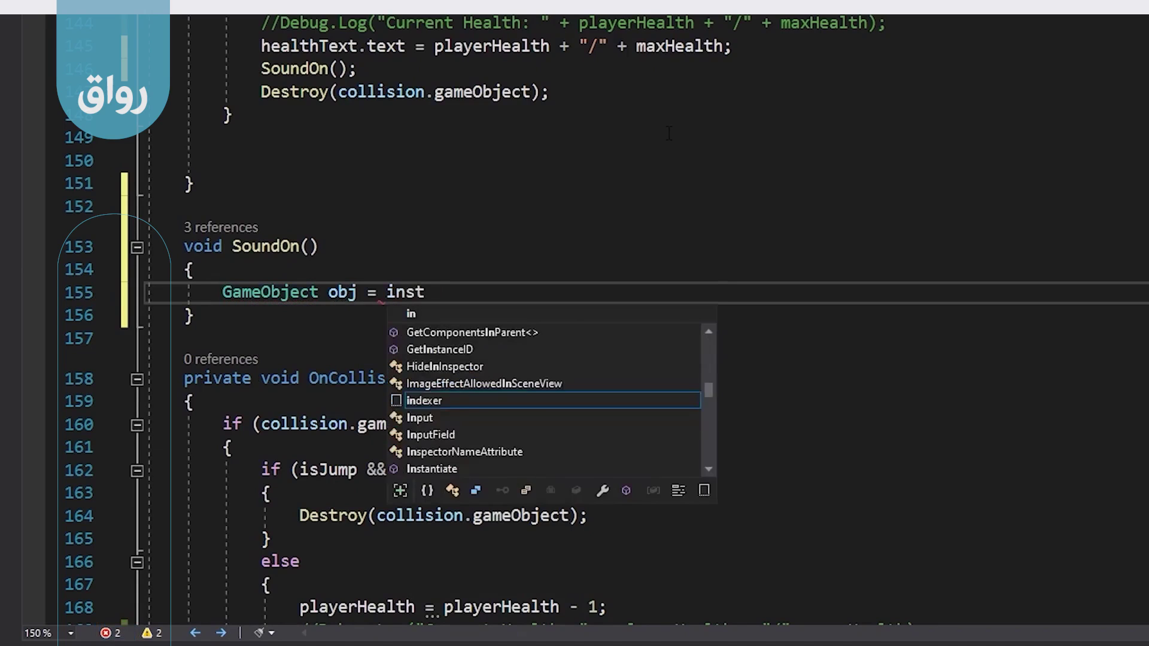
pyautogui.write('a')
pyautogui.press('Tab')
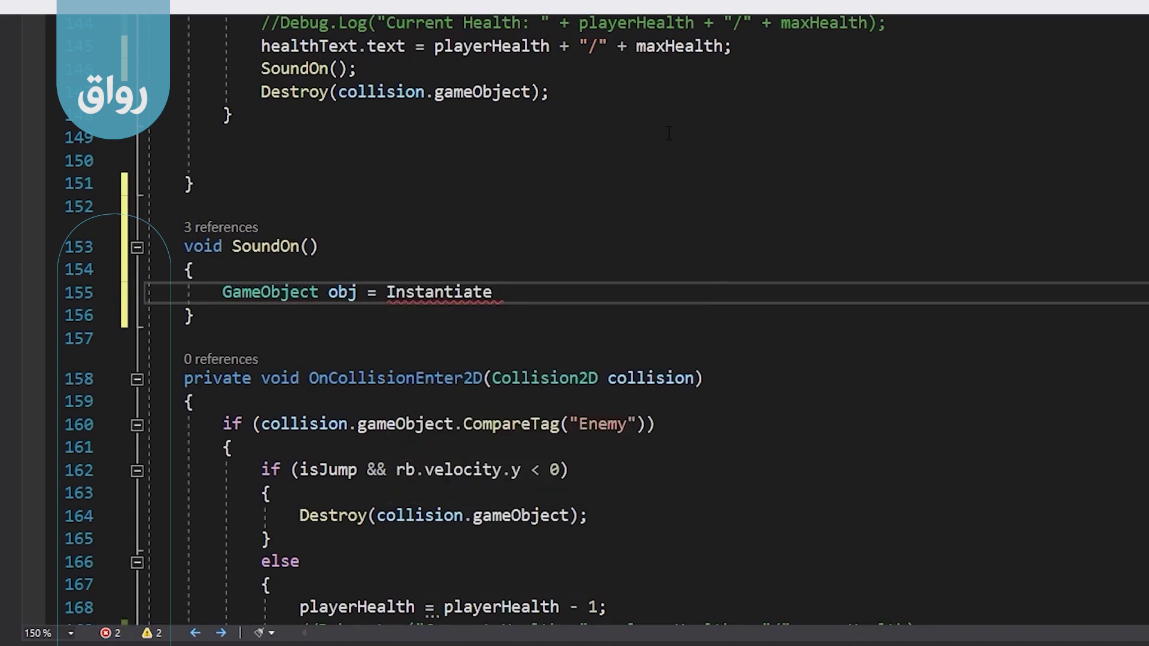
pyautogui.write('(')
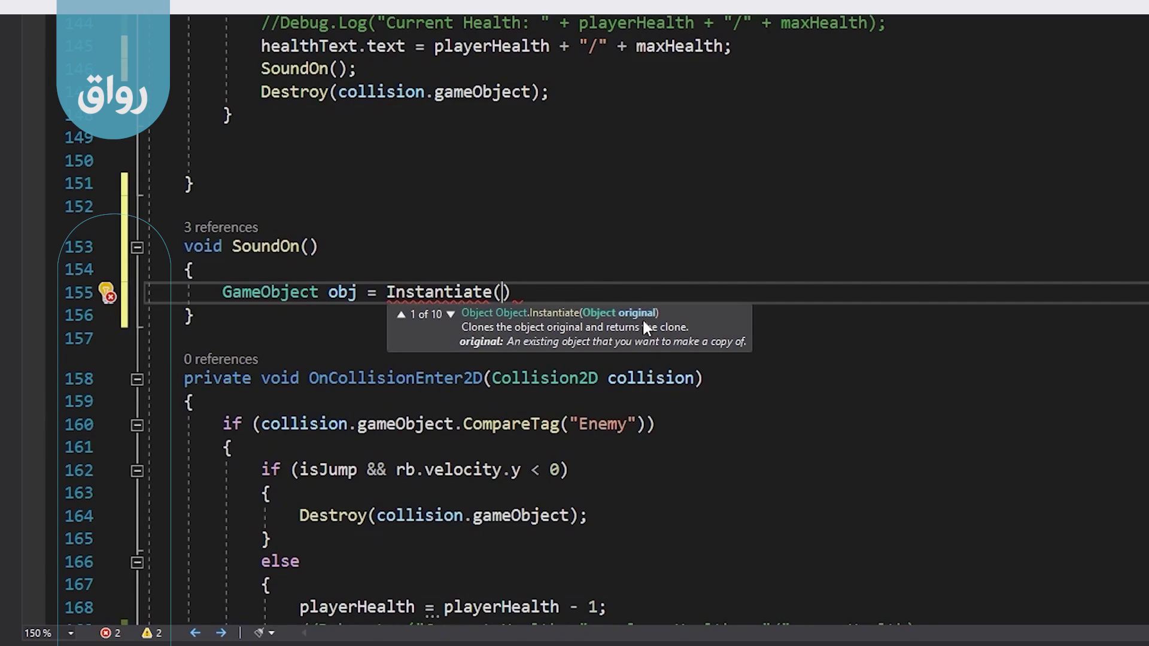
# - Browse Instantiate overloads to the one taking position and rotation (4 of 10)
pyautogui.click(402, 313)
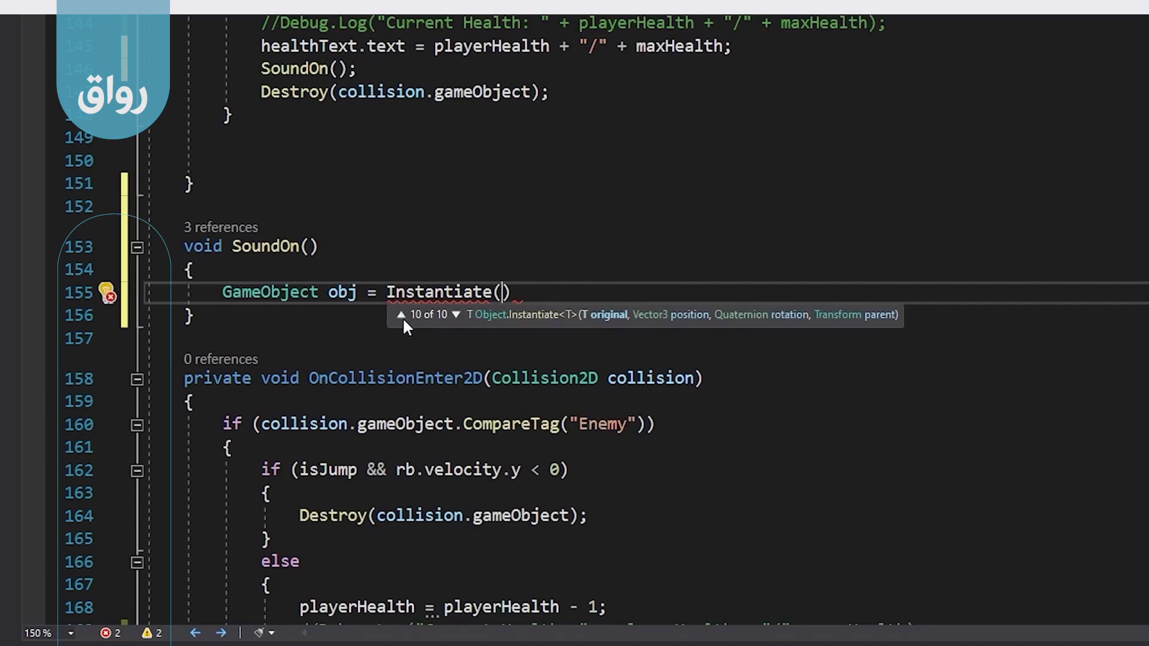
pyautogui.click(453, 314)
pyautogui.click(447, 313)
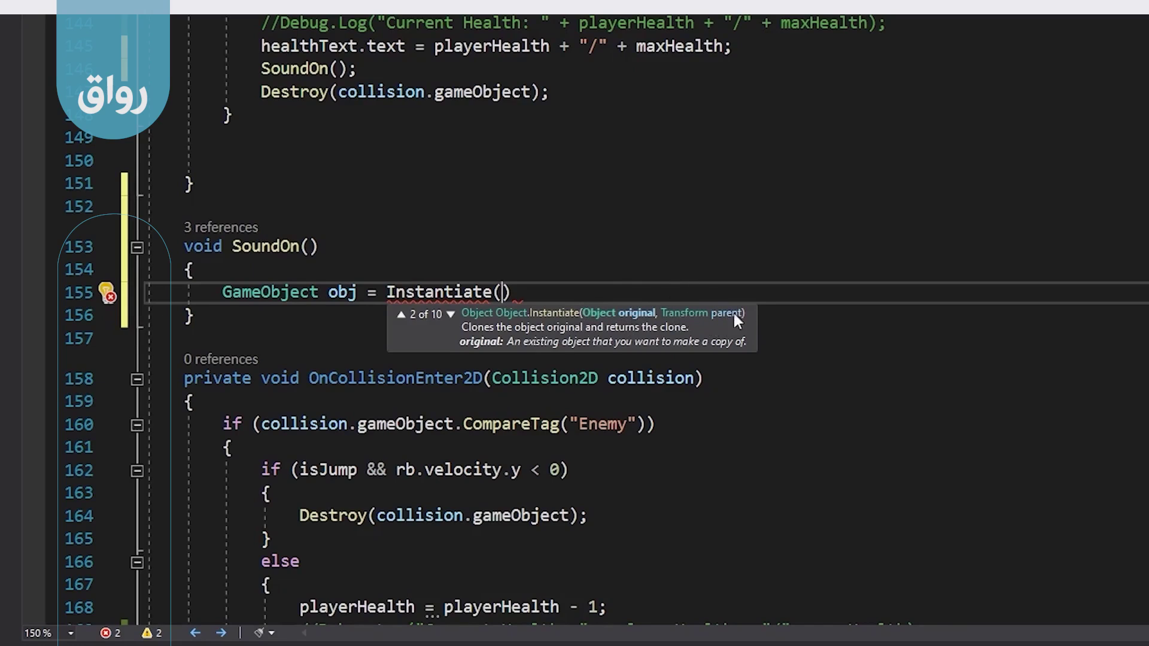
pyautogui.click(454, 316)
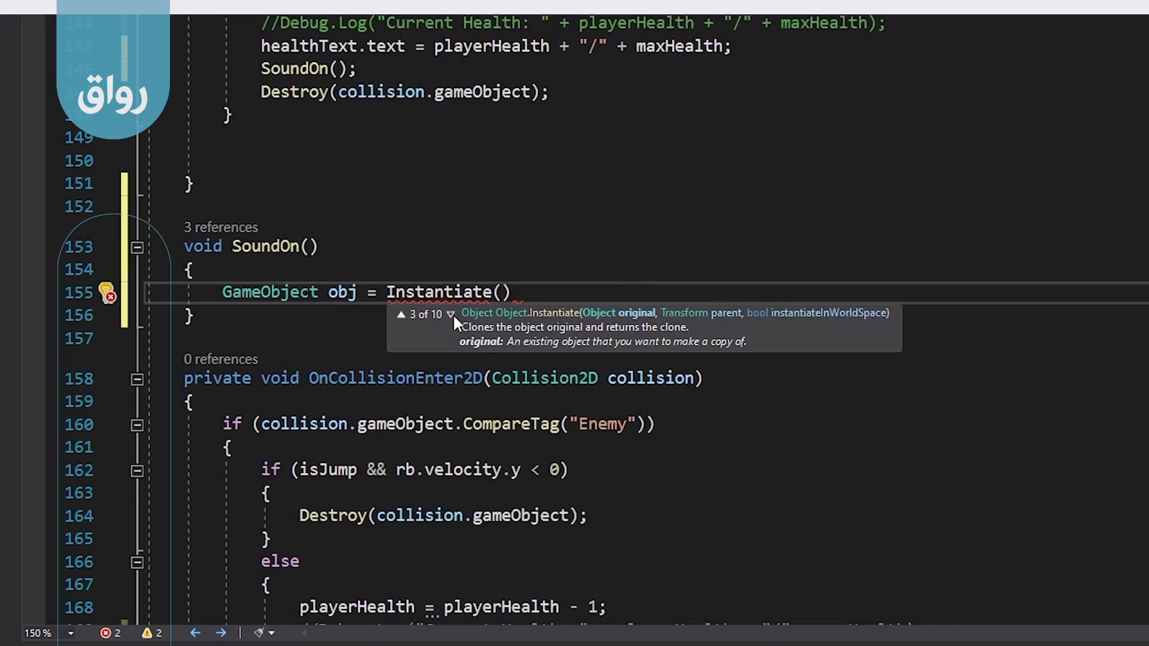
pyautogui.click(454, 314)
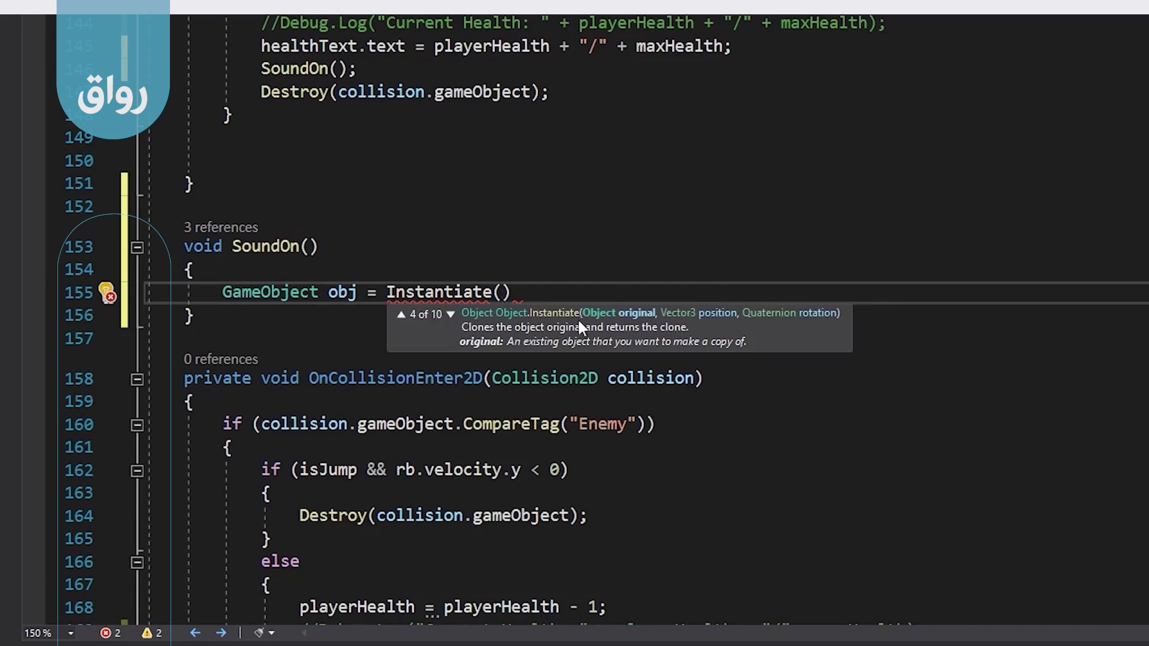
pyautogui.moveTo(431, 299)
# - Enter 'collectedSound,' as Instantiate's first argument
pyautogui.scroll(6, 586, 363)
pyautogui.scroll(6, 585, 363)
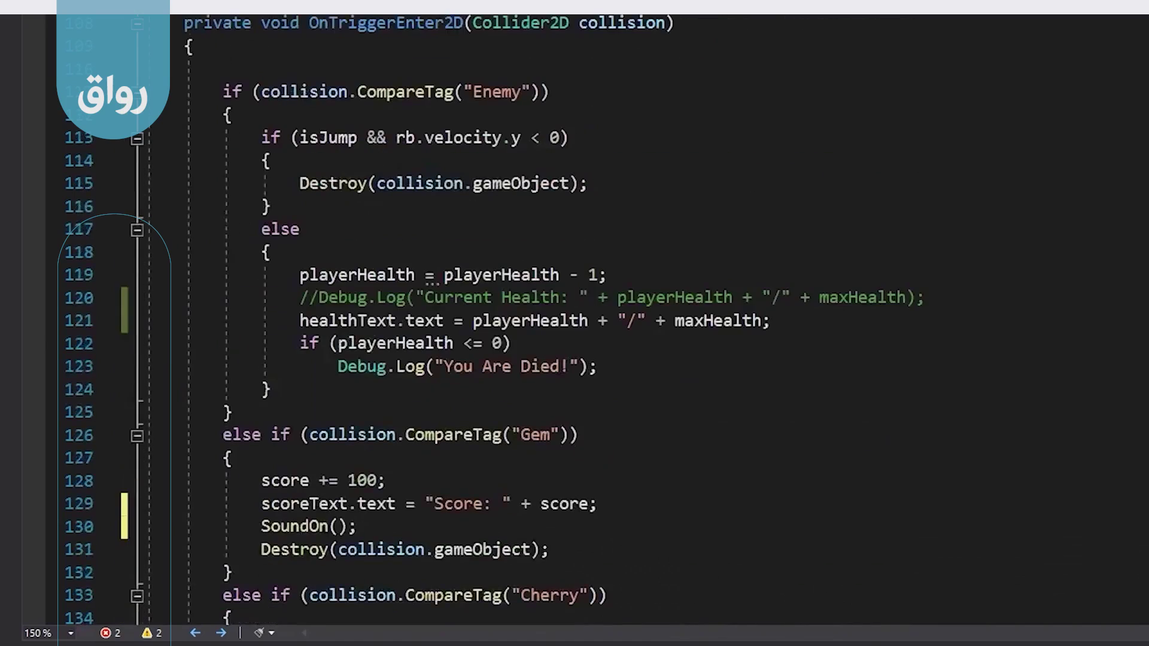
pyautogui.scroll(2, 586, 363)
pyautogui.scroll(7, 586, 364)
pyautogui.scroll(6, 861, 34)
pyautogui.scroll(7, 862, 34)
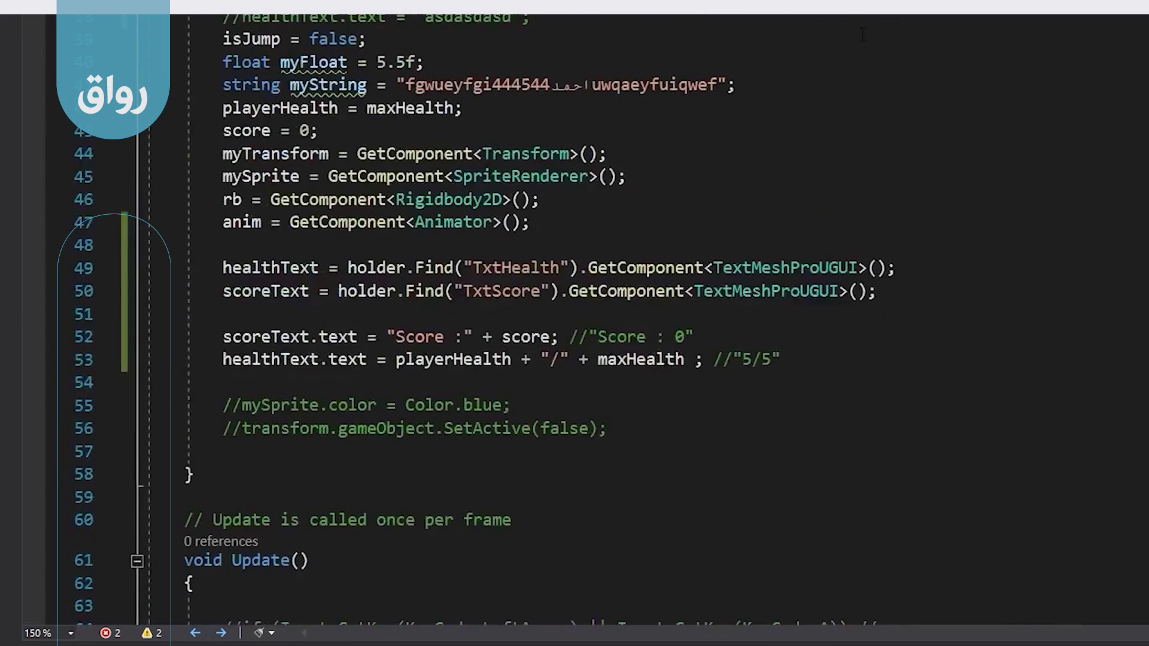
pyautogui.scroll(4, 847, 39)
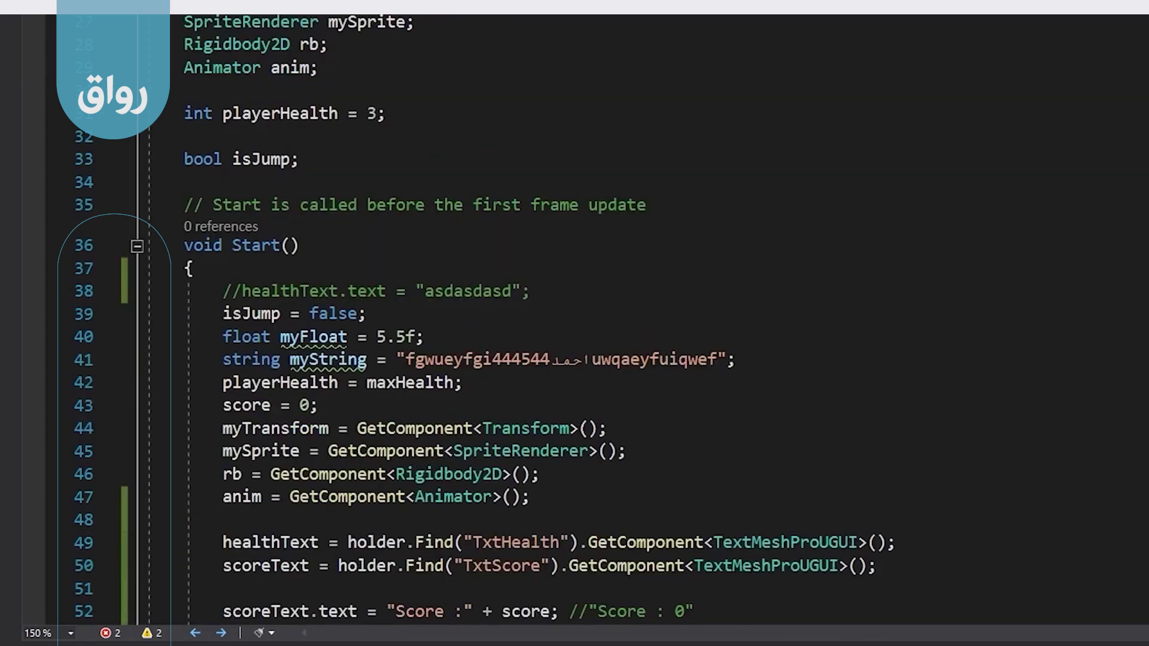
pyautogui.scroll(2, 583, 138)
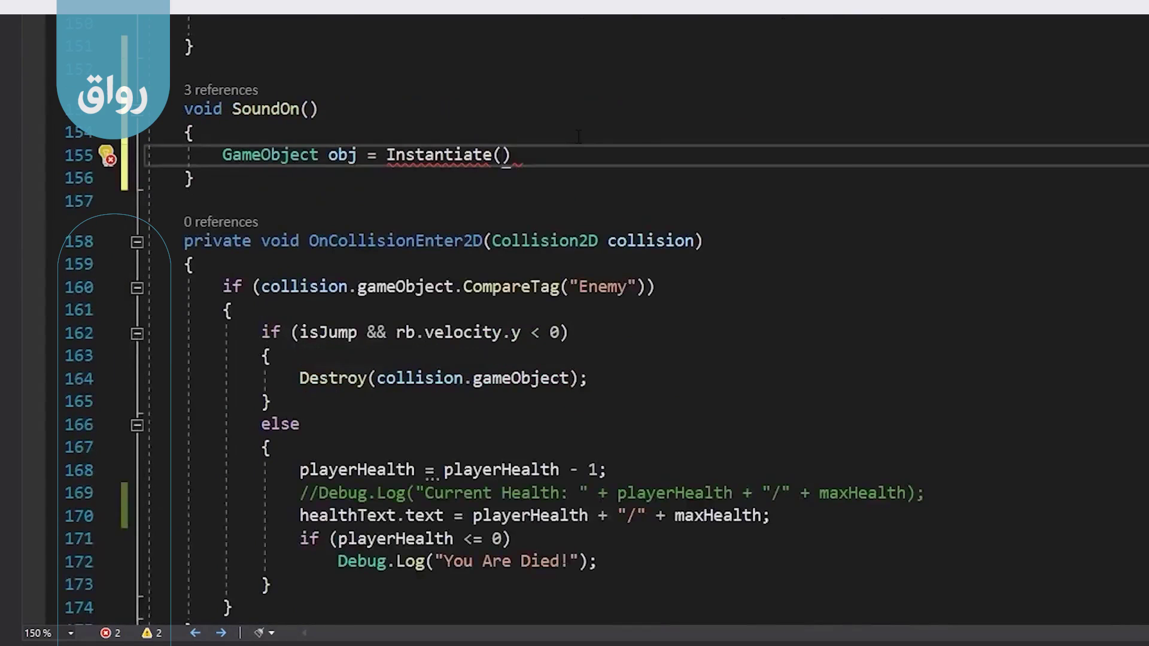
pyautogui.write('colle')
pyautogui.press('Tab')
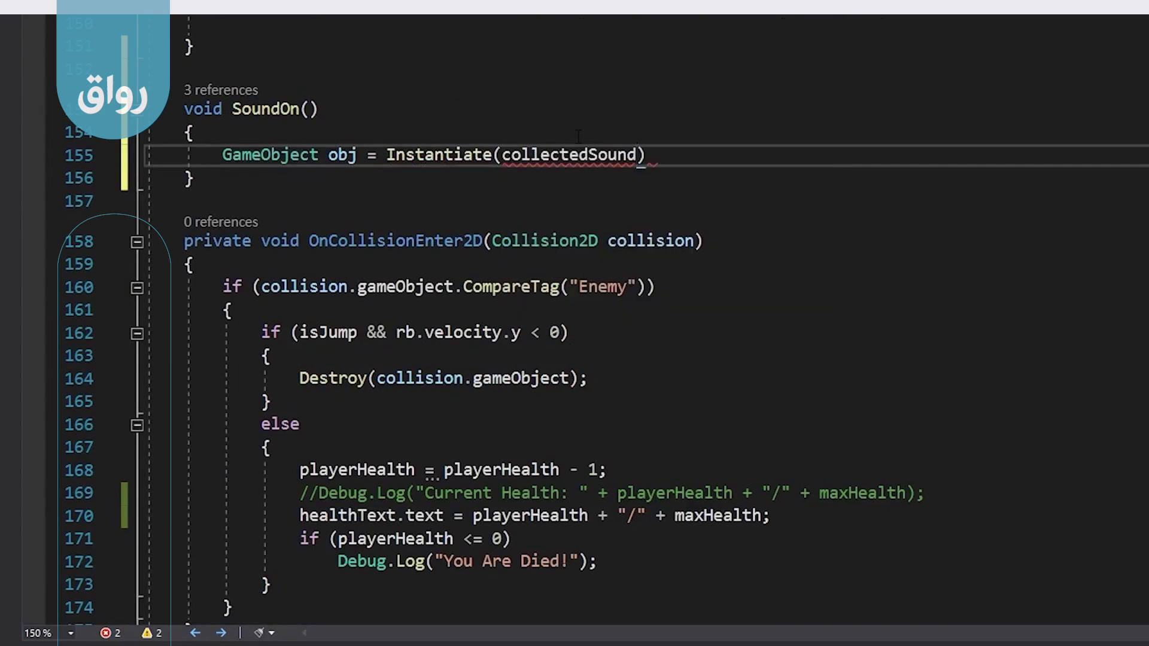
pyautogui.write(',')
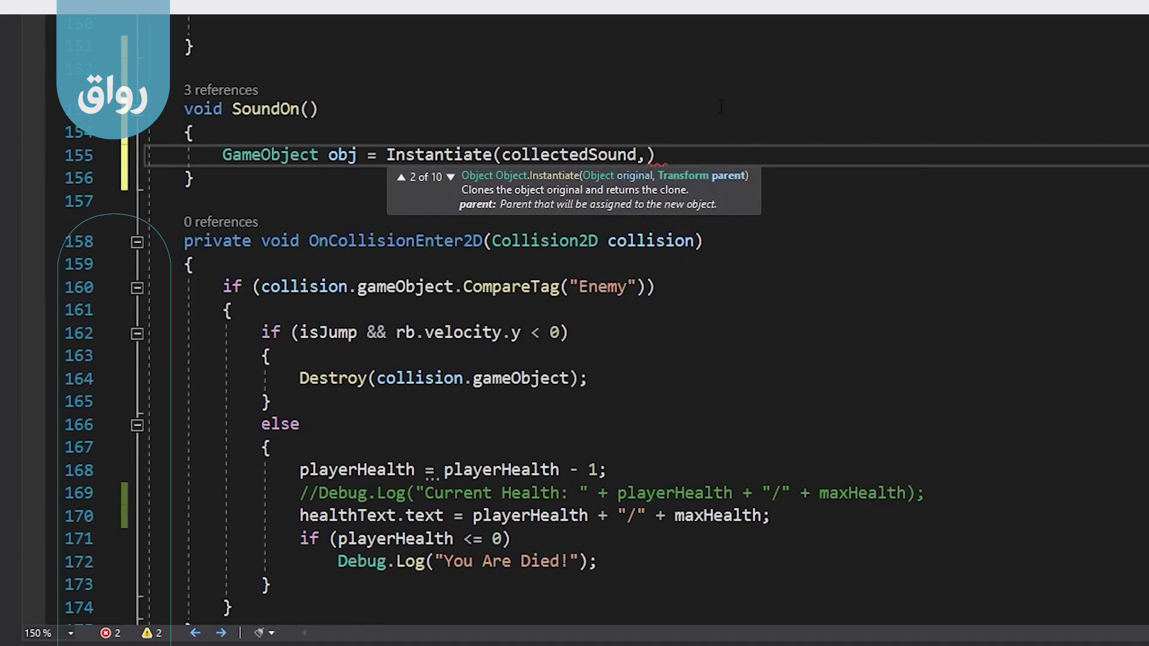
# - Put the caret inside the SoundOn declaration's empty parentheses
pyautogui.scroll(2, 720, 106)
pyautogui.scroll(2, 683, 92)
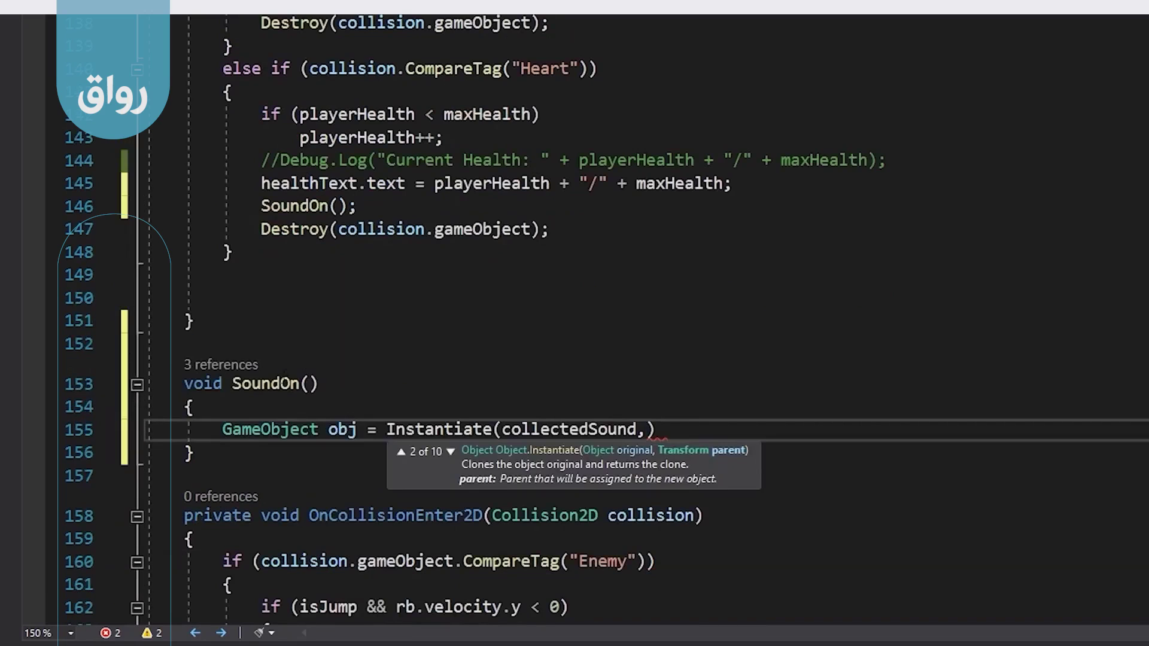
pyautogui.click(318, 410)
pyautogui.press('Up')
pyautogui.click(311, 383)
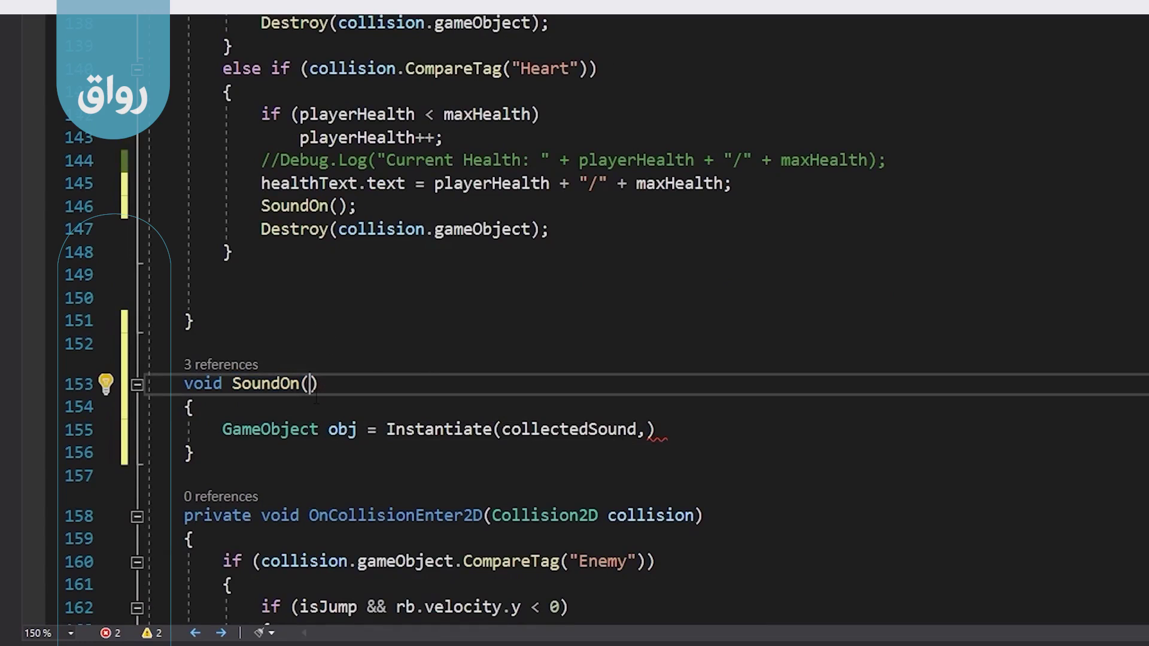
# - Declare SoundOn's parameter as 'Vector3 itemPos'
pyautogui.write('vect')
pyautogui.press('Down')
pyautogui.press('Down')
pyautogui.press('Tab')
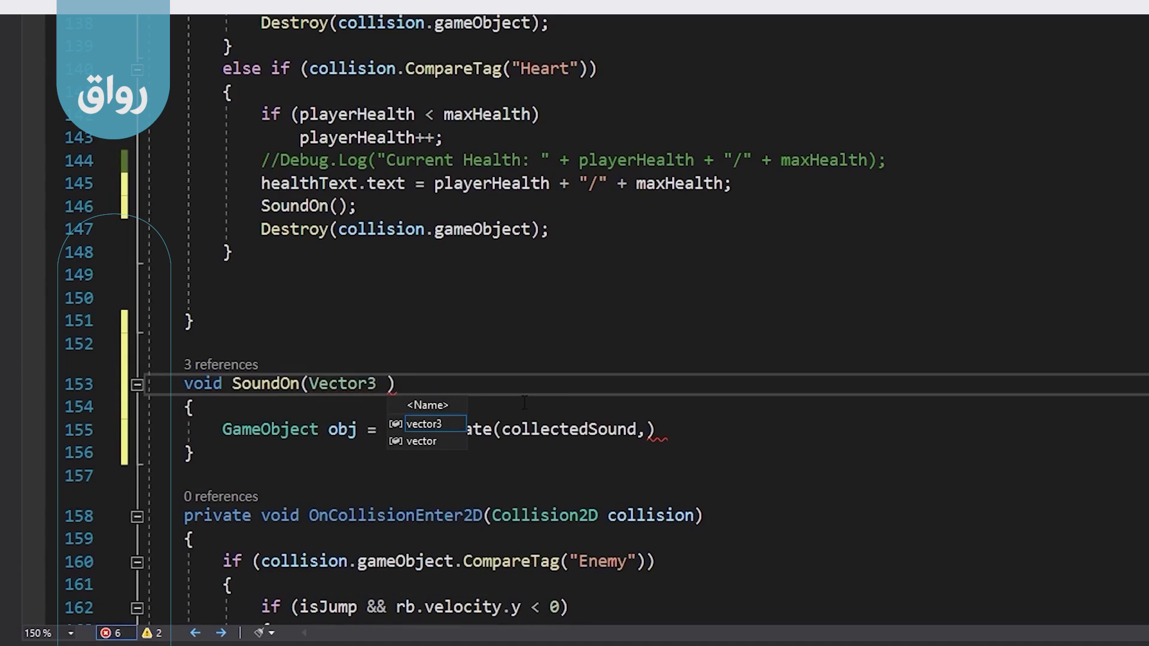
pyautogui.write('itemPos')
pyautogui.click(479, 322)
pyautogui.click(419, 389)
# - Complete the call as Instantiate(collectedSound, itemPos, new Quaternion());
pyautogui.click(648, 431)
pyautogui.write('itemPos,')
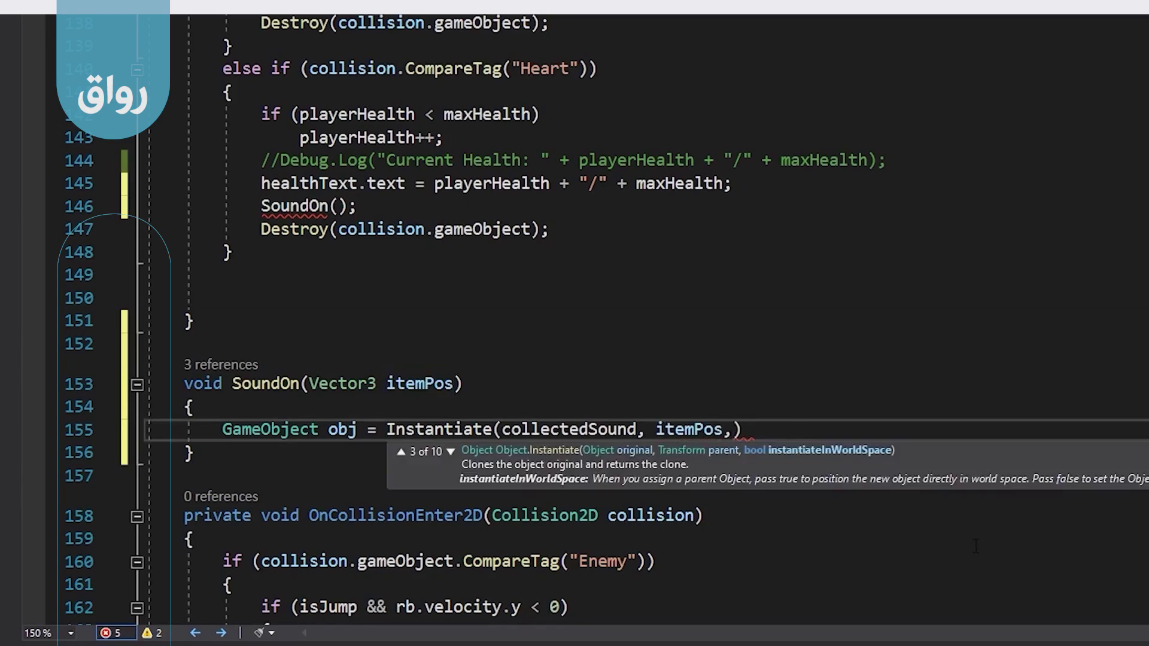
pyautogui.press('Down')
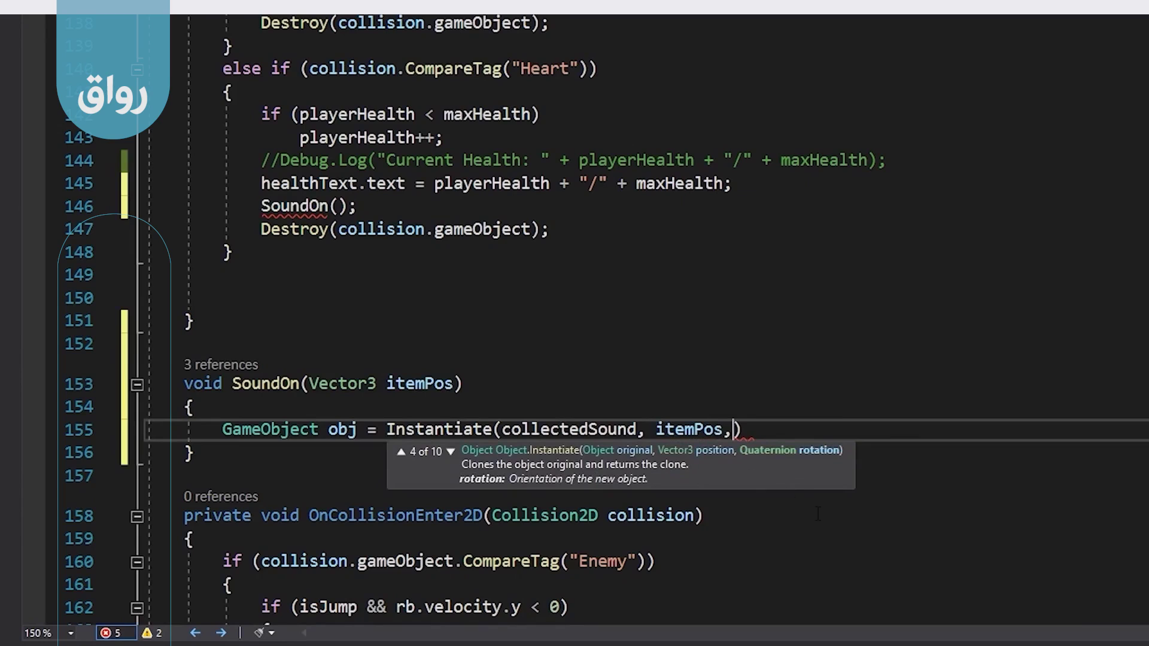
pyautogui.write('new')
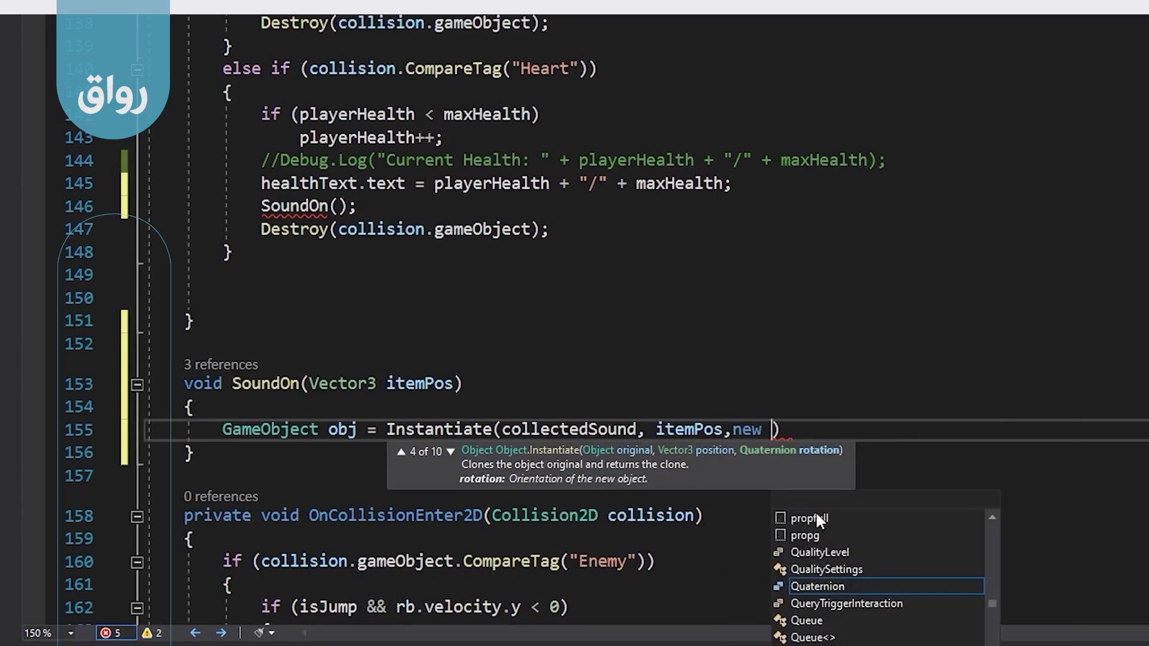
pyautogui.press('Tab')
pyautogui.write('(')
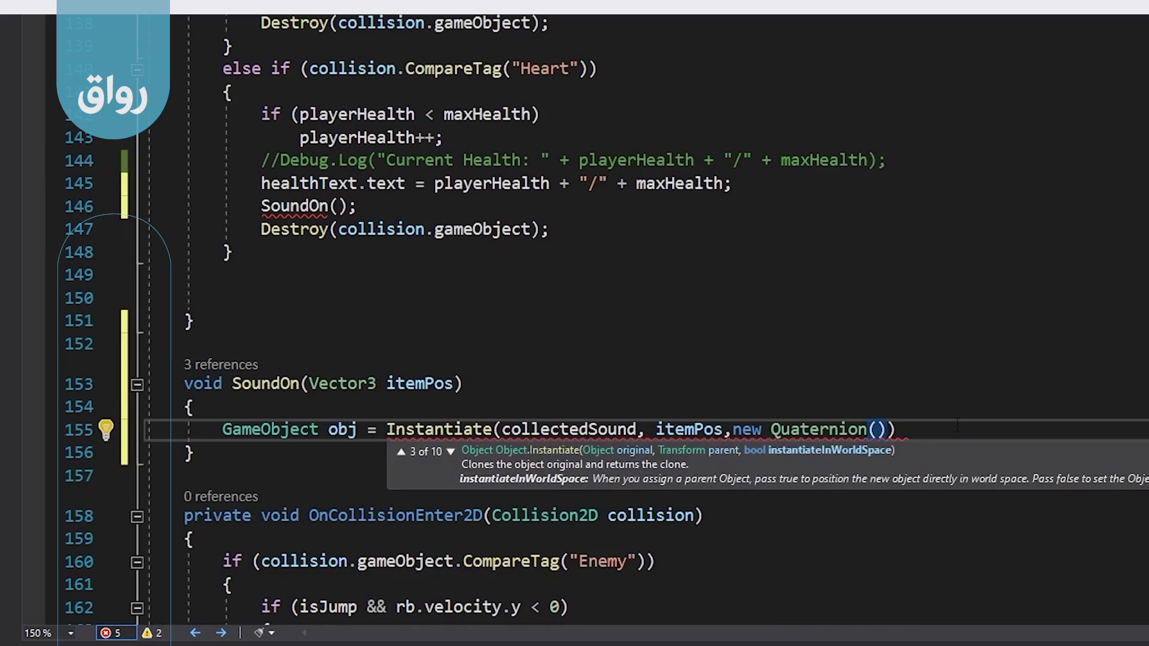
pyautogui.press('End')
pyautogui.write(';')
# - Change obj's declared type from GameObject to Transform
pyautogui.click(386, 429)
pyautogui.hotkey('shift', 'End')
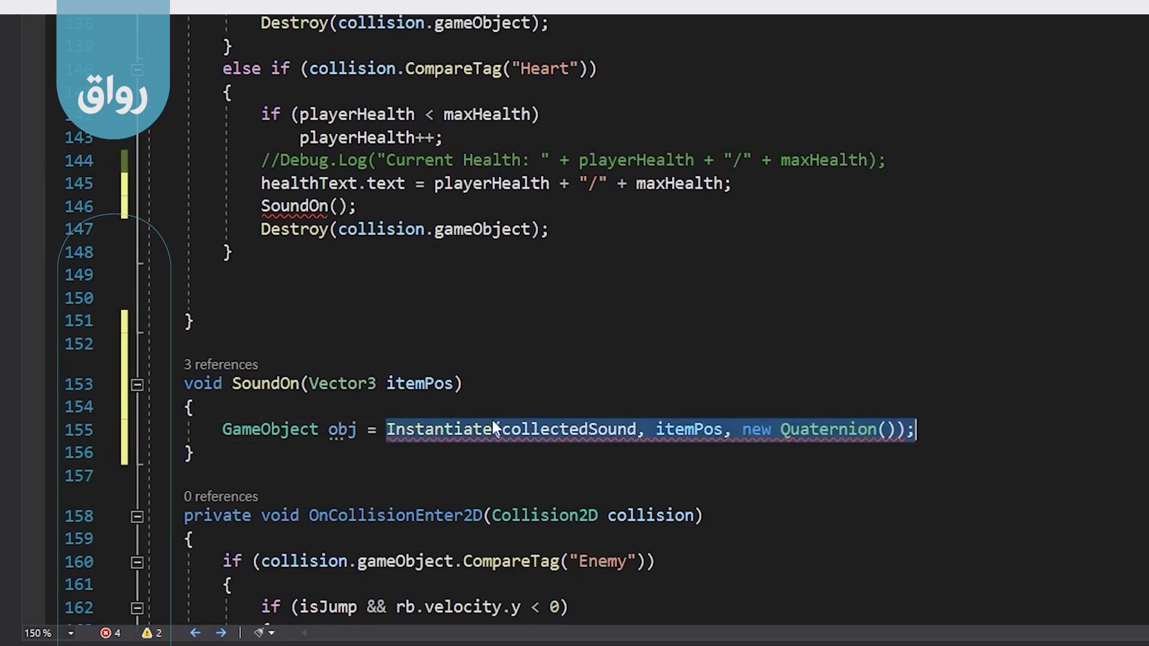
pyautogui.moveTo(494, 428)
pyautogui.doubleClick(248, 431)
pyautogui.write('trans')
pyautogui.press('Down')
pyautogui.press('Tab')
pyautogui.moveTo(905, 429); pyautogui.dragTo(378, 429)
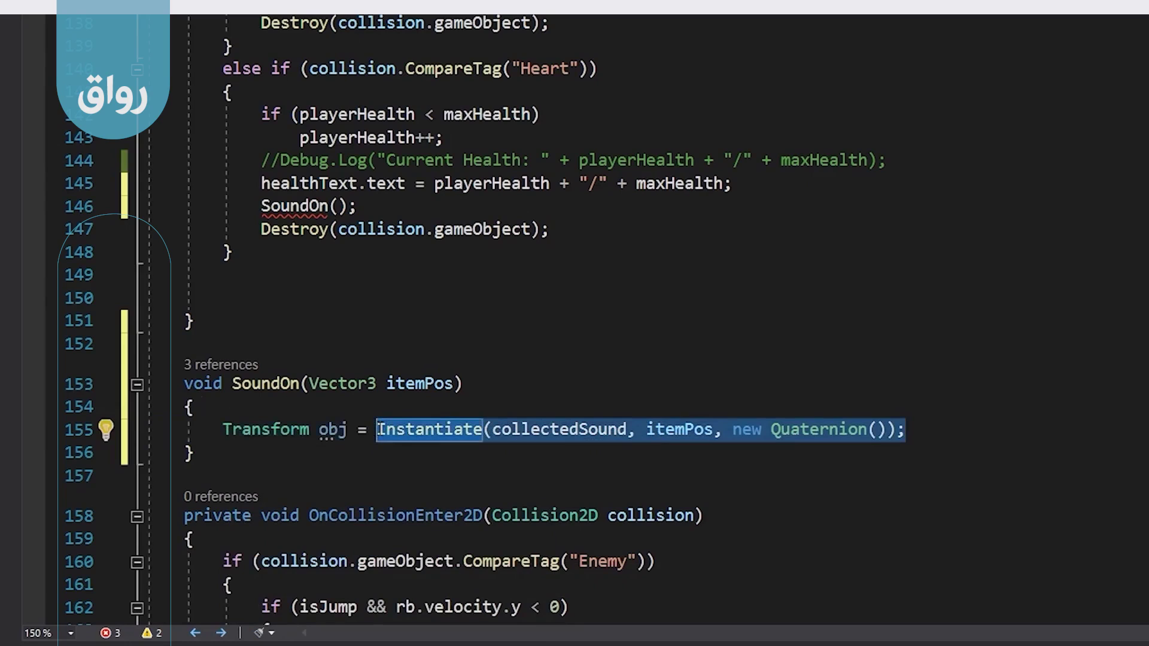
pyautogui.click(332, 429)
# - Insert a blank line below the Instantiate call on line 155
pyautogui.click(958, 437)
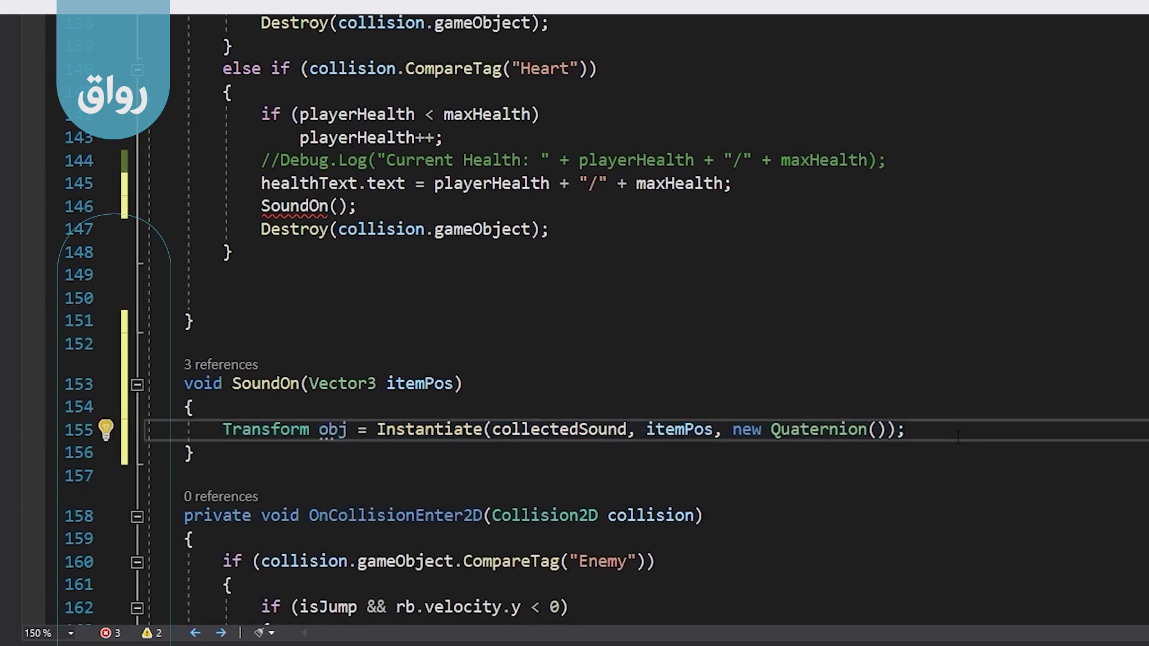
pyautogui.press('Return')
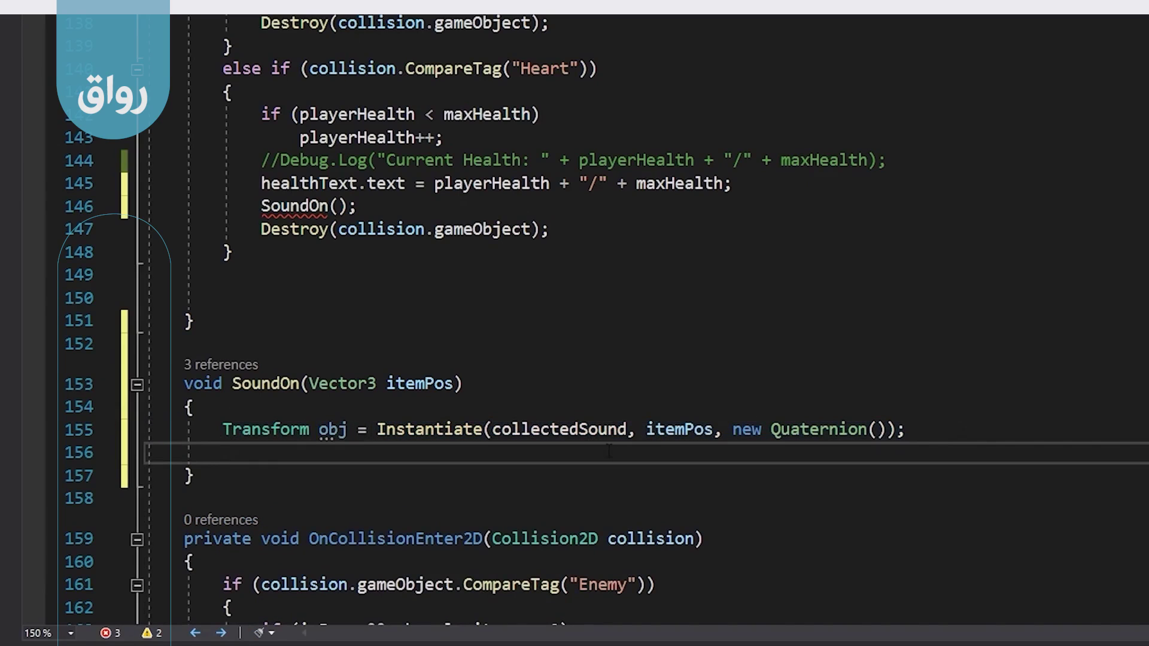
pyautogui.moveTo(377, 429); pyautogui.dragTo(896, 429)
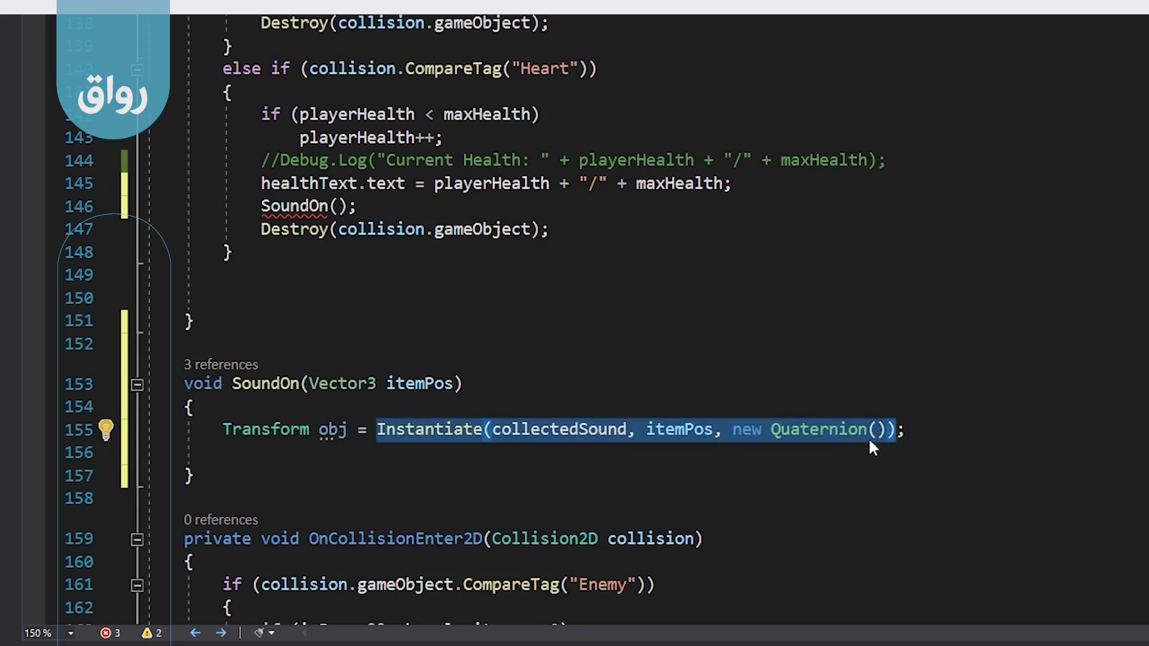
pyautogui.click(931, 431)
pyautogui.press('Return')
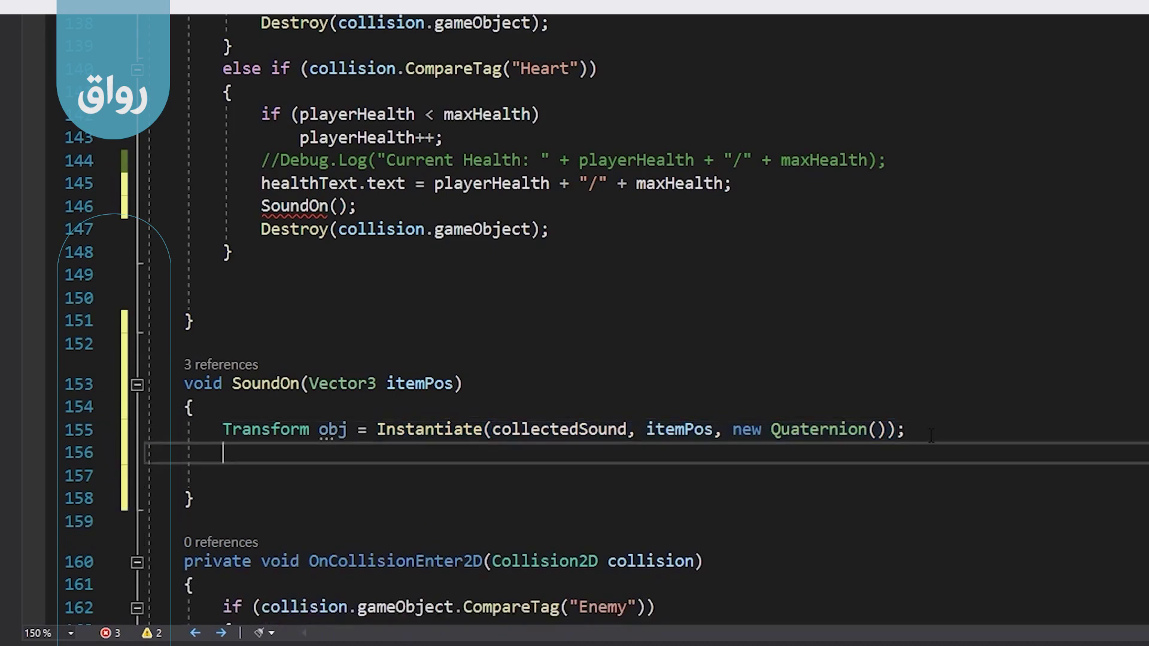
# - Write 'obj.gameObject.SetActive(true);' with IntelliSense completions
pyautogui.write('obj.')
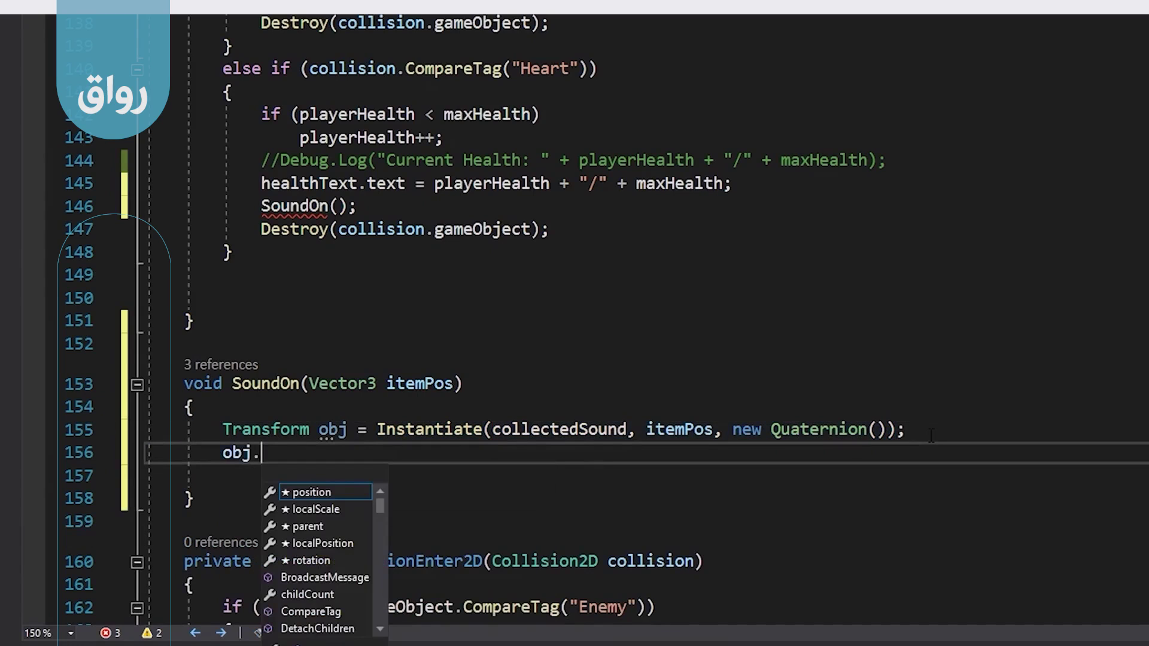
pyautogui.write('game')
pyautogui.press('Tab')
pyautogui.write('.set')
pyautogui.press('Tab')
pyautogui.write('(')
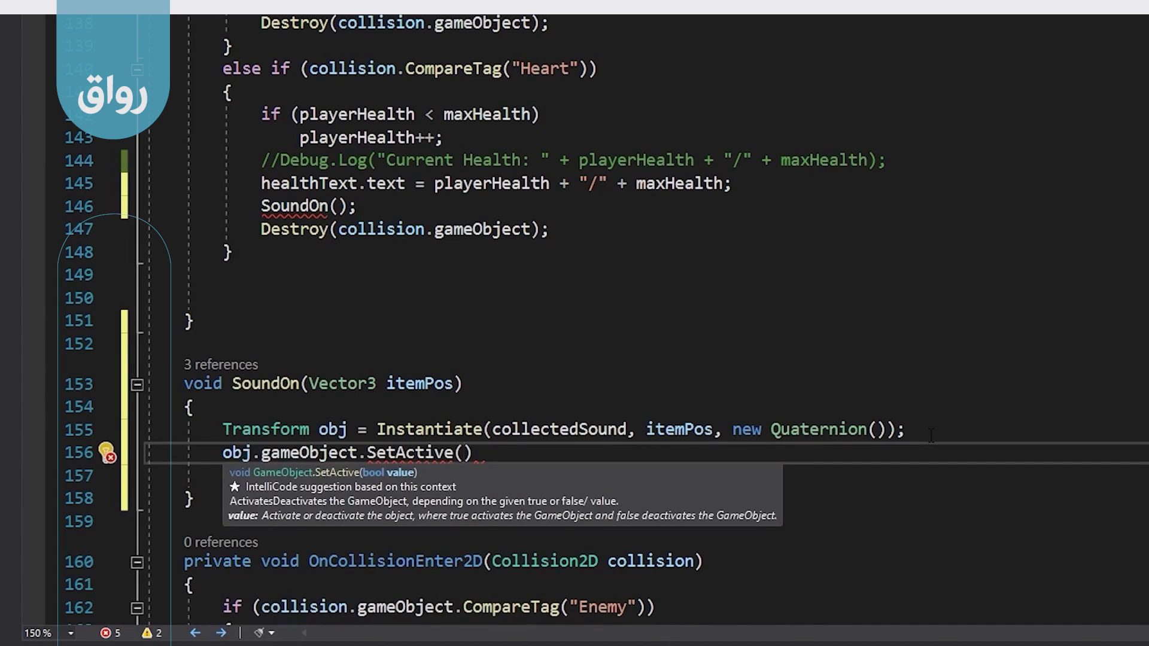
pyautogui.write('tru')
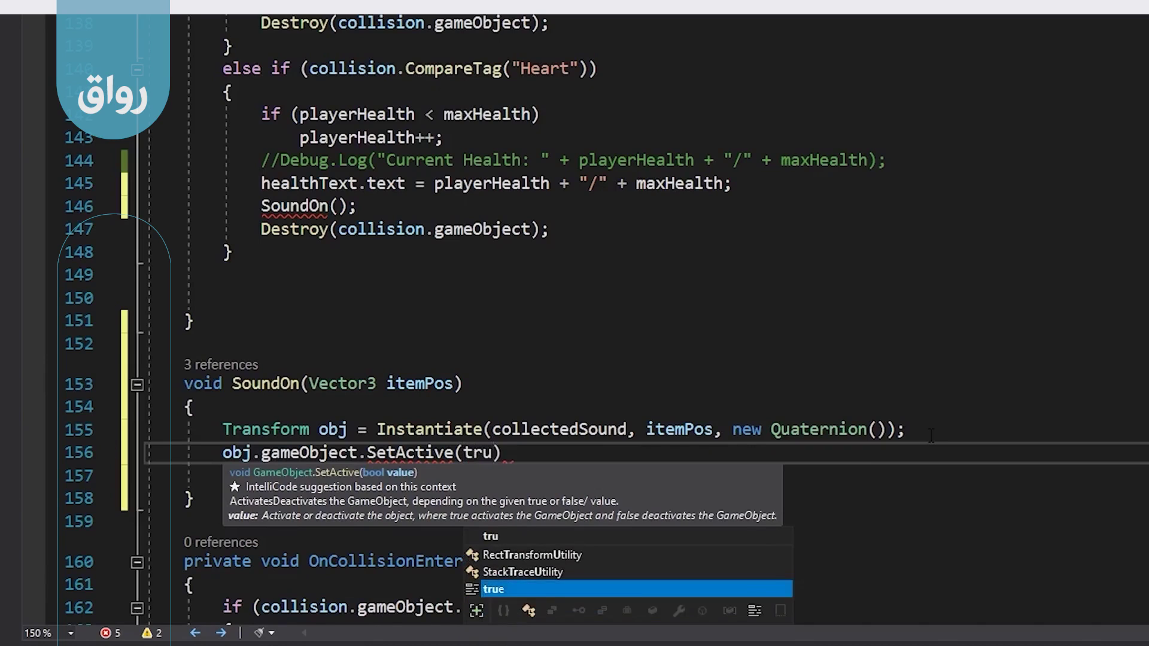
pyautogui.press('Tab')
pyautogui.moveTo(366, 452); pyautogui.dragTo(454, 453)
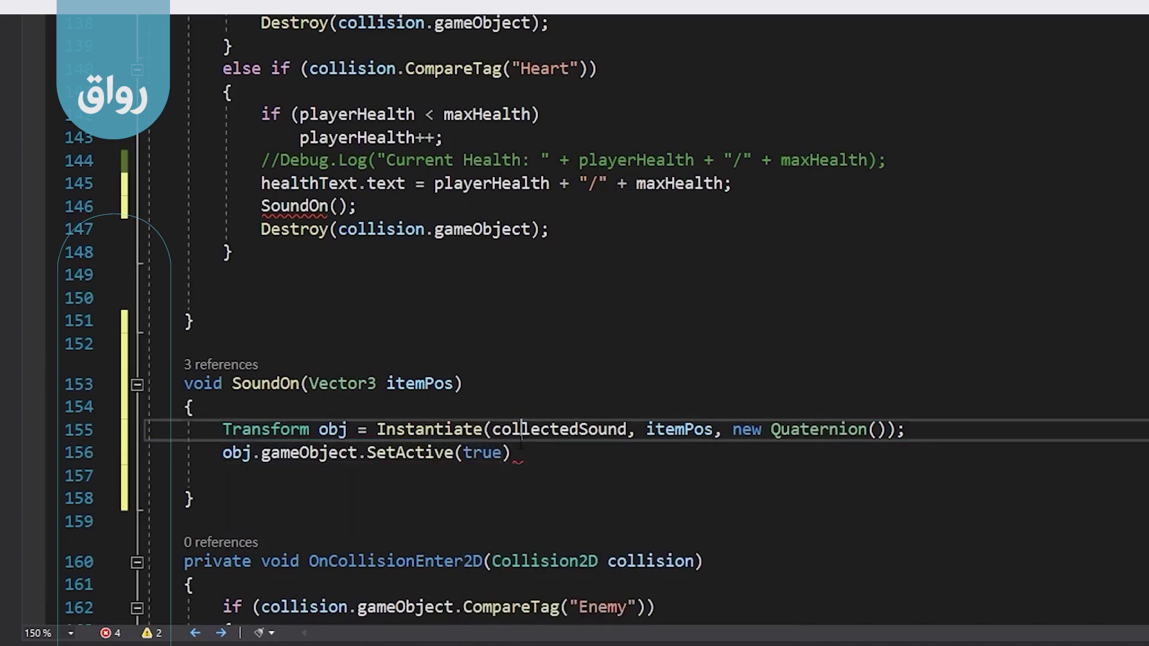
pyautogui.click(511, 452)
pyautogui.write(';')
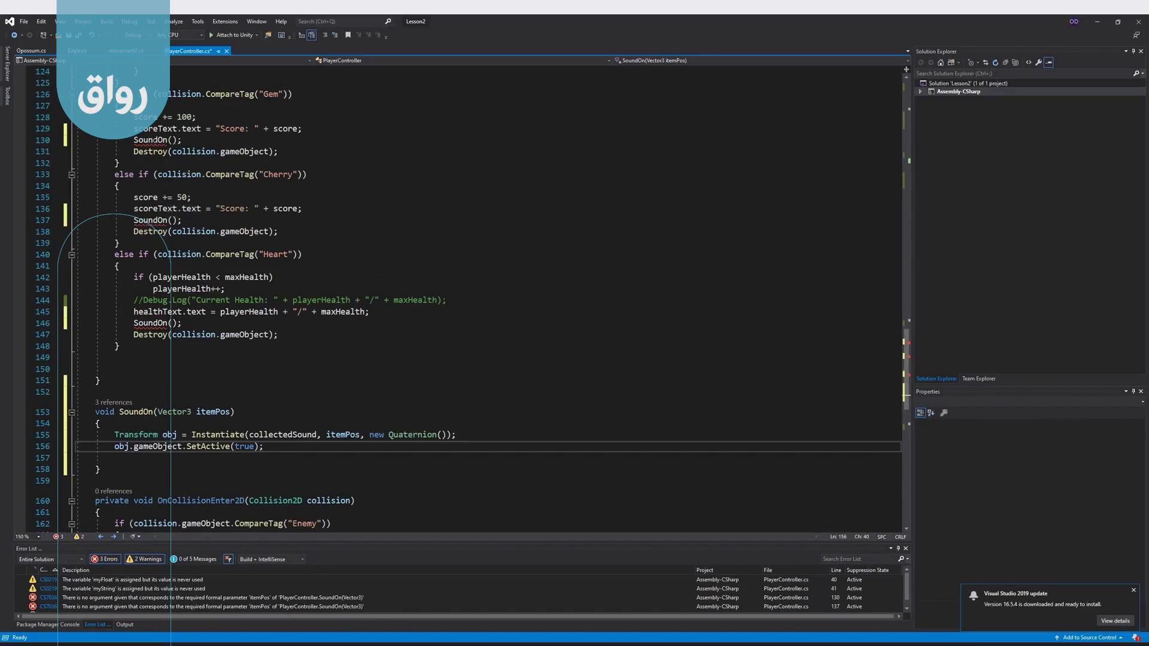
# - Change the Gem branch's call to SoundOn(collision.transform.position)
pyautogui.click(153, 141)
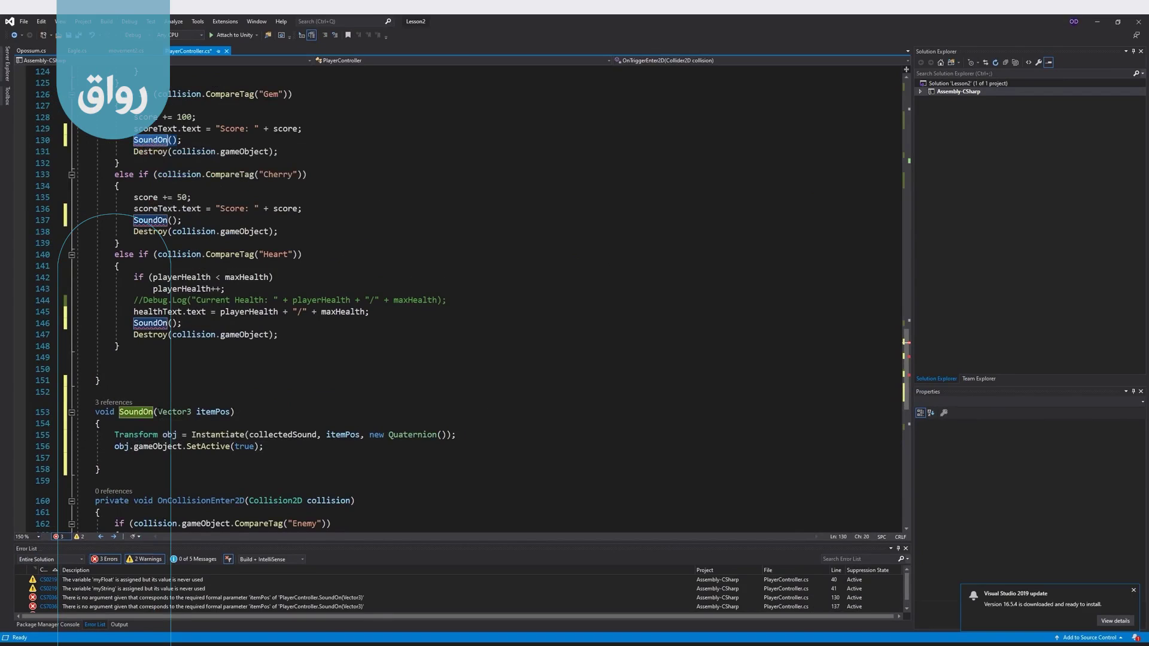
pyautogui.click(210, 411)
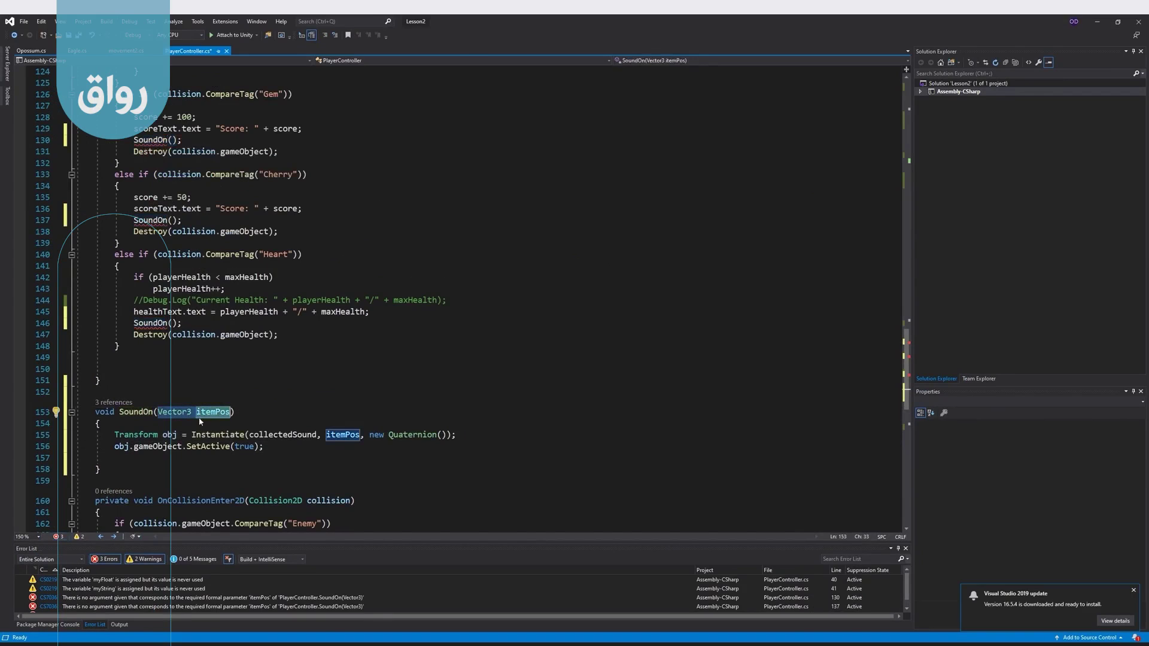
pyautogui.scroll(2, 210, 411)
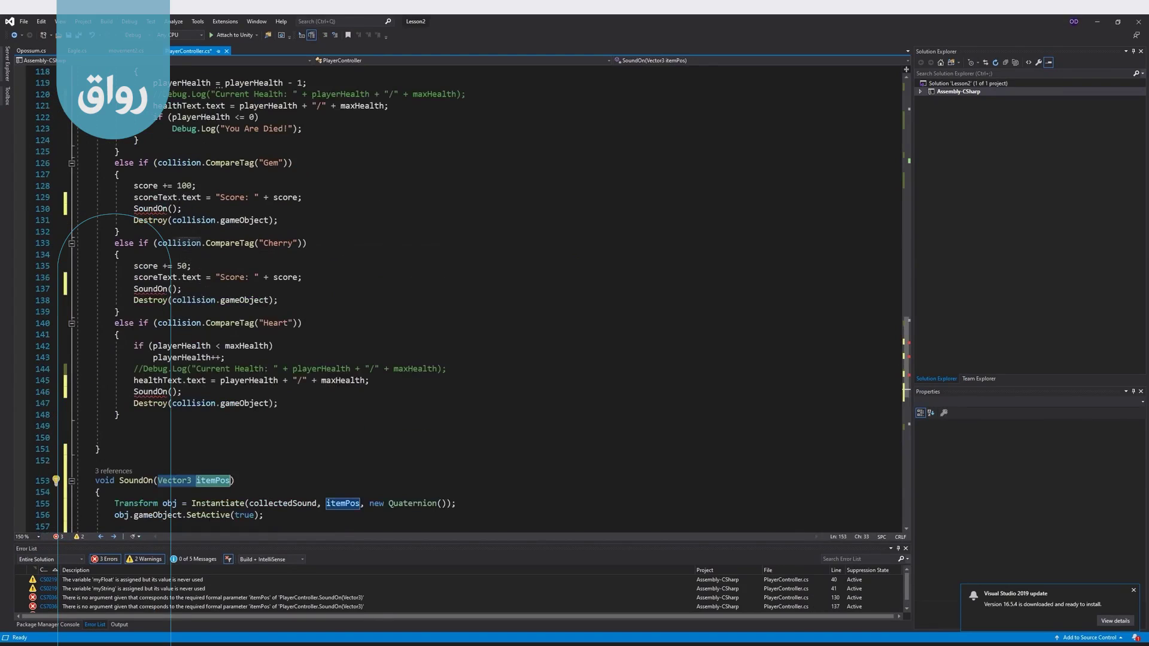
pyautogui.click(173, 209)
pyautogui.write('collision')
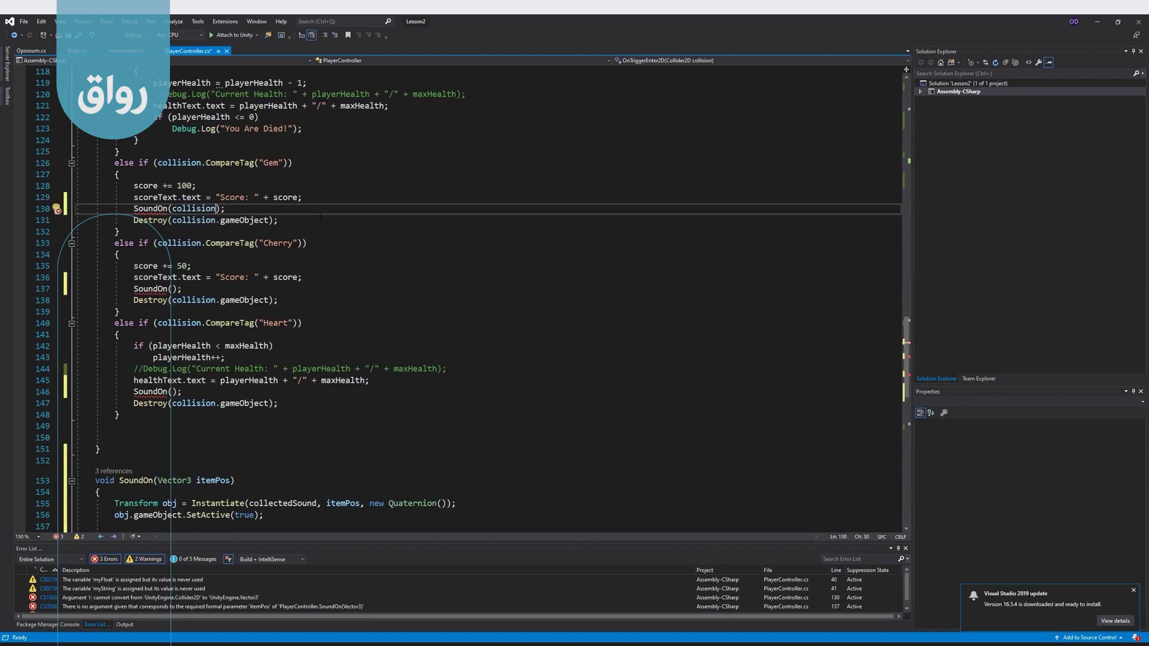
pyautogui.write('.pos')
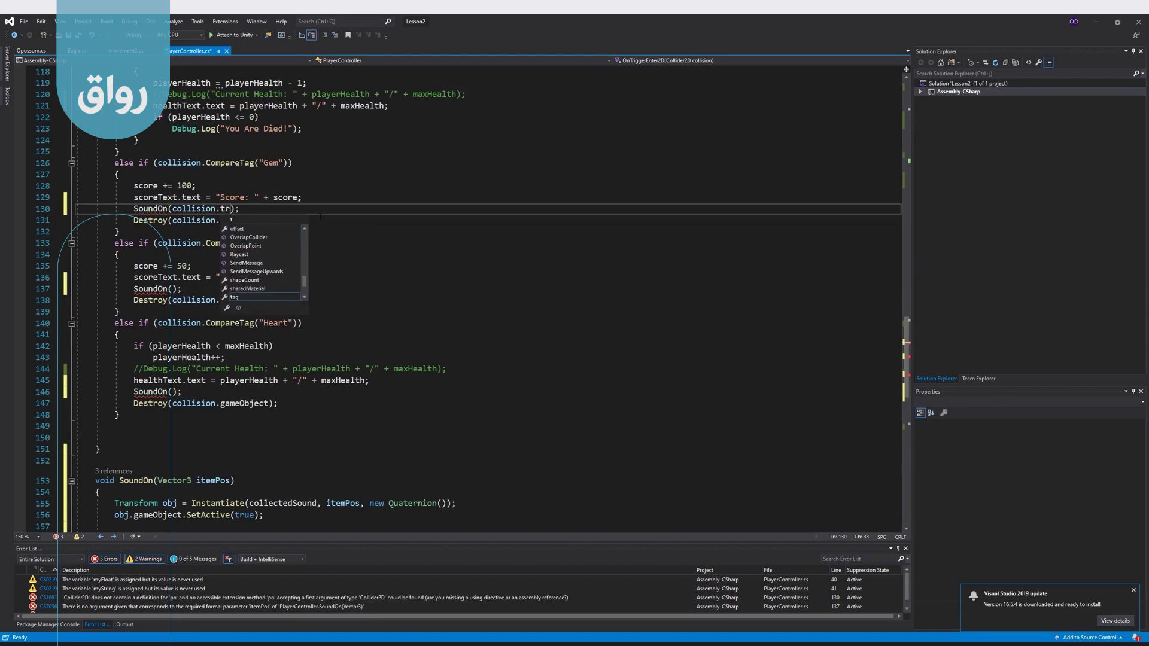
pyautogui.press('BackSpace')
pyautogui.write('tra.p')
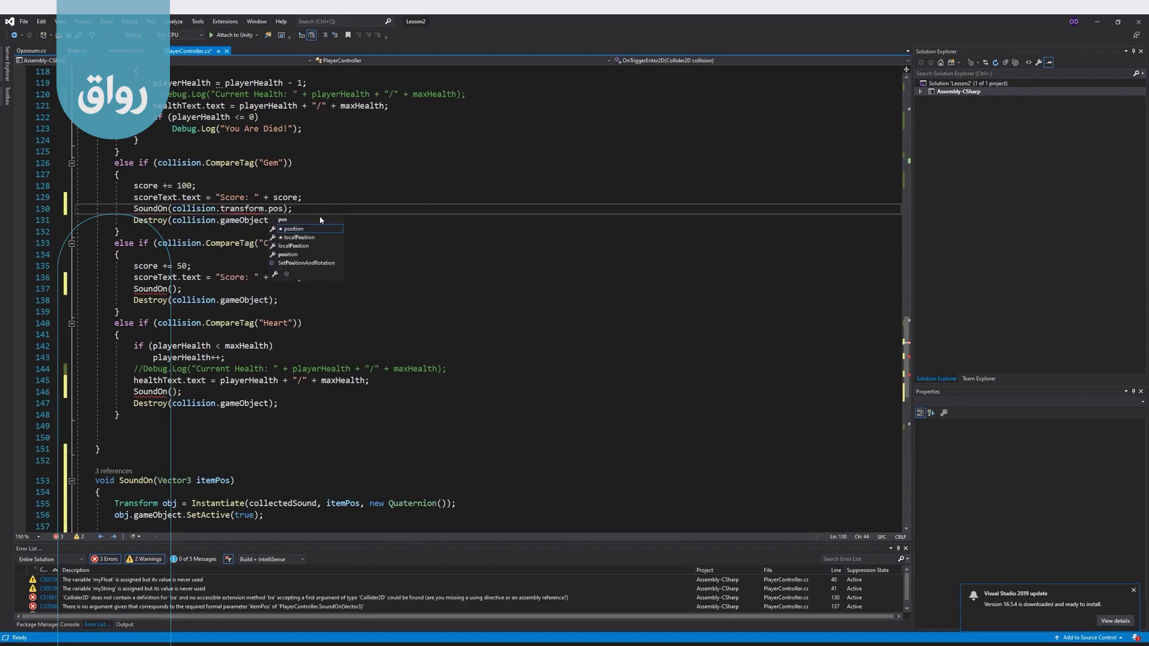
pyautogui.press('Tab')
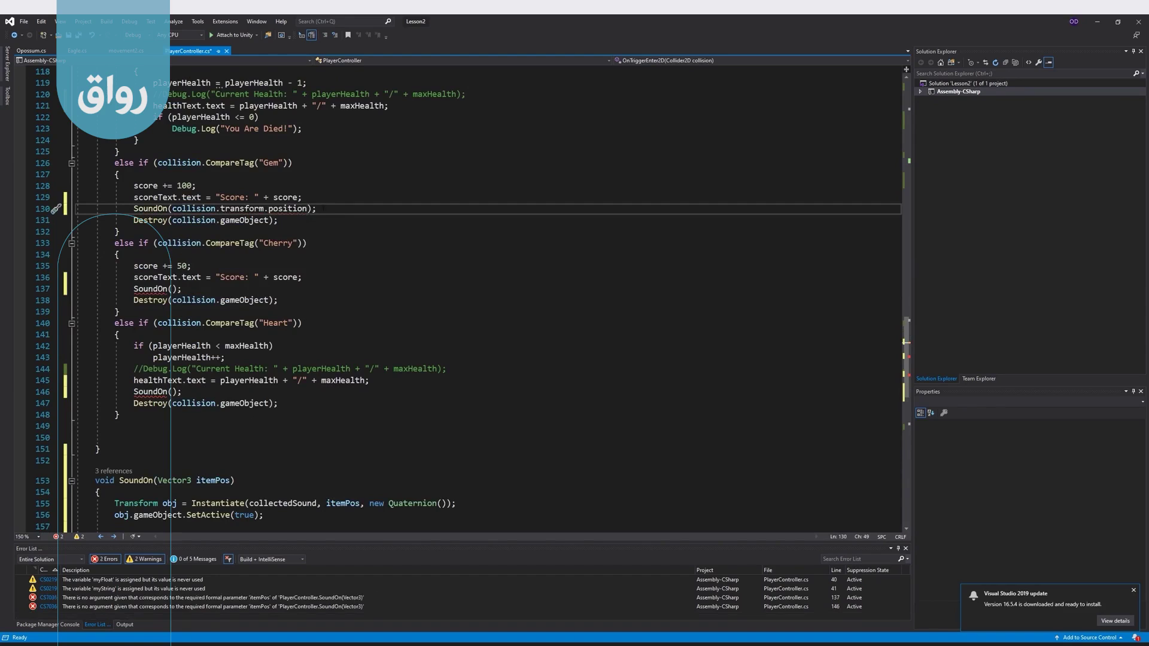
# - Paste collision.transform.position into the Cherry and Heart SoundOn calls and save
pyautogui.click(171, 289)
pyautogui.moveTo(174, 289); pyautogui.dragTo(133, 289)
pyautogui.write('SoundOn(collision.transform.position);')
pyautogui.moveTo(181, 392); pyautogui.dragTo(153, 392)
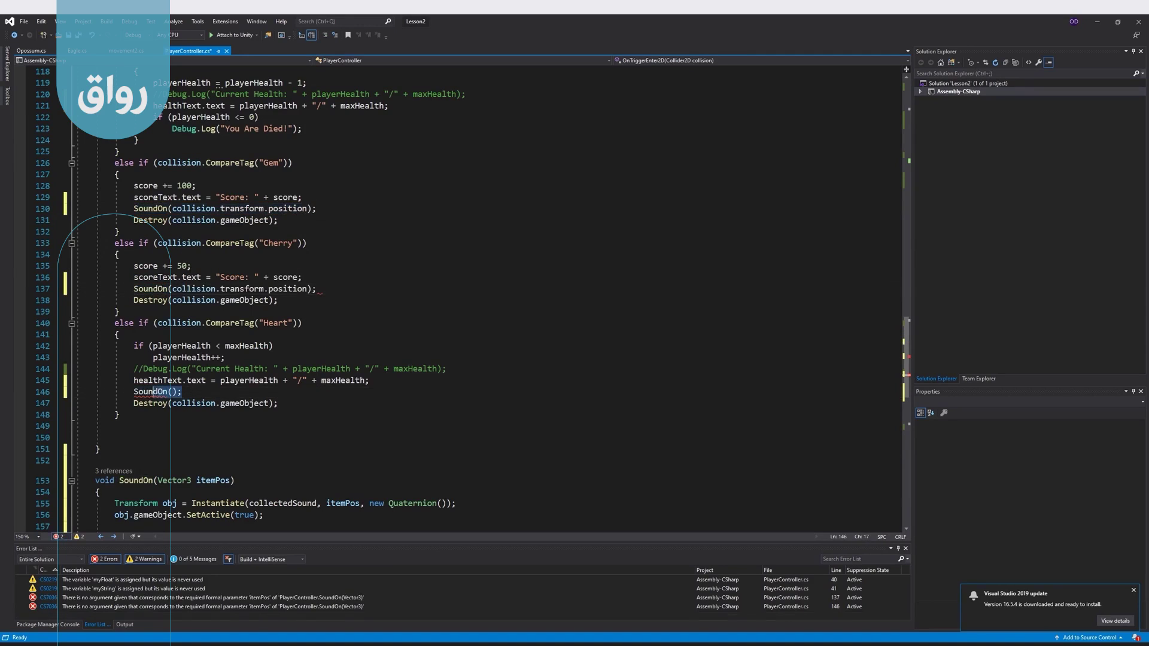
pyautogui.write('SoundOn(collision.transform.position);')
pyautogui.press('Down')
pyautogui.press('Down')
pyautogui.press('Down')
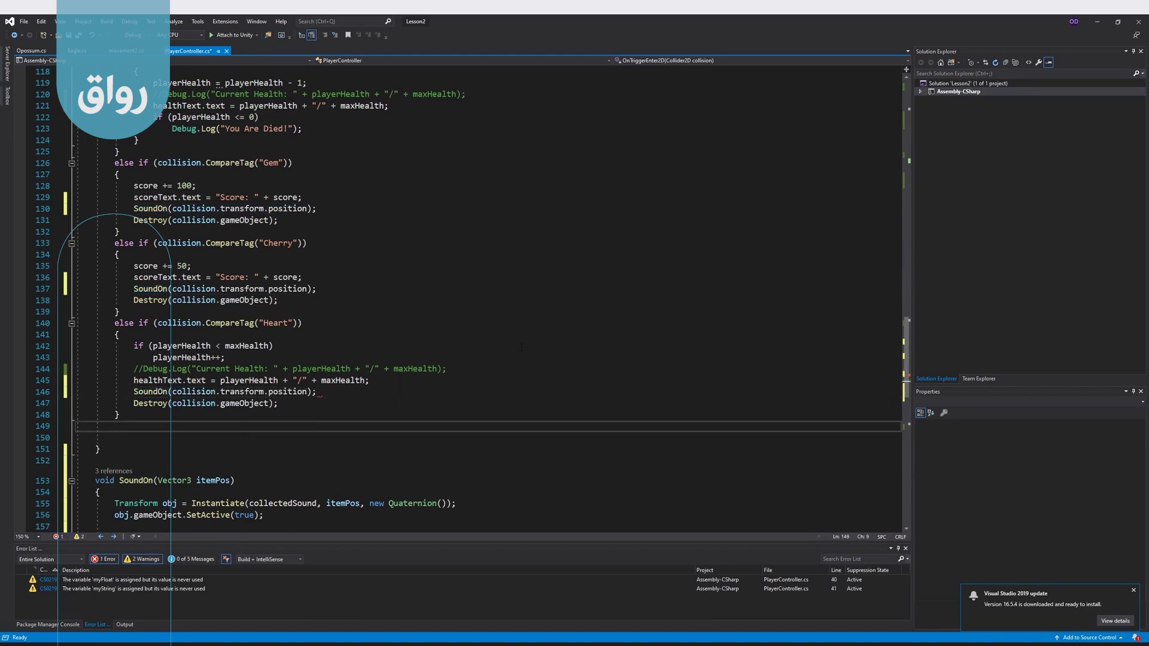
pyautogui.scroll(-2, 521, 347)
pyautogui.click(79, 36)
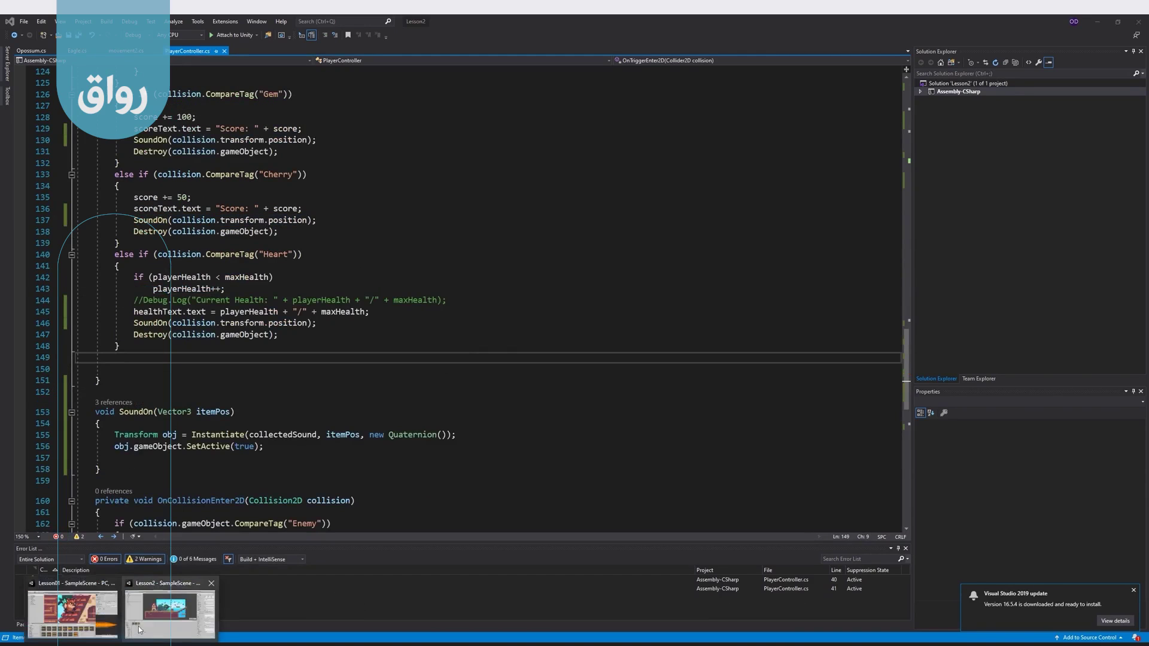
# - Start Play mode with Ctrl+P and run and jump the fox to collect items up to Score 800
pyautogui.click(139, 629)
pyautogui.hotkey('ctrl', 'p')
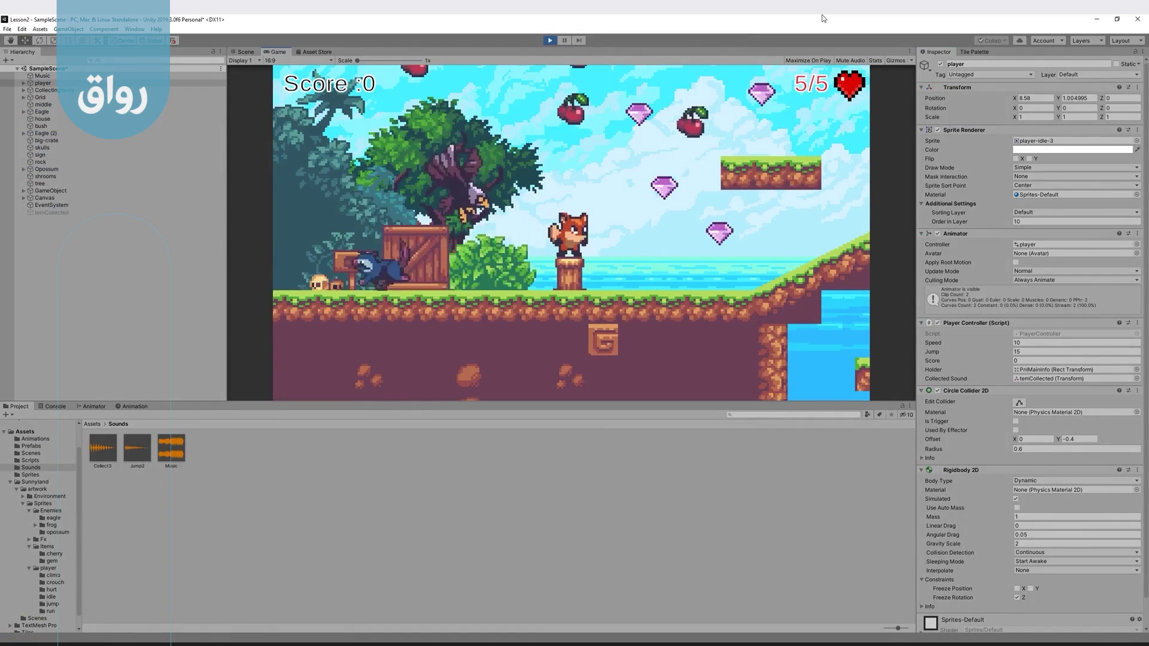
pyautogui.press('space')
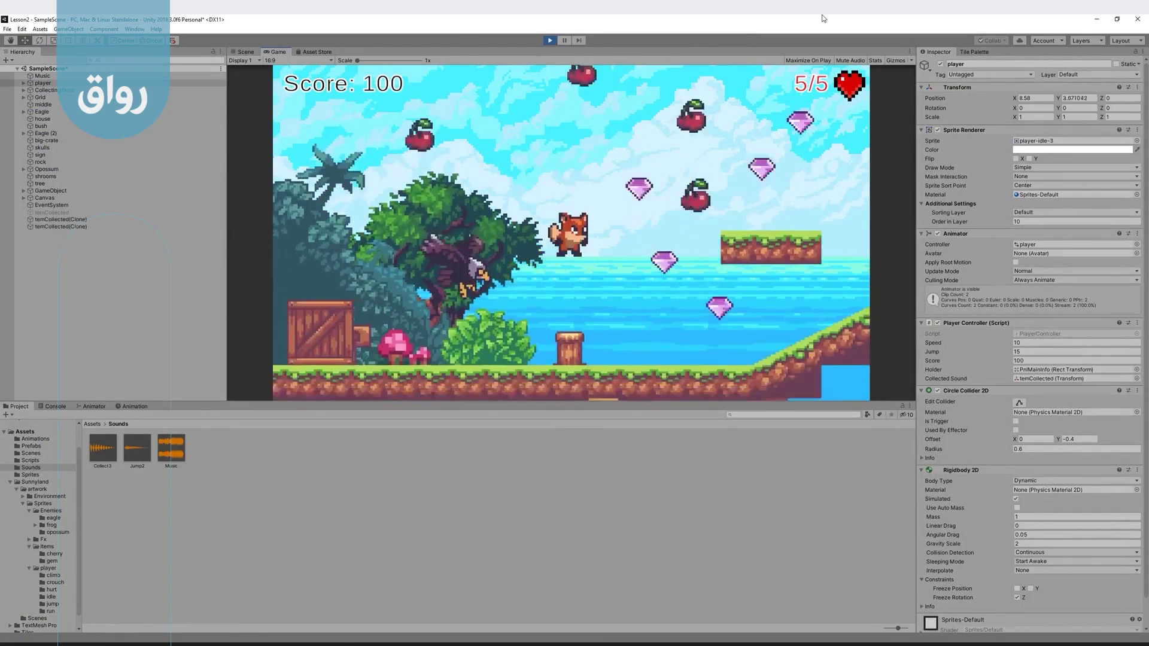
pyautogui.press('Right')
pyautogui.press('space')
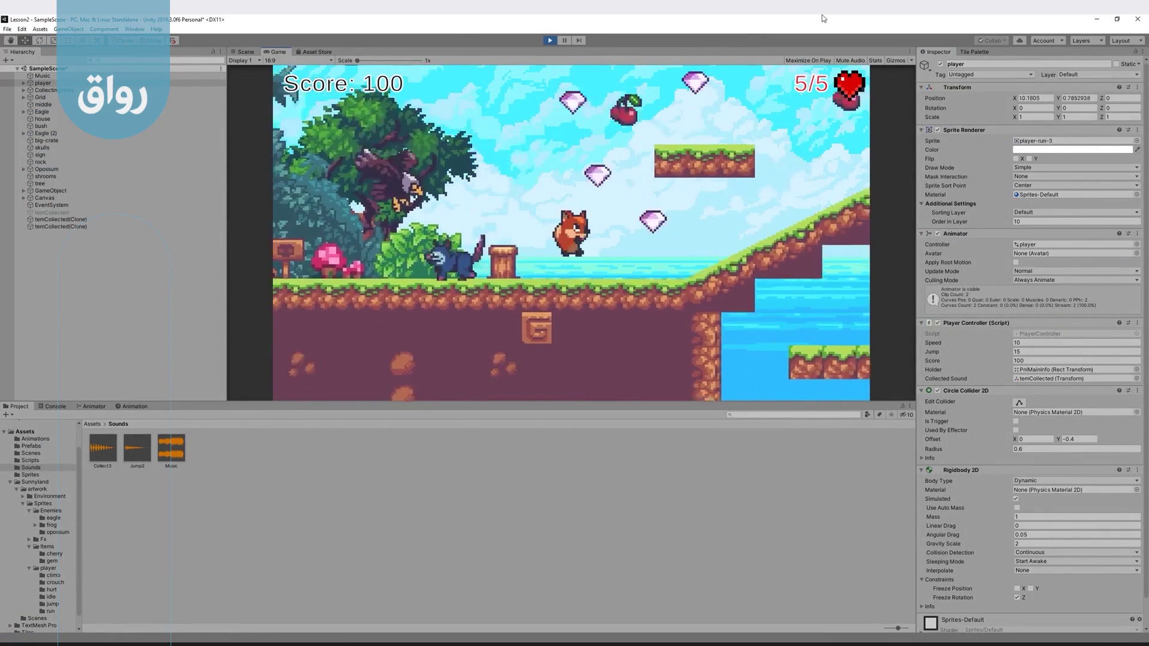
pyautogui.press('Right')
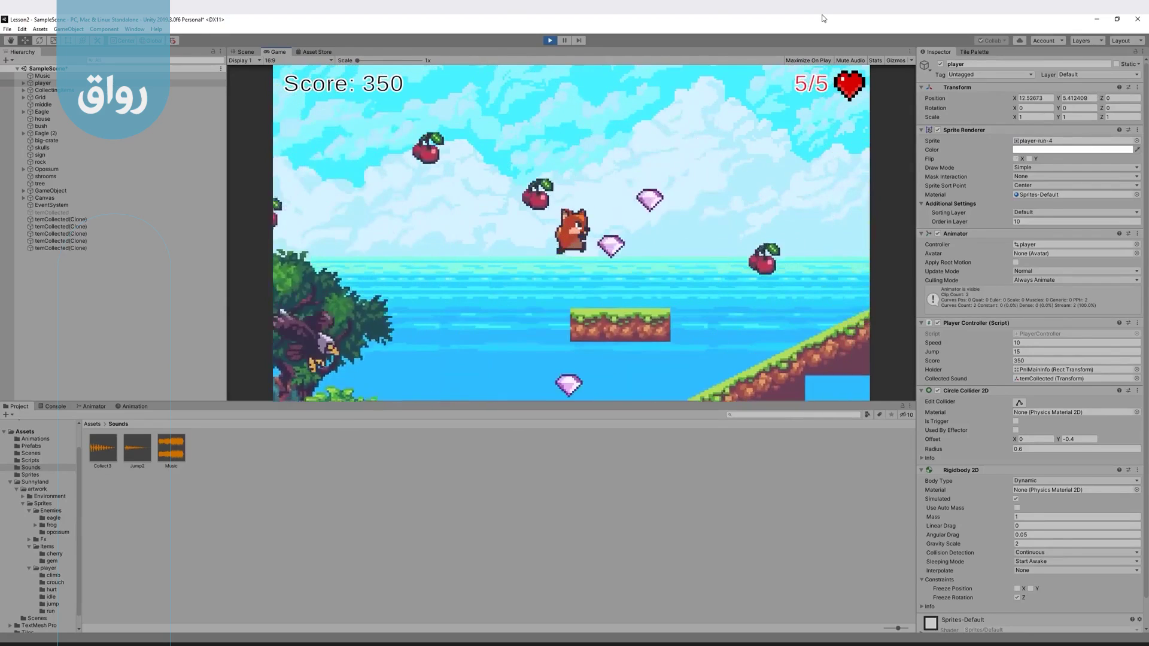
pyautogui.press('space')
pyautogui.press('Right')
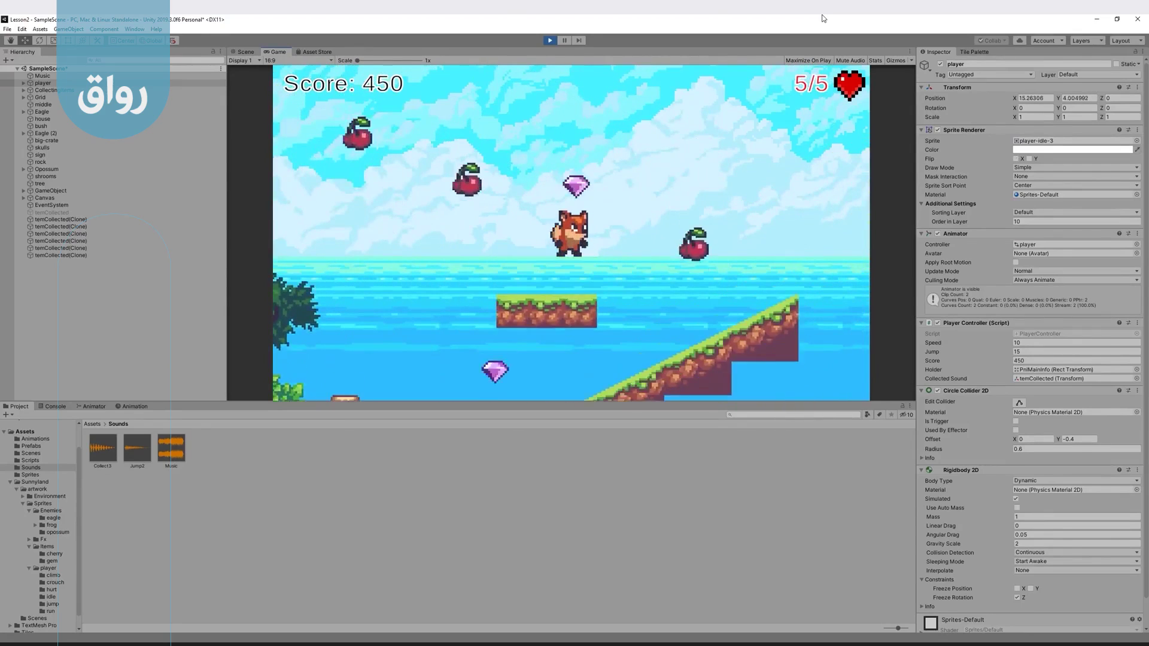
pyautogui.press('Left')
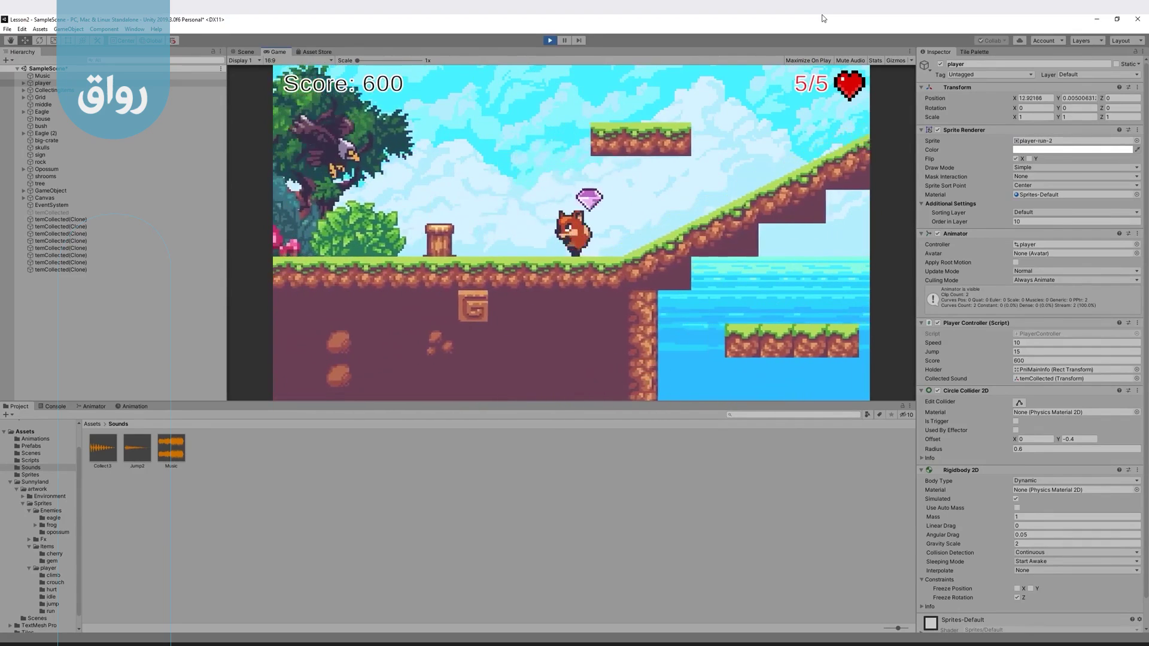
pyautogui.press('space')
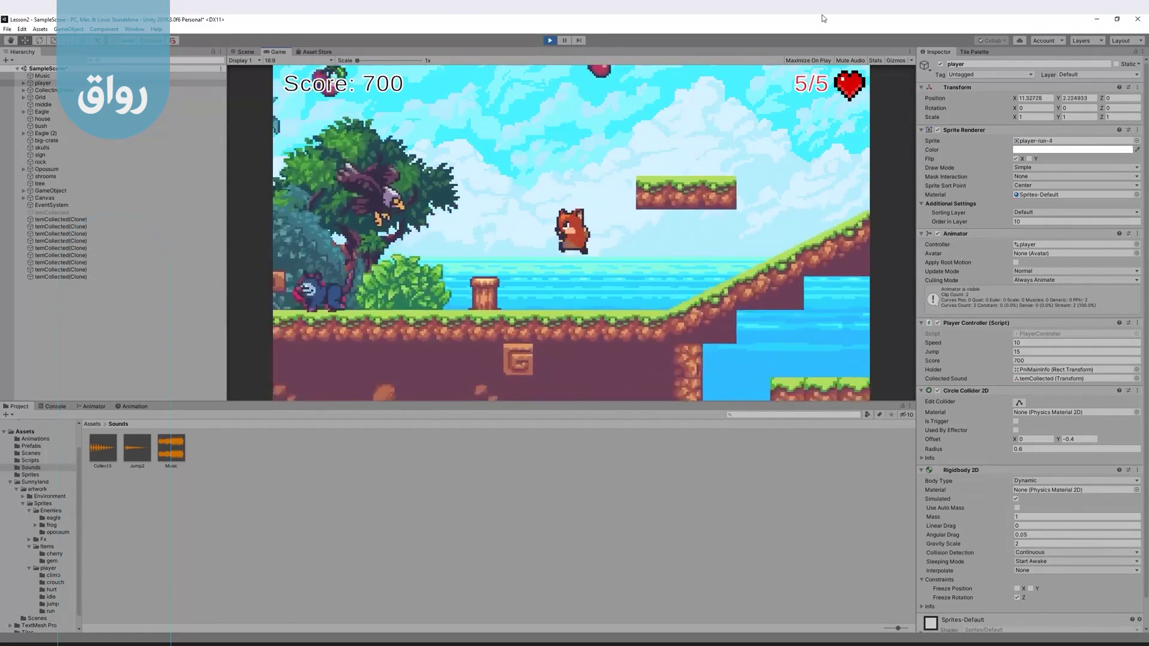
pyautogui.press('space')
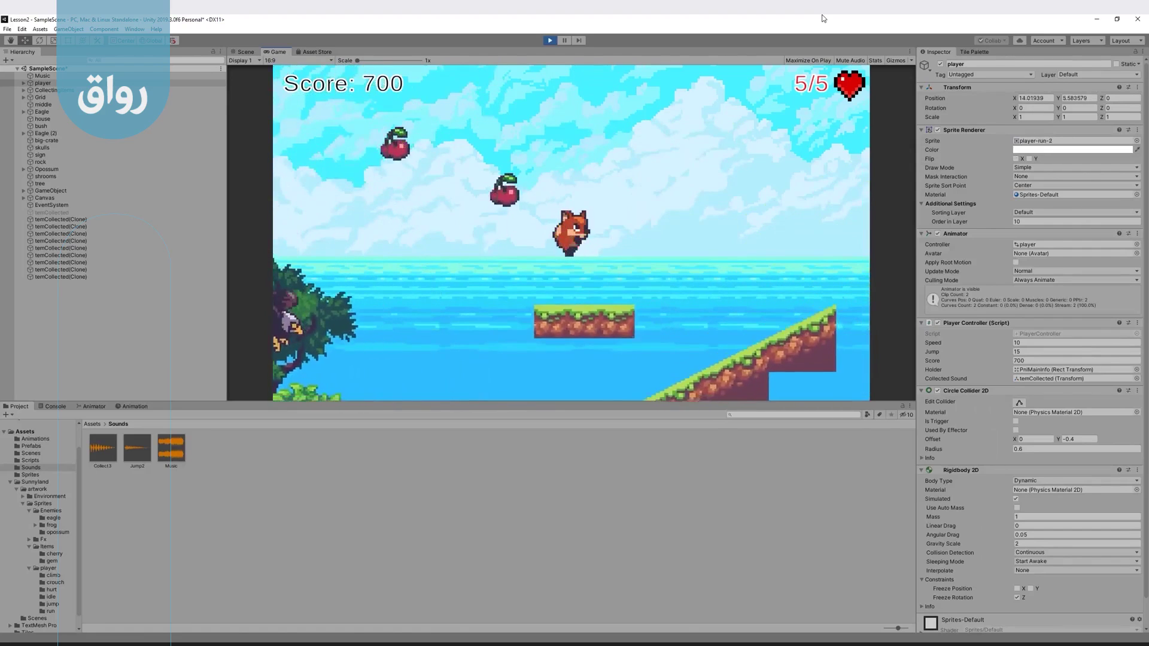
pyautogui.press('space')
pyautogui.press('Right')
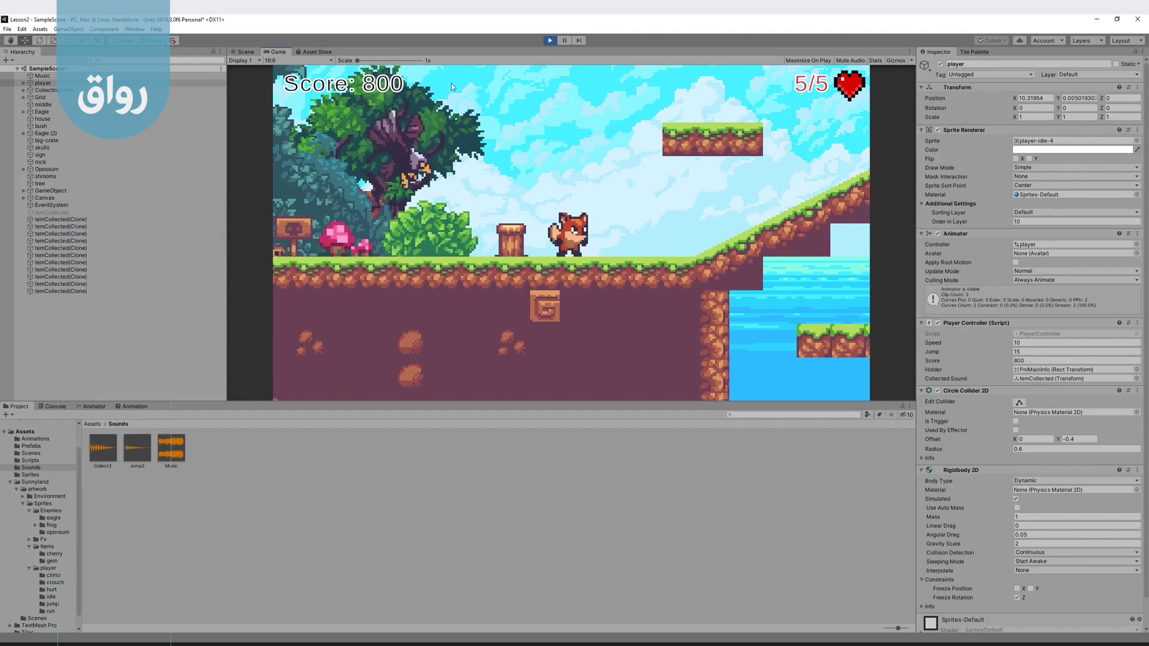
# - Stop the game, return to the script, and open a line below SetActive(true)
pyautogui.click(549, 40)
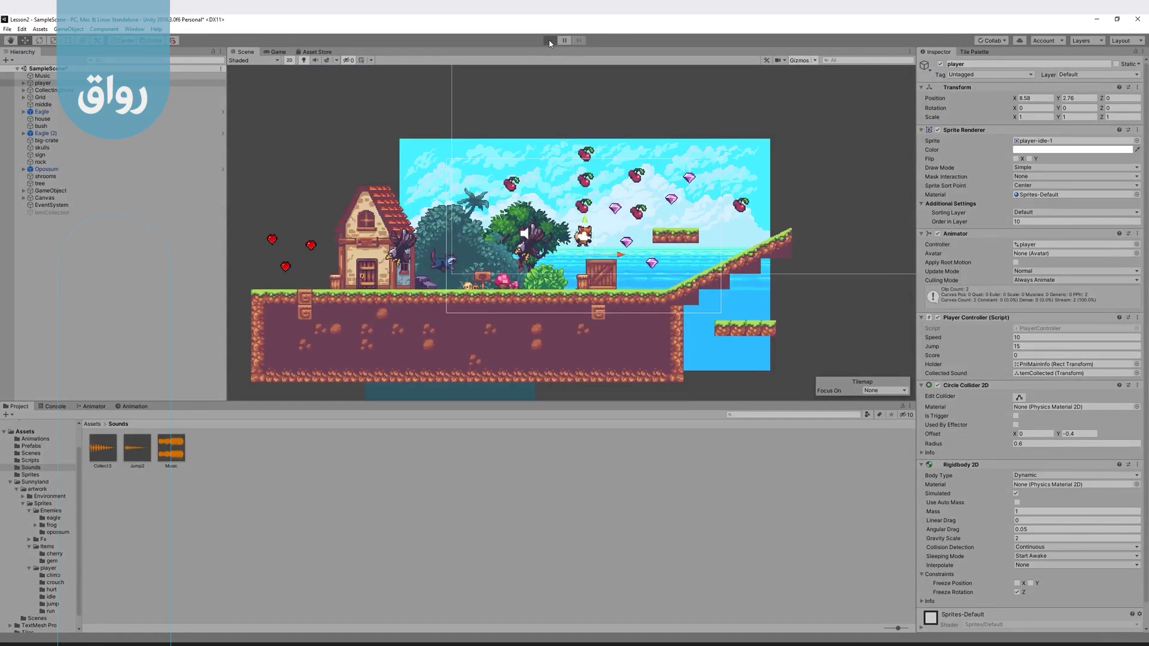
pyautogui.click(549, 41)
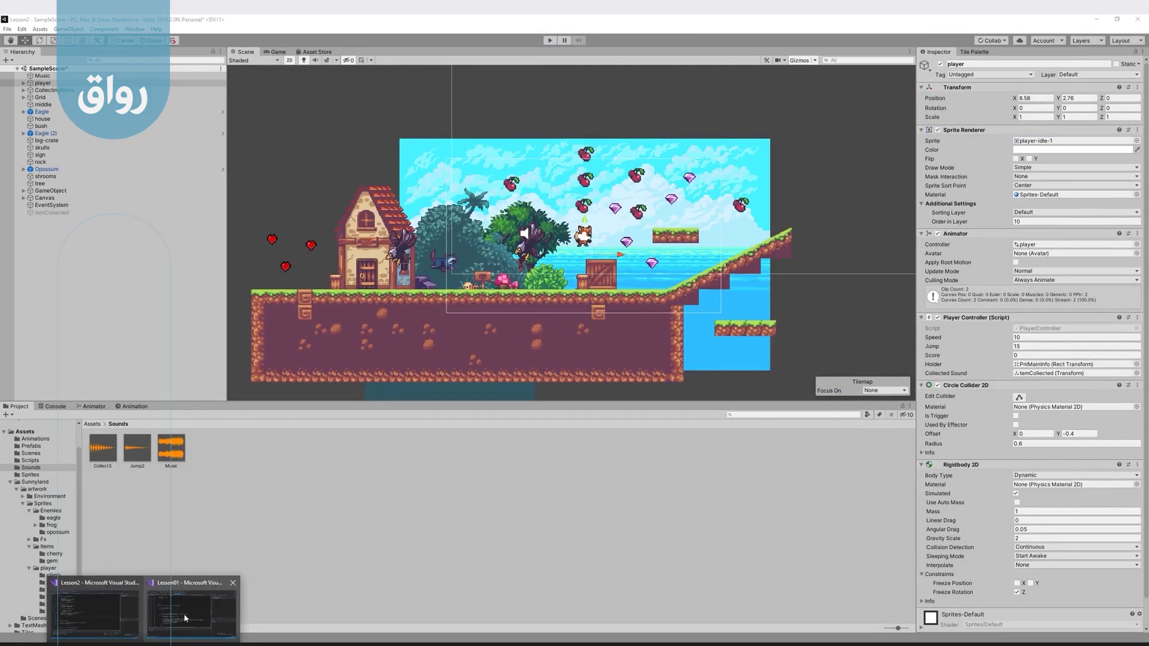
pyautogui.click(111, 605)
pyautogui.moveTo(440, 361); pyautogui.dragTo(187, 361)
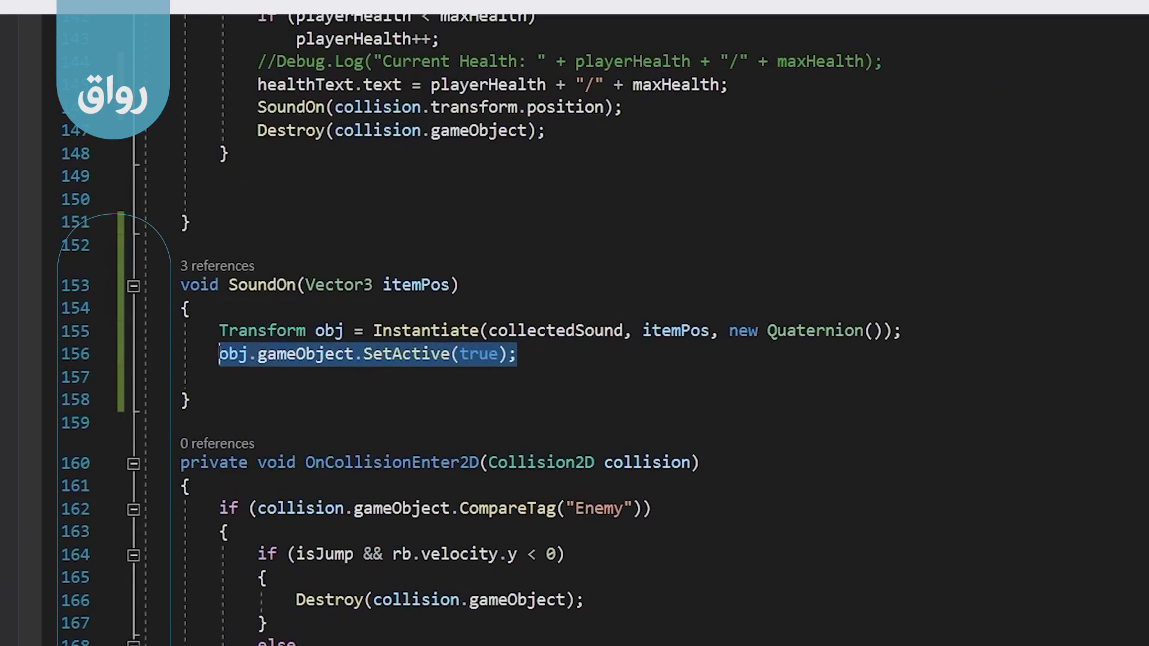
pyautogui.click(525, 367)
pyautogui.press('Return')
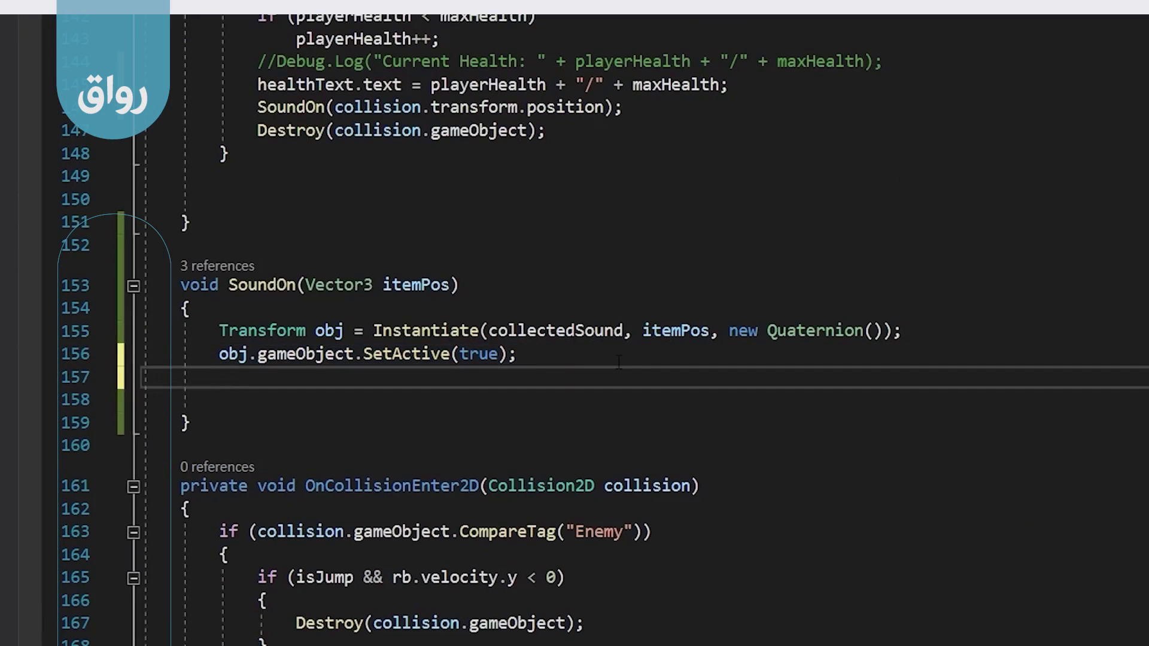
# - Type 'Destroy(obj,' on line 157 and check obj's declaration on line 155
pyautogui.write('dest')
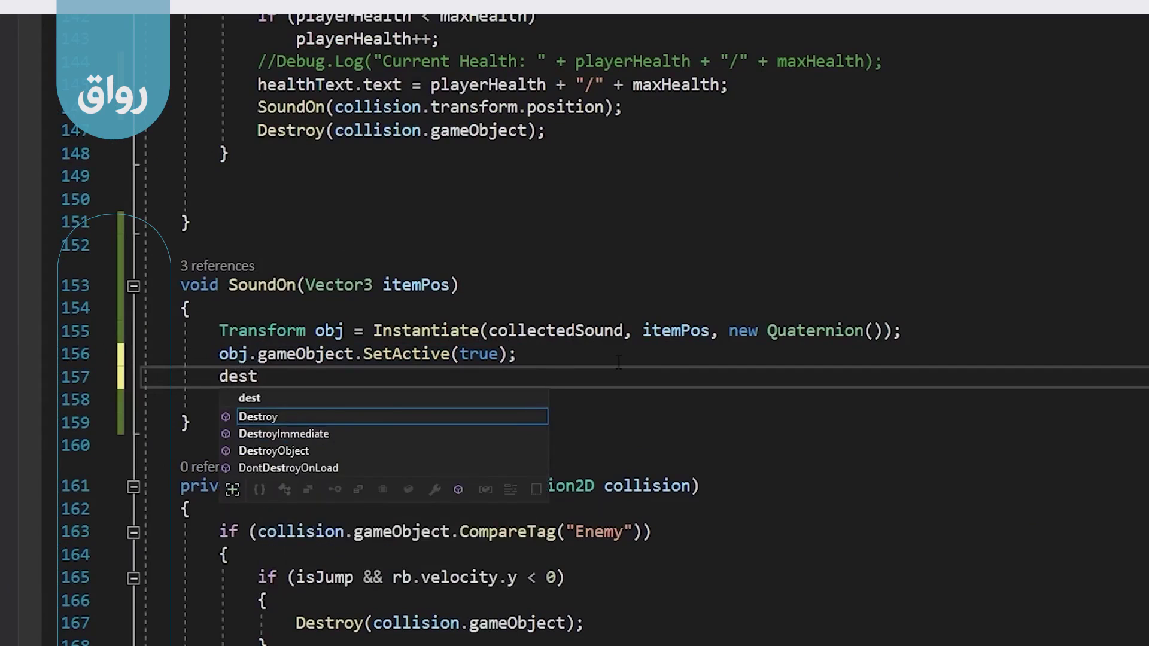
pyautogui.press('Tab')
pyautogui.write('(')
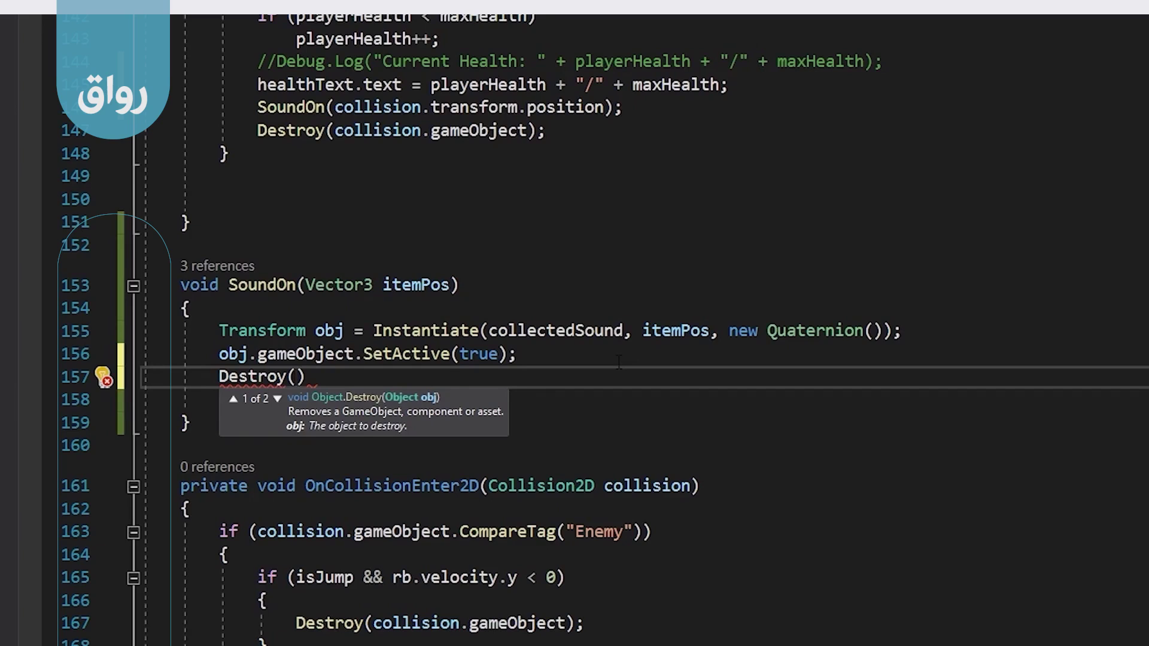
pyautogui.click(277, 398)
pyautogui.write('o')
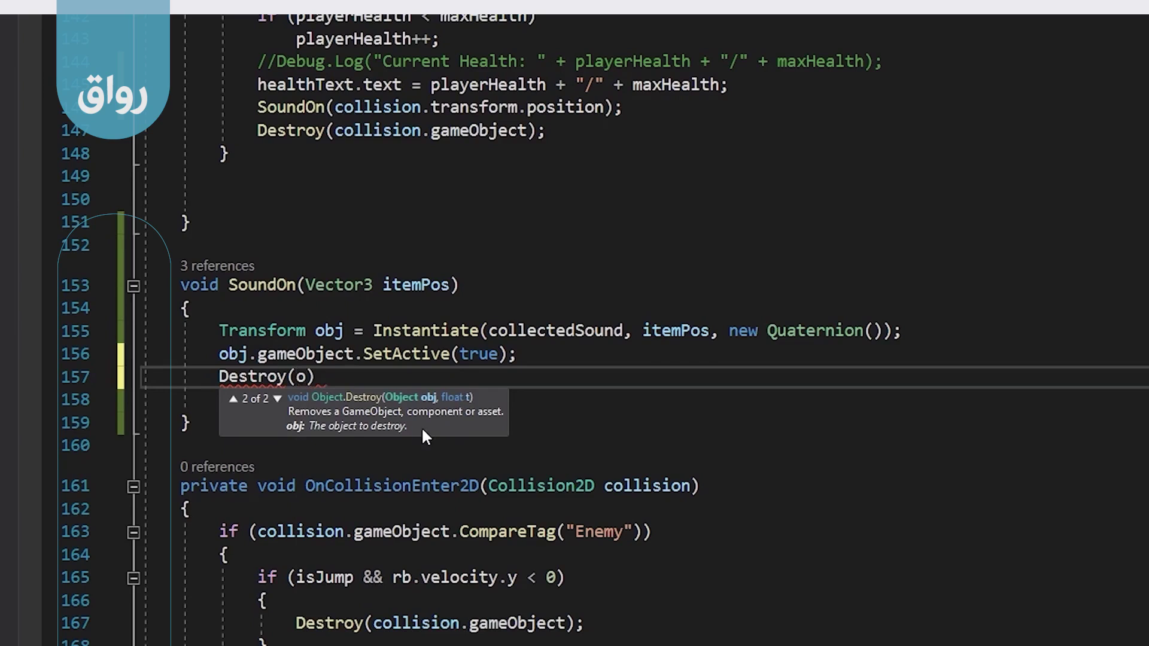
pyautogui.write('bj.')
pyautogui.press('BackSpace')
pyautogui.write(',')
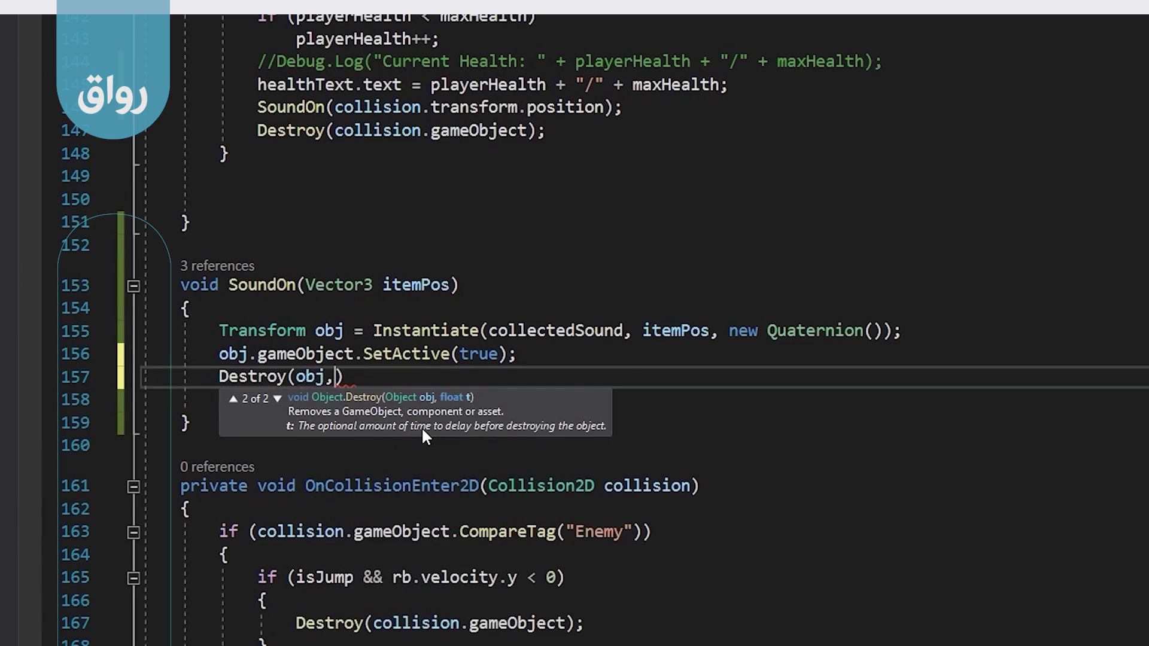
pyautogui.click(344, 308)
pyautogui.click(345, 330)
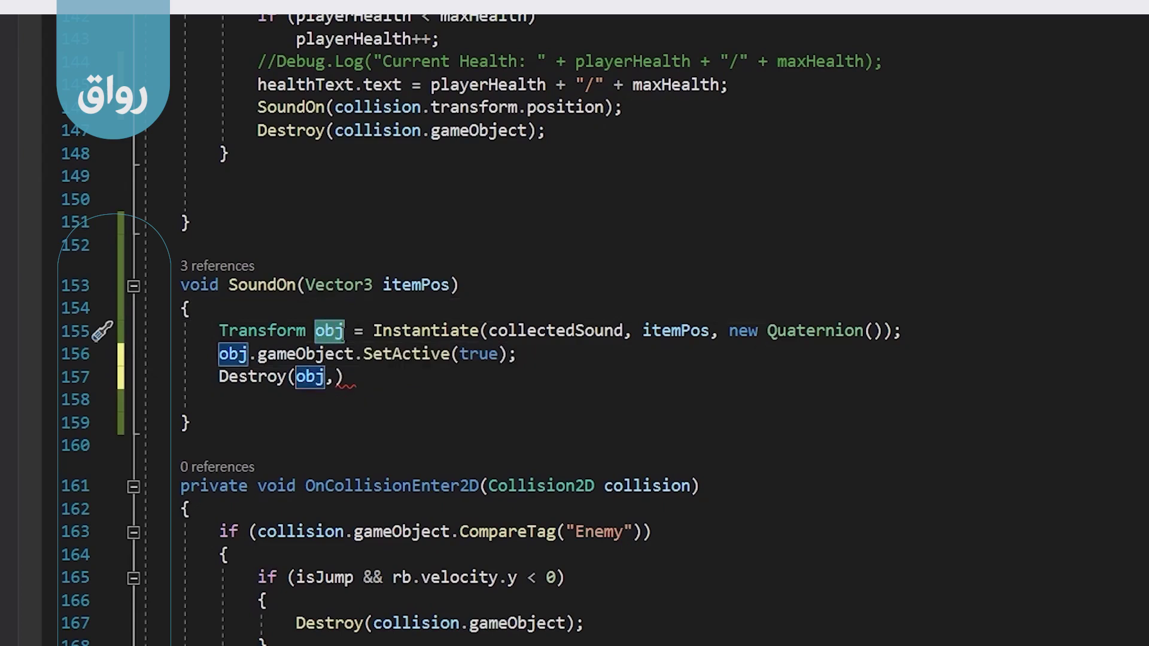
# - Add 'obj.GetComponent<AudioSource>().' as Destroy's delay argument
pyautogui.click(335, 376)
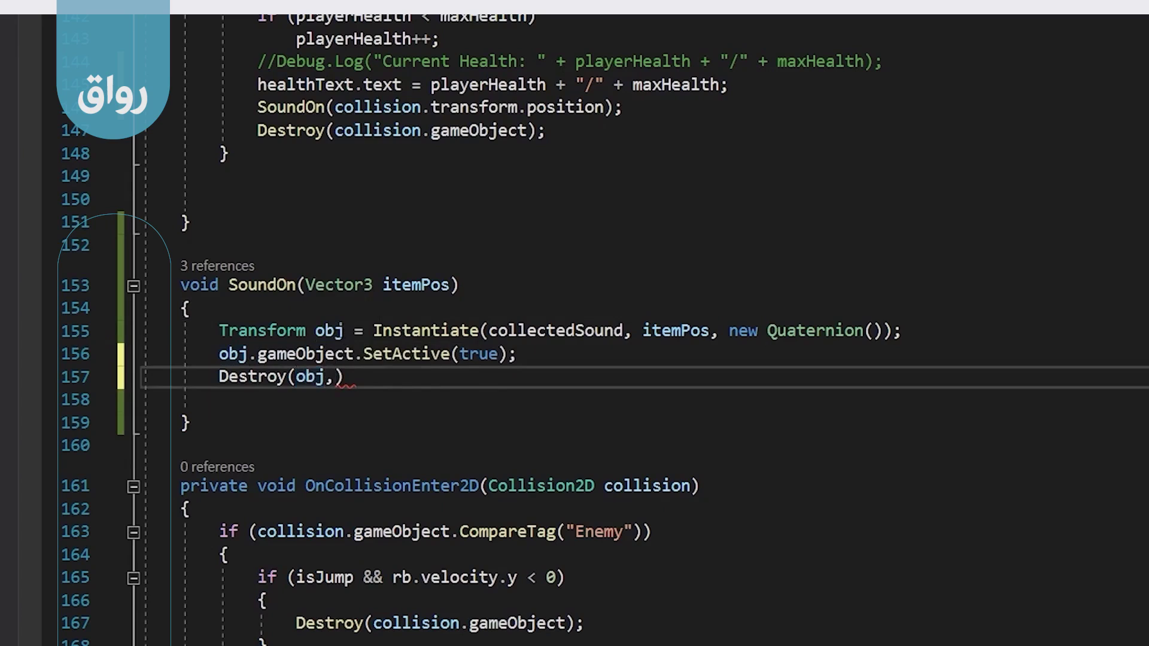
pyautogui.write('obj')
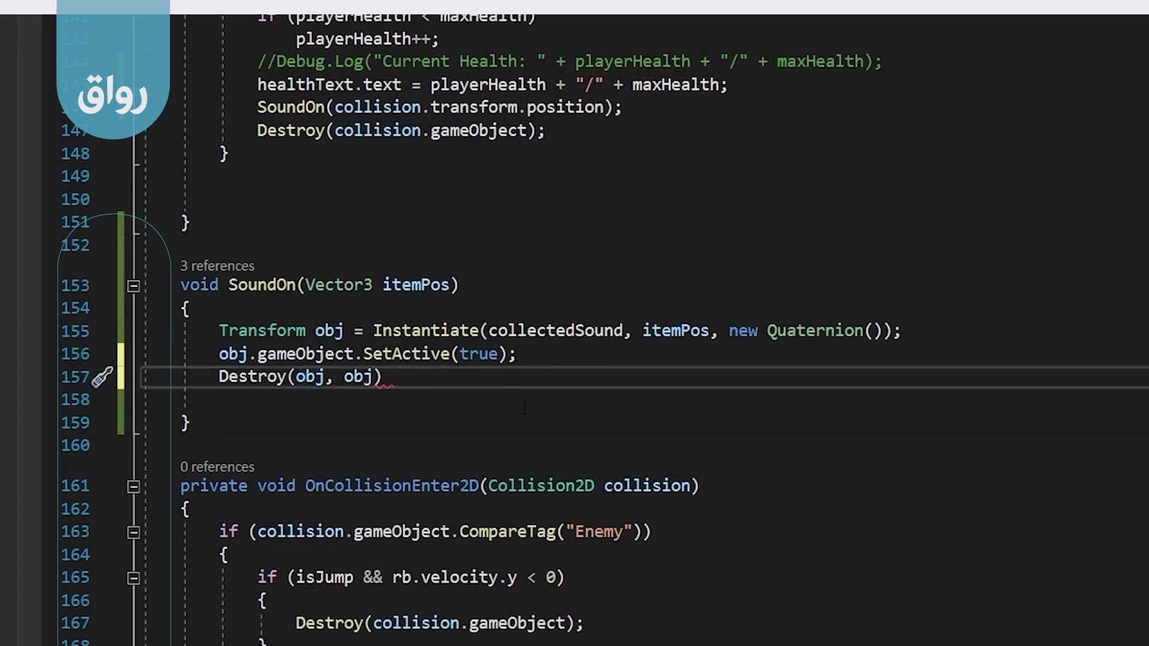
pyautogui.write('.get')
pyautogui.press('Down')
pyautogui.press('Down')
pyautogui.write('<')
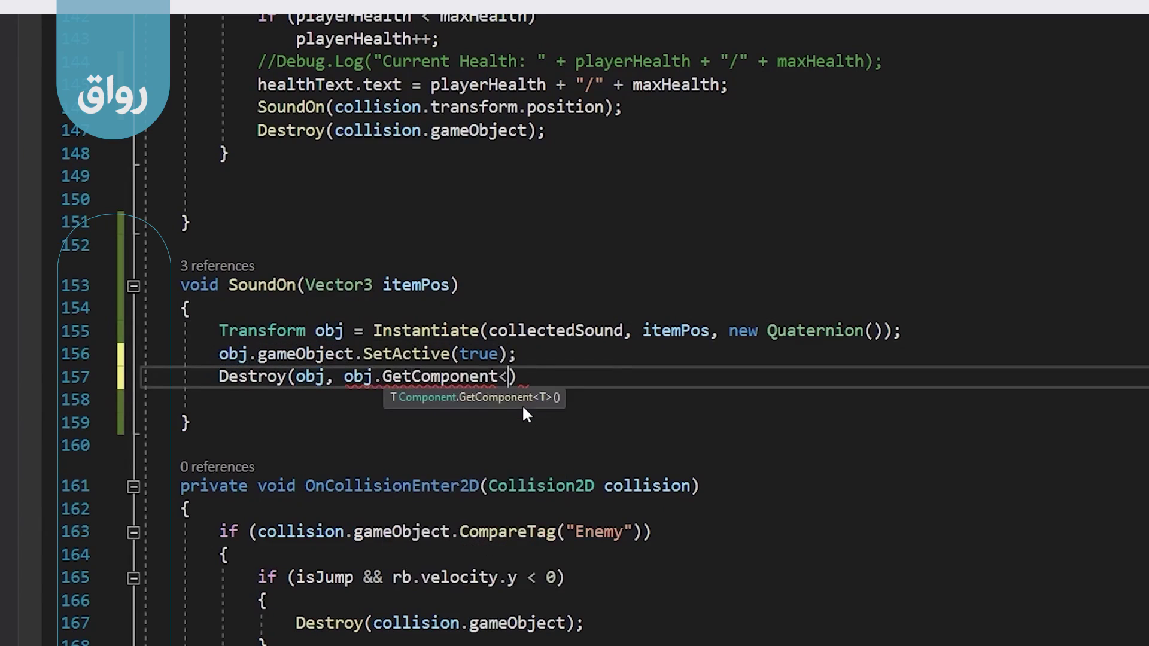
pyautogui.write('>')
pyautogui.write('audio')
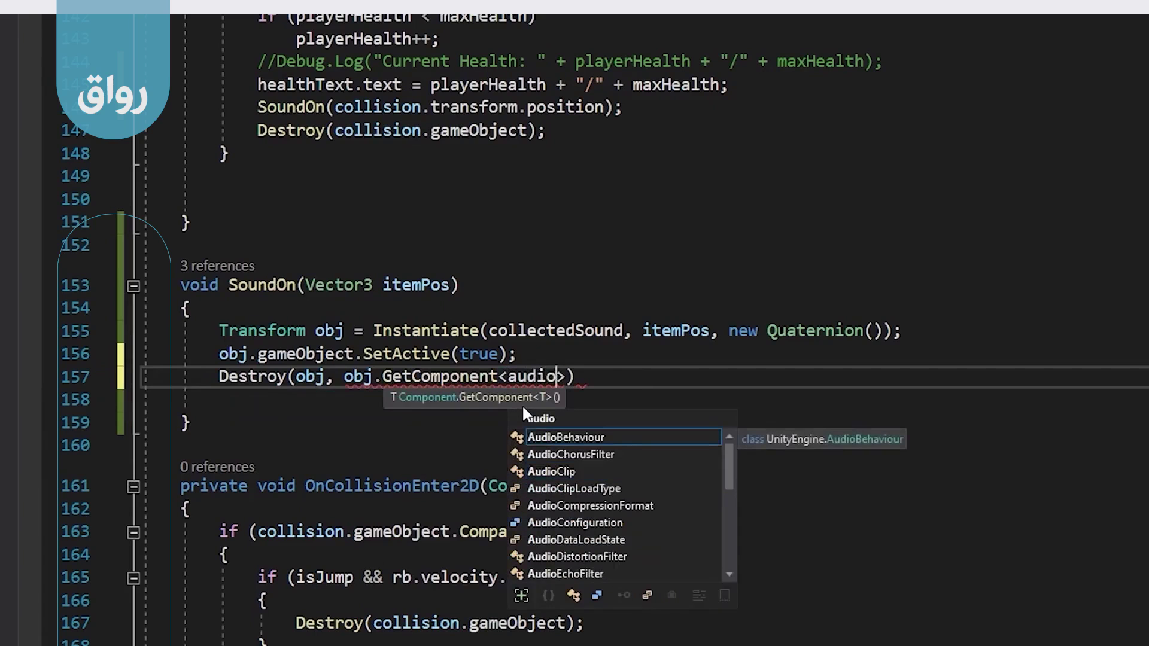
pyautogui.write('s')
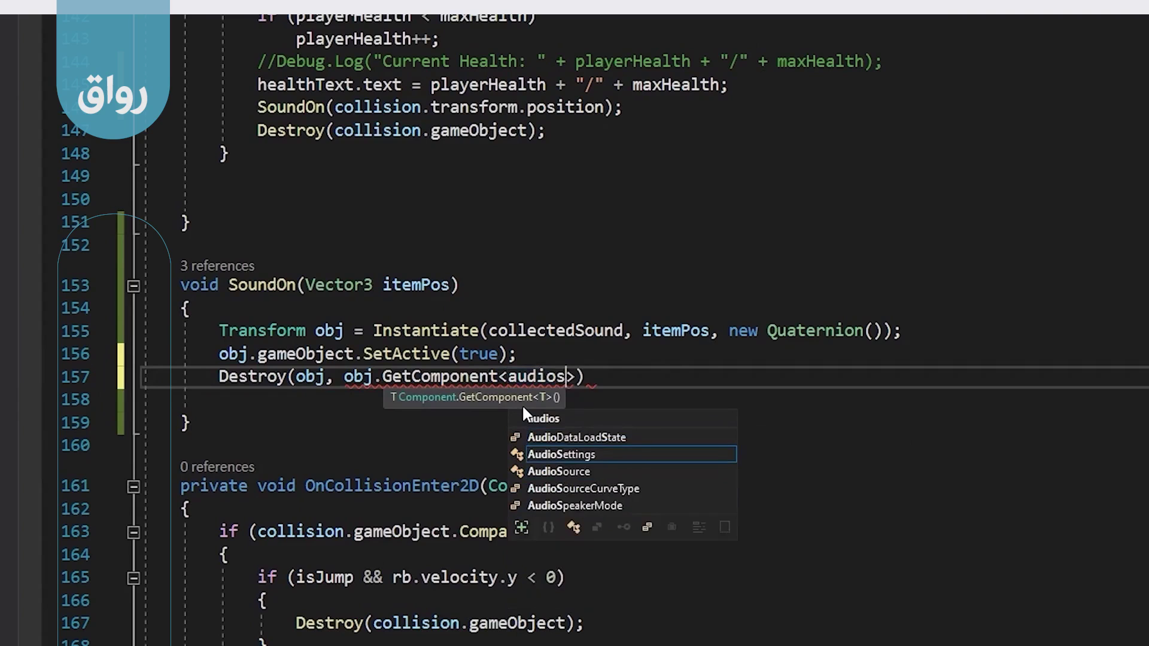
pyautogui.press('Down')
pyautogui.press('Tab')
pyautogui.press('Right')
pyautogui.write('().')
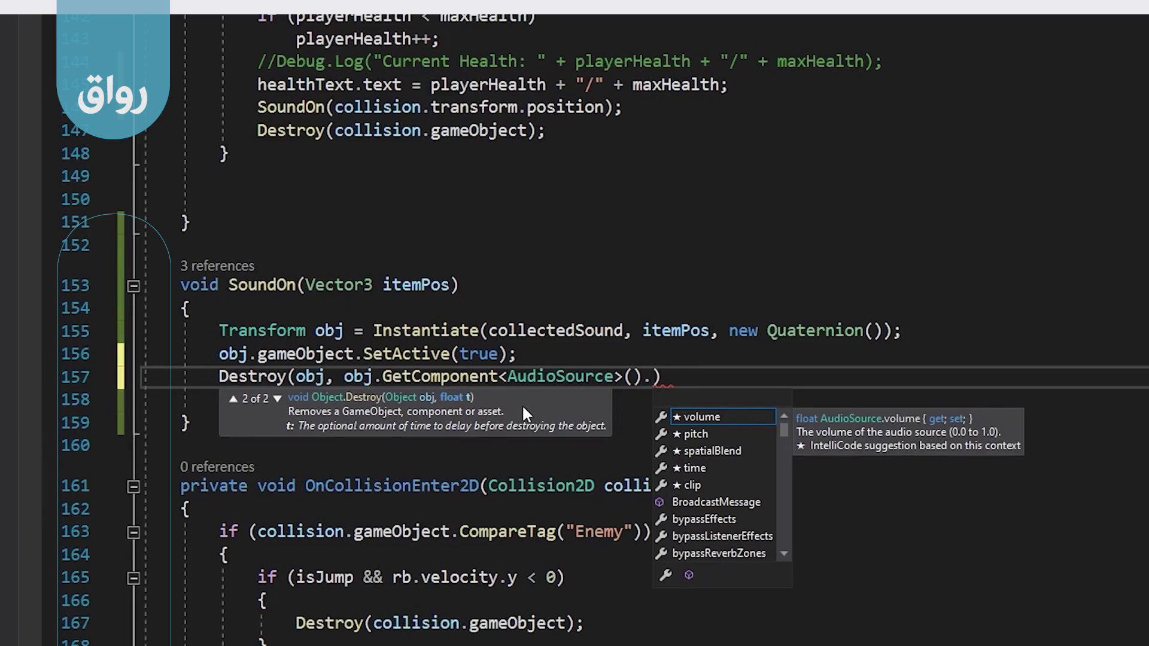
# - Finish the delay with '.clip.length' so the line reads Destroy(obj, ...clip.length);
pyautogui.write('s')
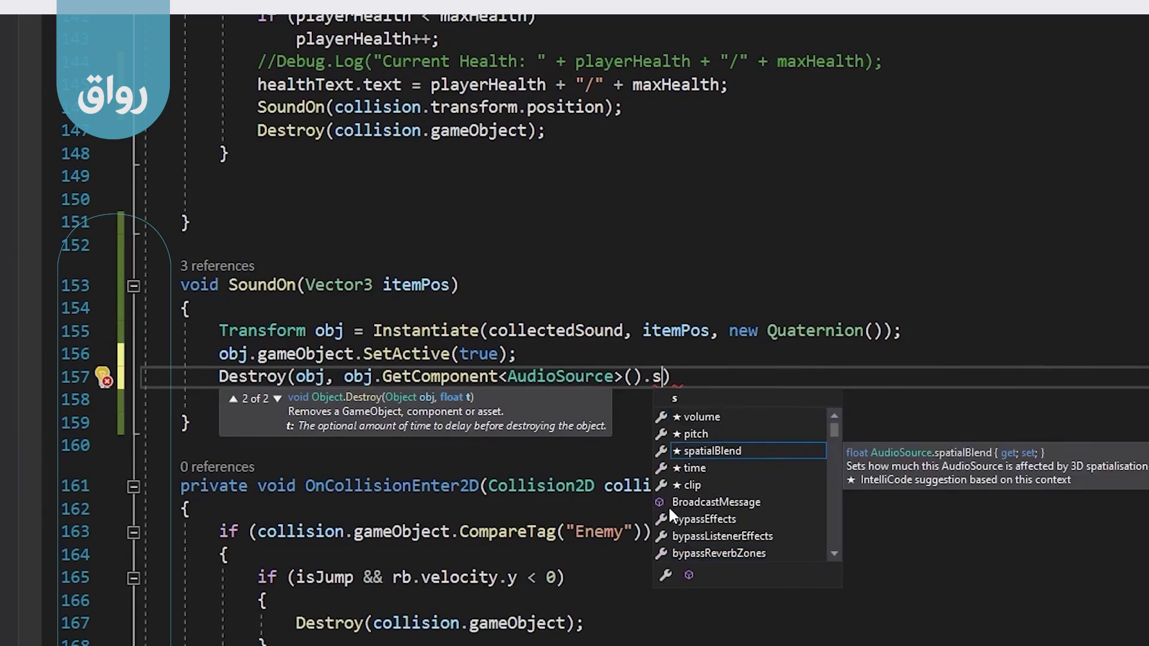
pyautogui.click(695, 484)
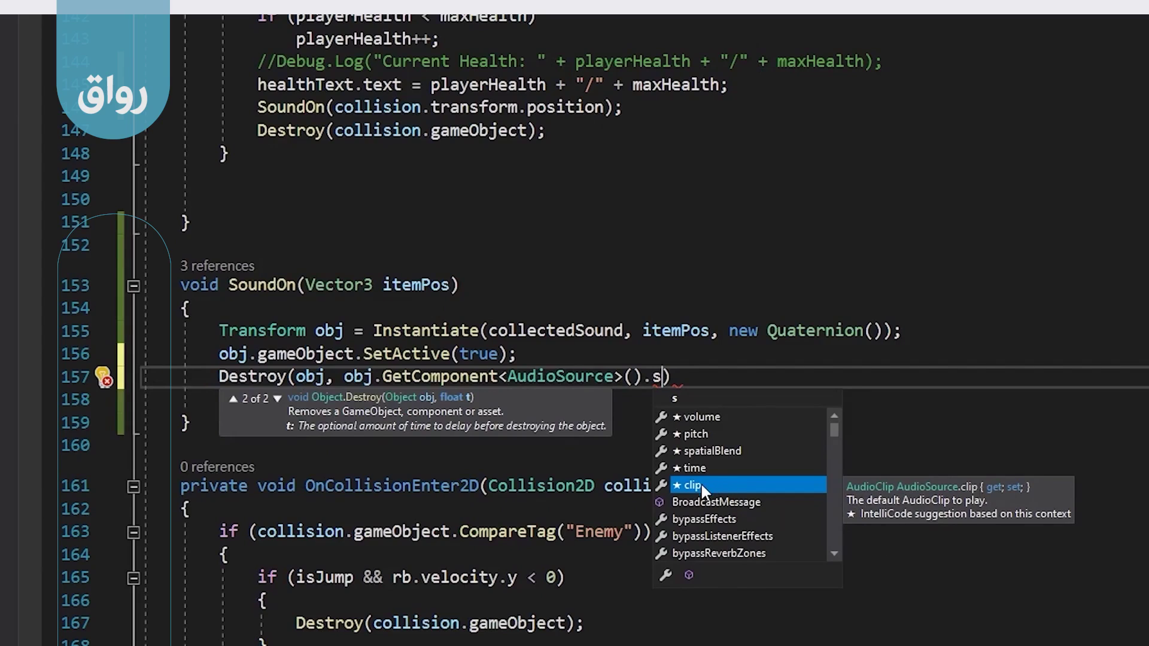
pyautogui.press('Tab')
pyautogui.hotkey('ctrl', 'shift', 'Left')
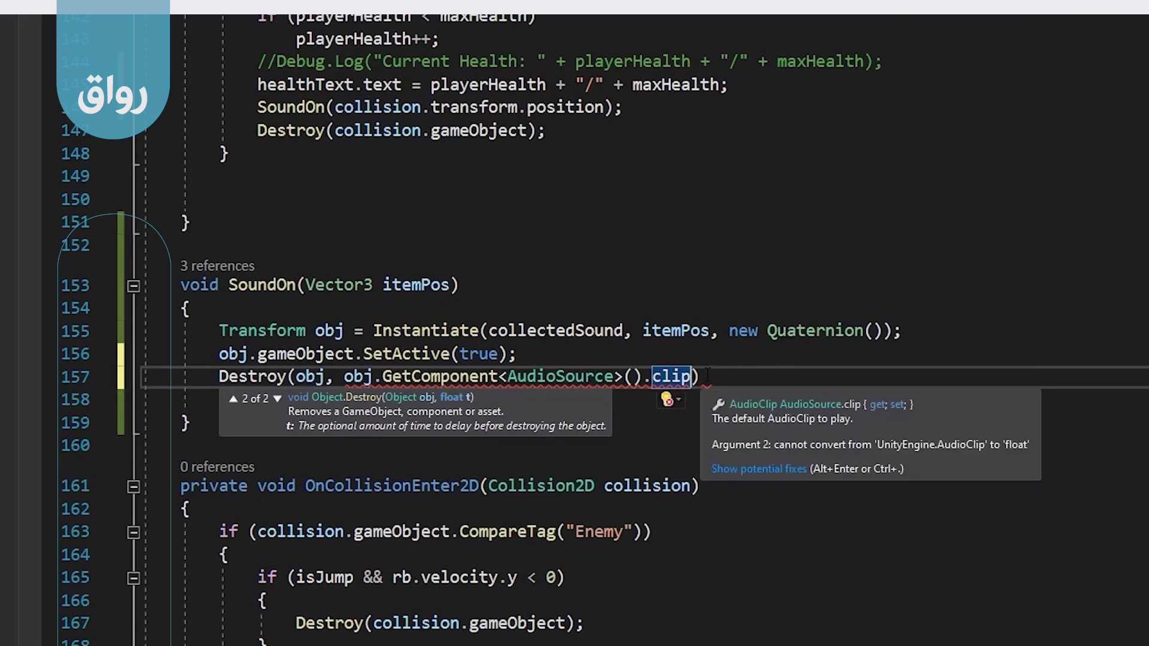
pyautogui.press('Right')
pyautogui.write('.le')
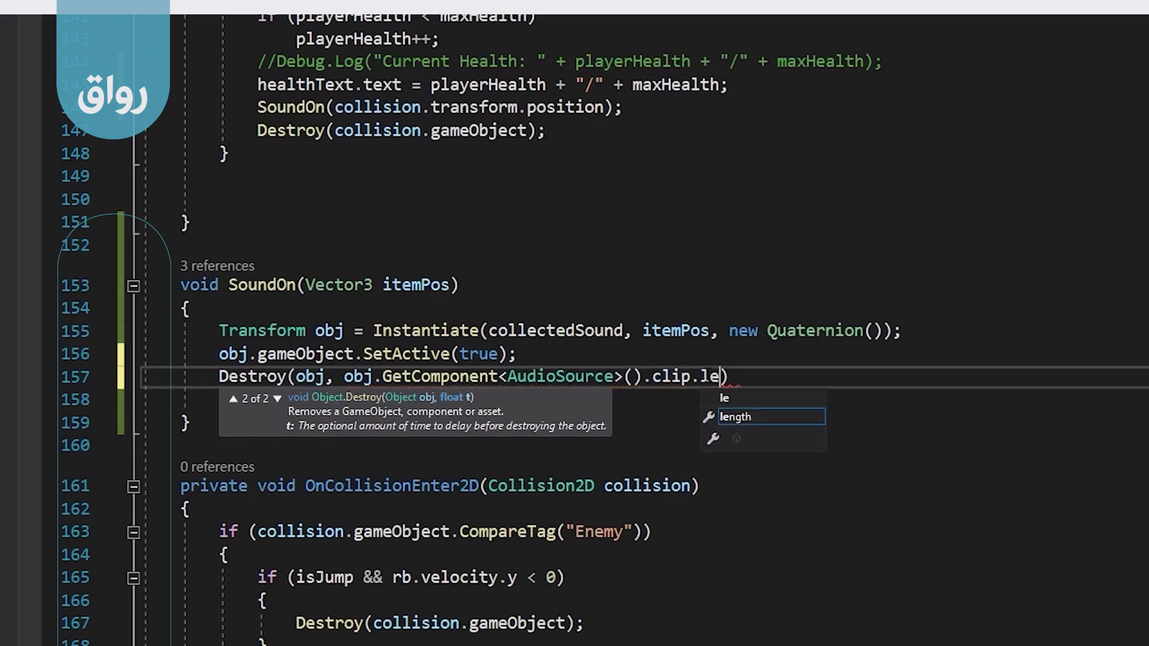
pyautogui.press('Tab')
pyautogui.doubleClick(704, 376)
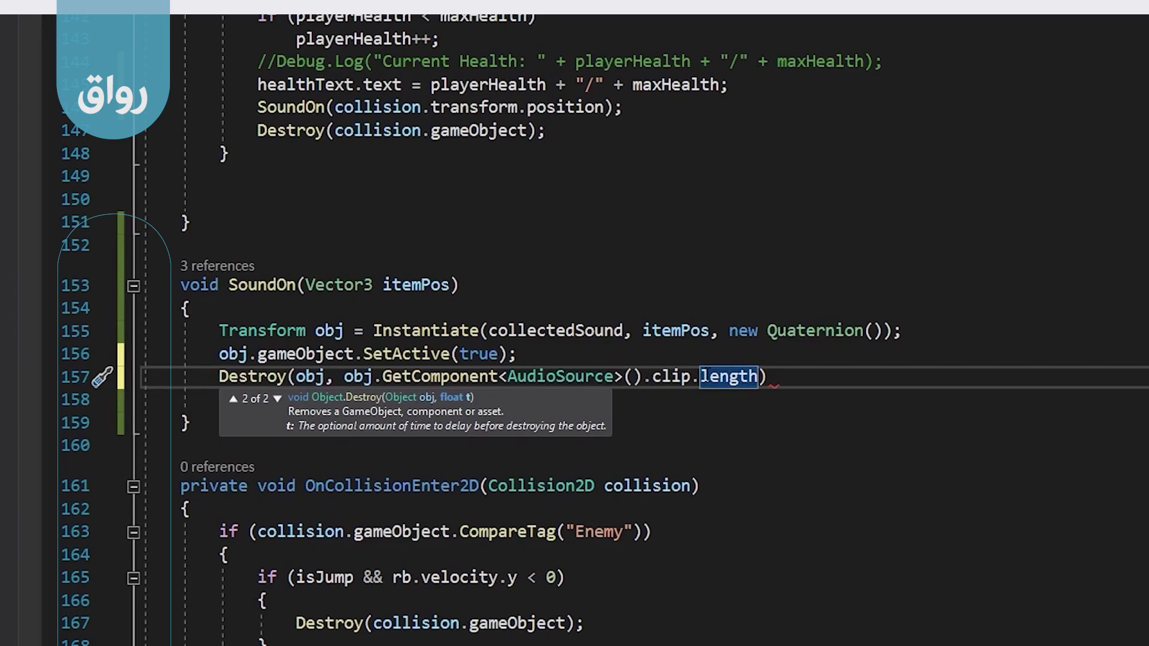
pyautogui.click(842, 382)
# - End the Destroy line with a semicolon and review its clip.length, AudioSource and Transform obj parts
pyautogui.write(';')
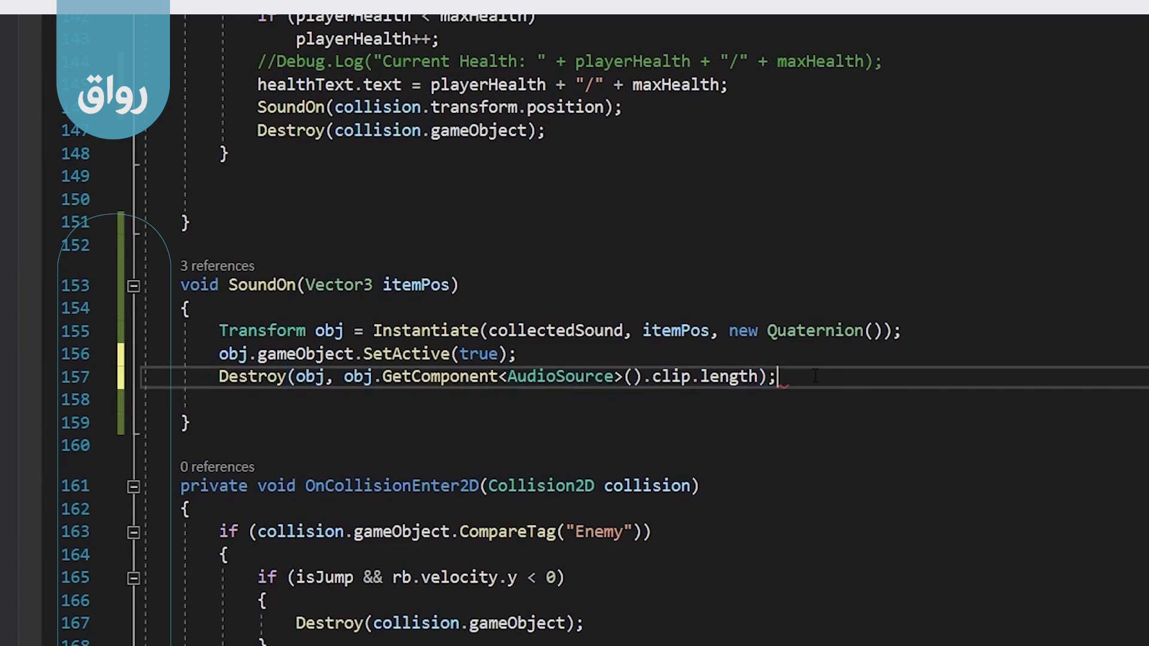
pyautogui.moveTo(635, 377); pyautogui.dragTo(752, 377)
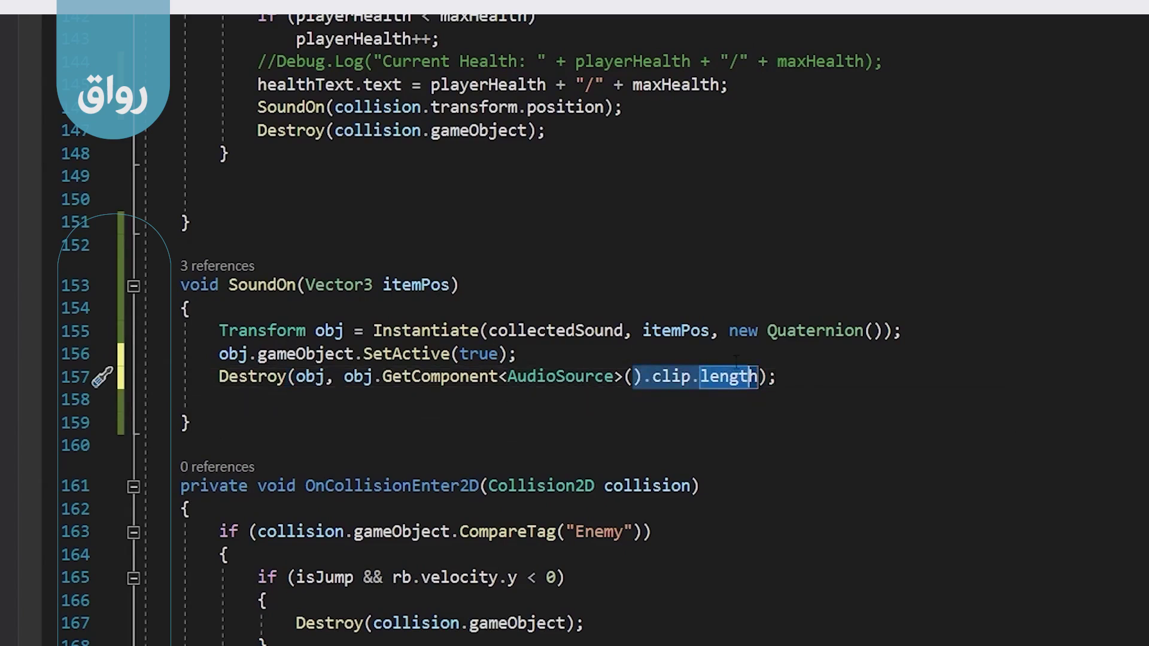
pyautogui.click(758, 377)
pyautogui.moveTo(757, 377); pyautogui.dragTo(652, 377)
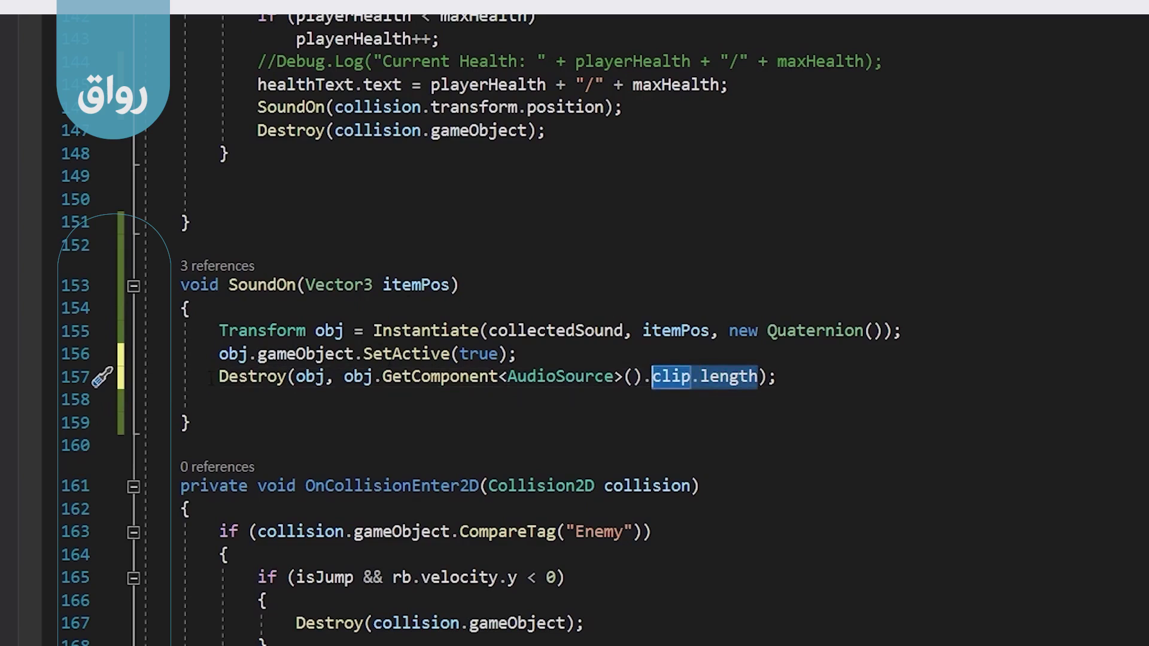
pyautogui.moveTo(210, 377); pyautogui.dragTo(550, 377)
pyautogui.click(560, 377)
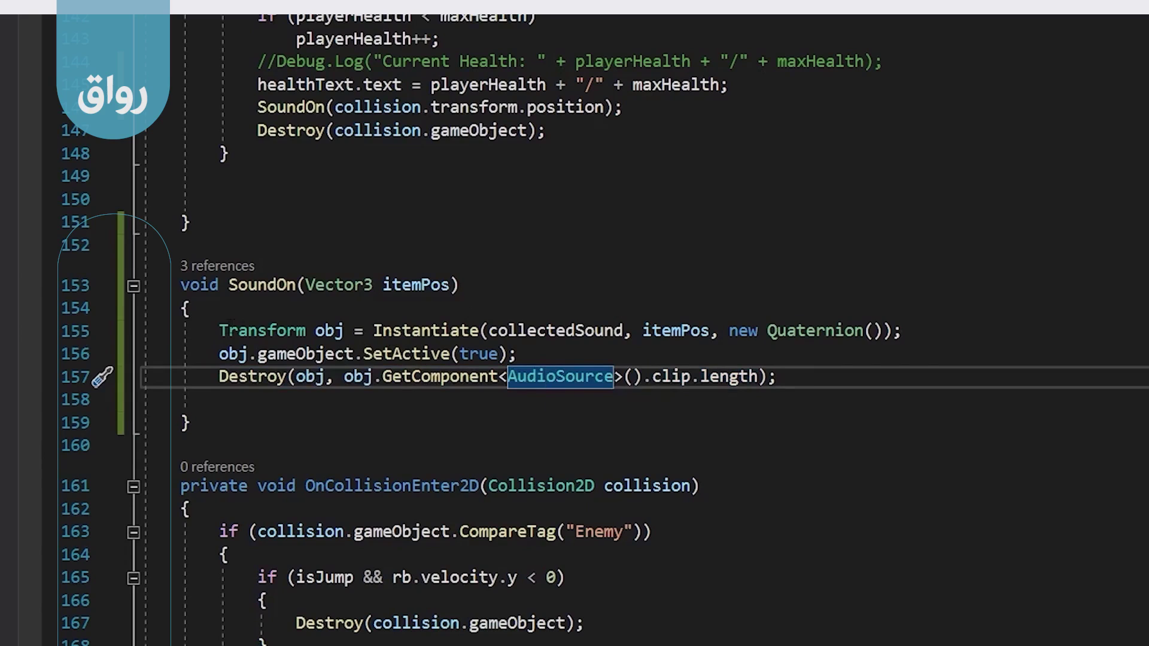
pyautogui.click(305, 330)
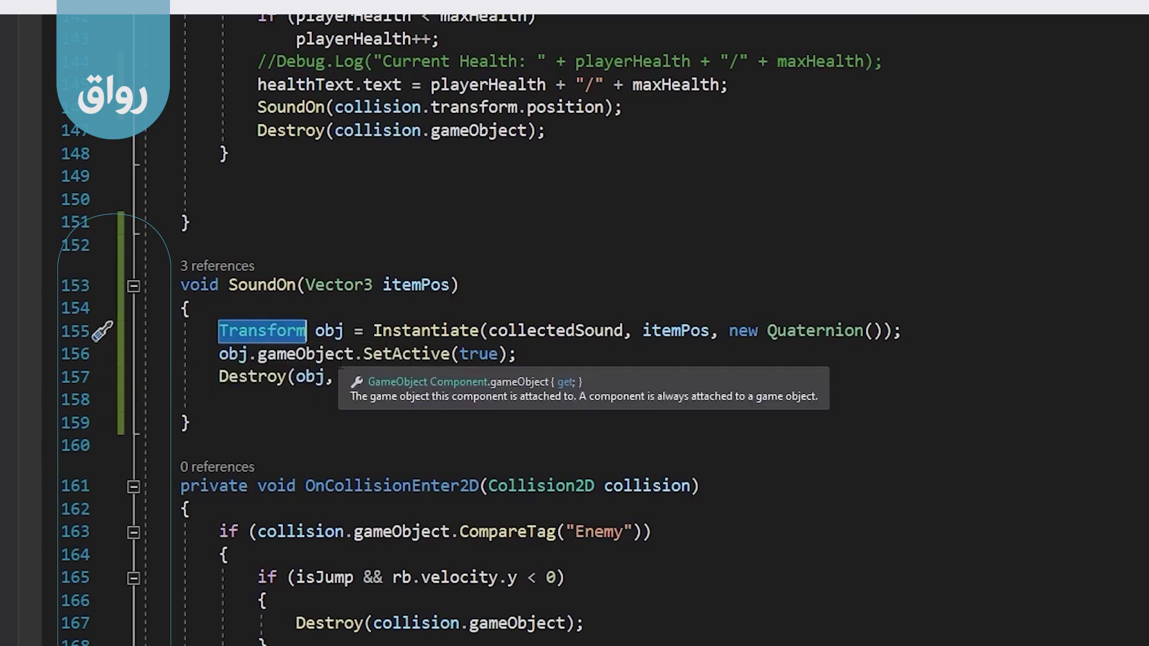
# - Append .gameObject to obj inside Destroy on line 157 and save the script
pyautogui.press('Down')
pyautogui.press('Down')
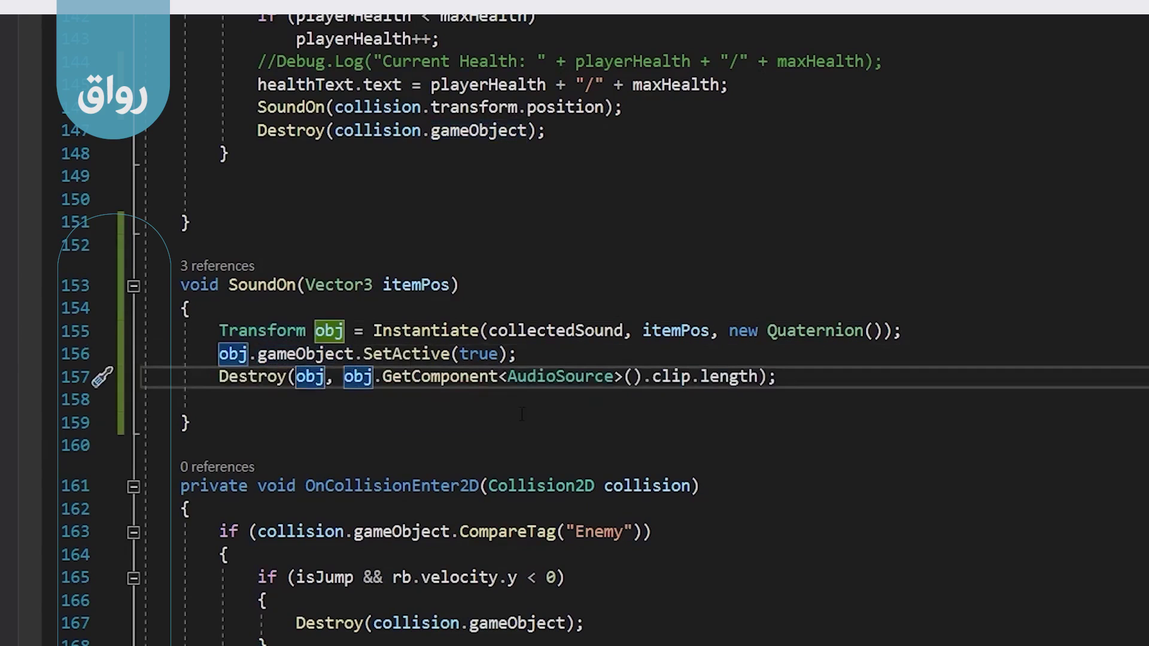
pyautogui.write('.')
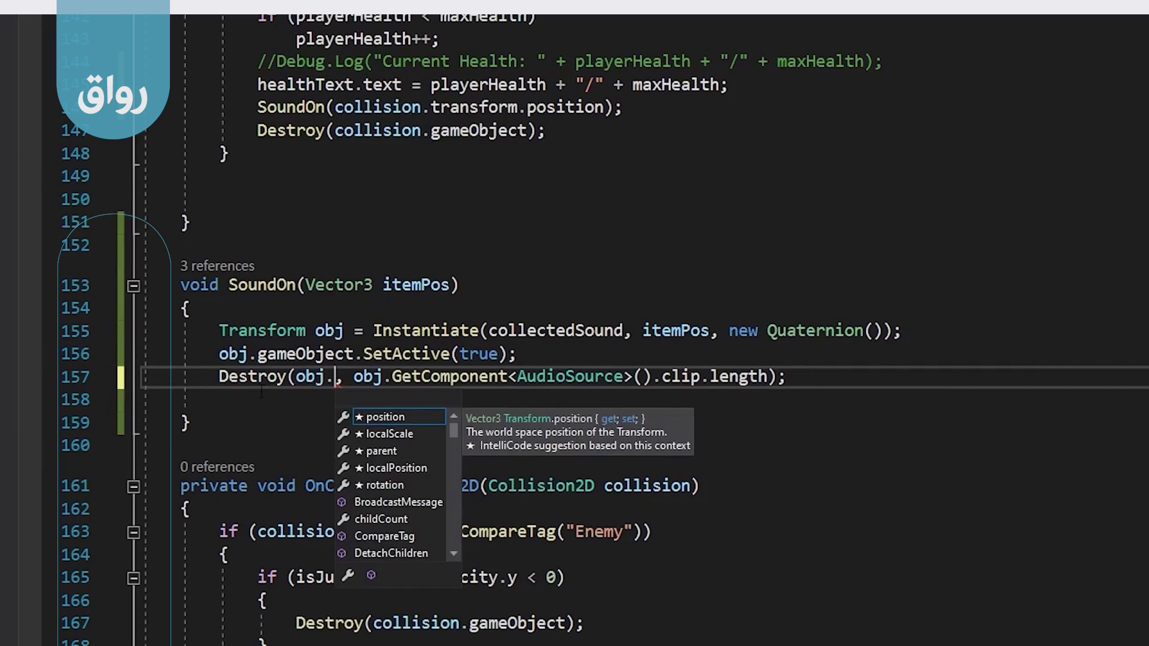
pyautogui.write('game')
pyautogui.press('Tab')
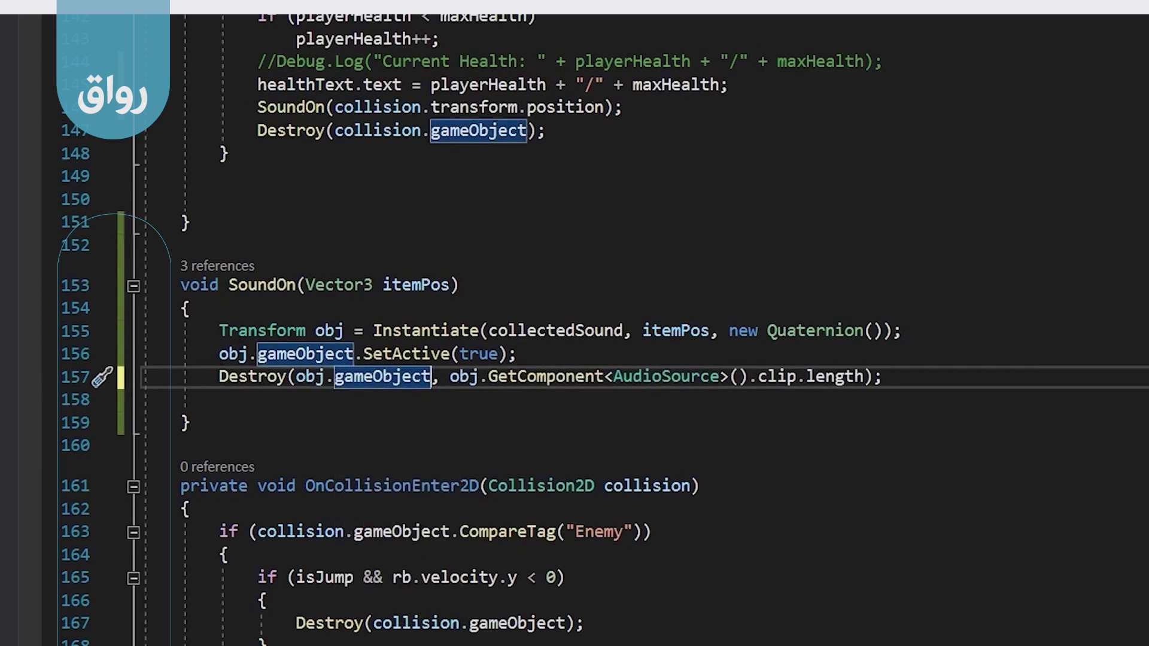
pyautogui.hotkey('ctrl', 's')
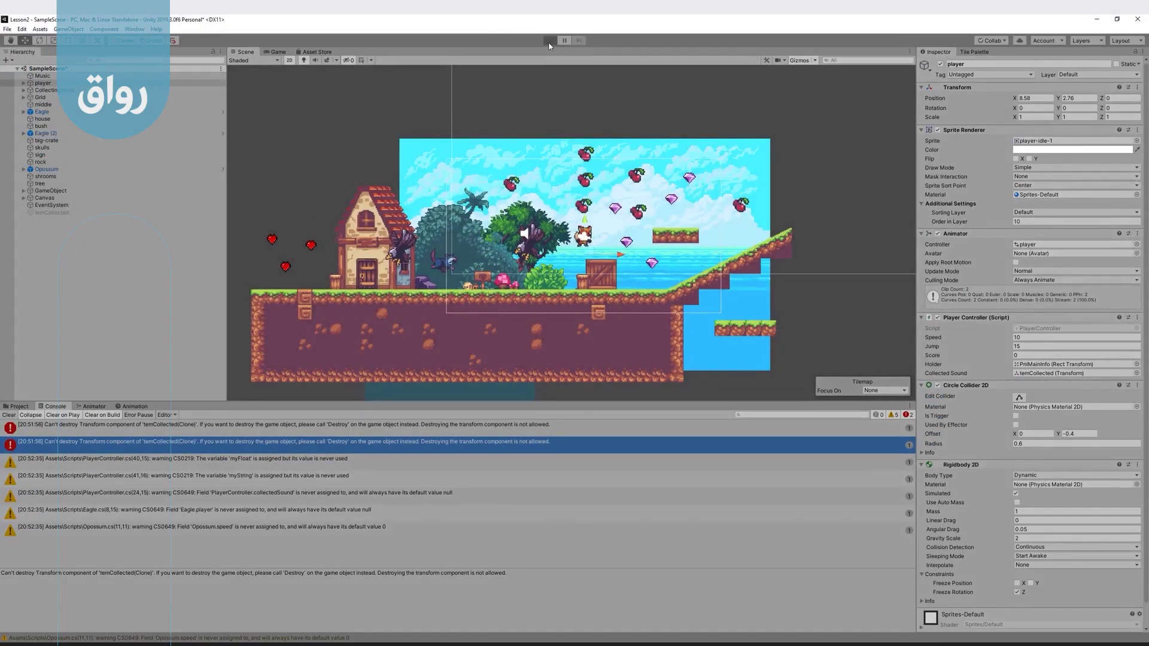
# - Play the level, running and jumping the fox to grab cherries and gems until Score reaches 450
pyautogui.click(549, 41)
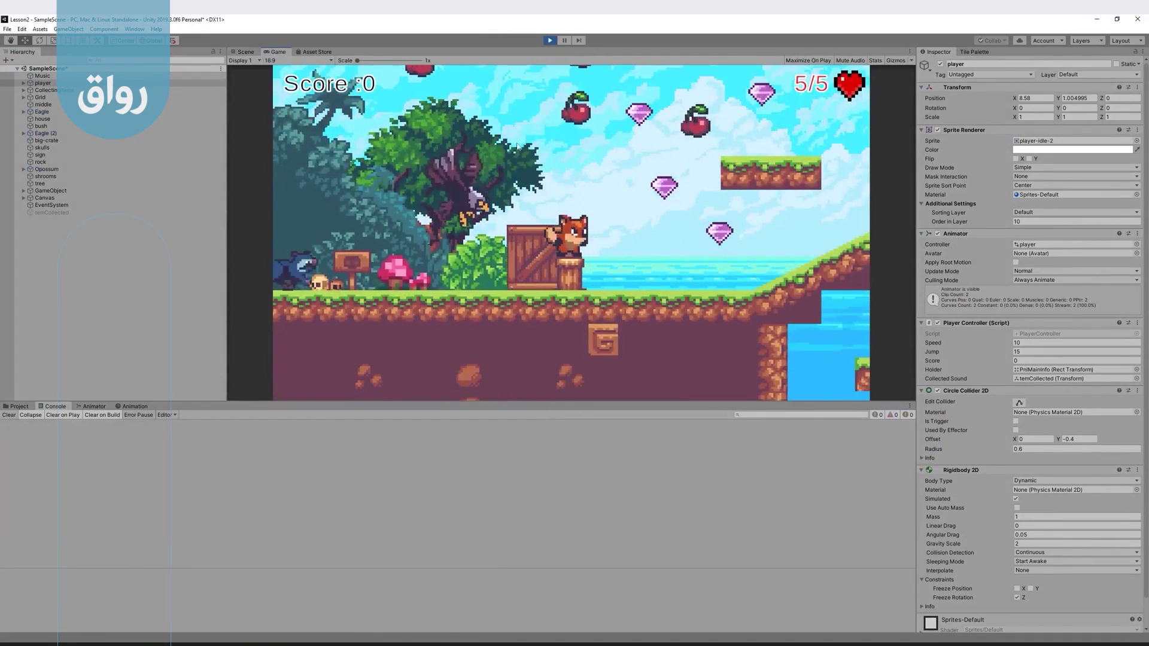
pyautogui.press('space')
pyautogui.press('Right')
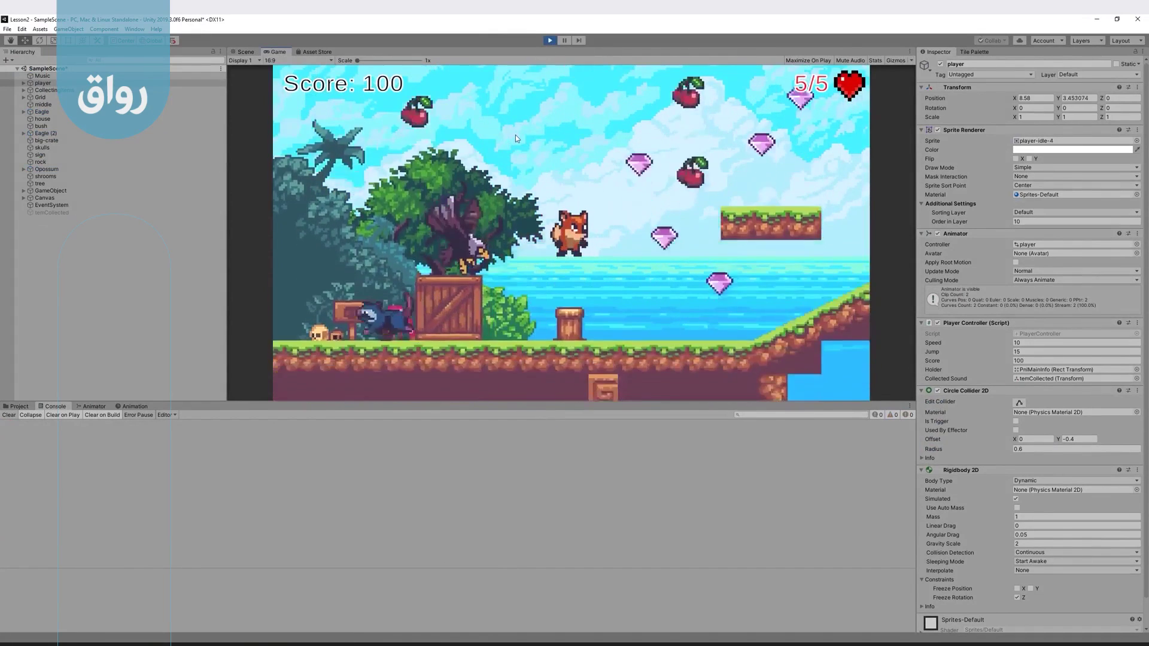
pyautogui.press('space')
pyautogui.press('Right')
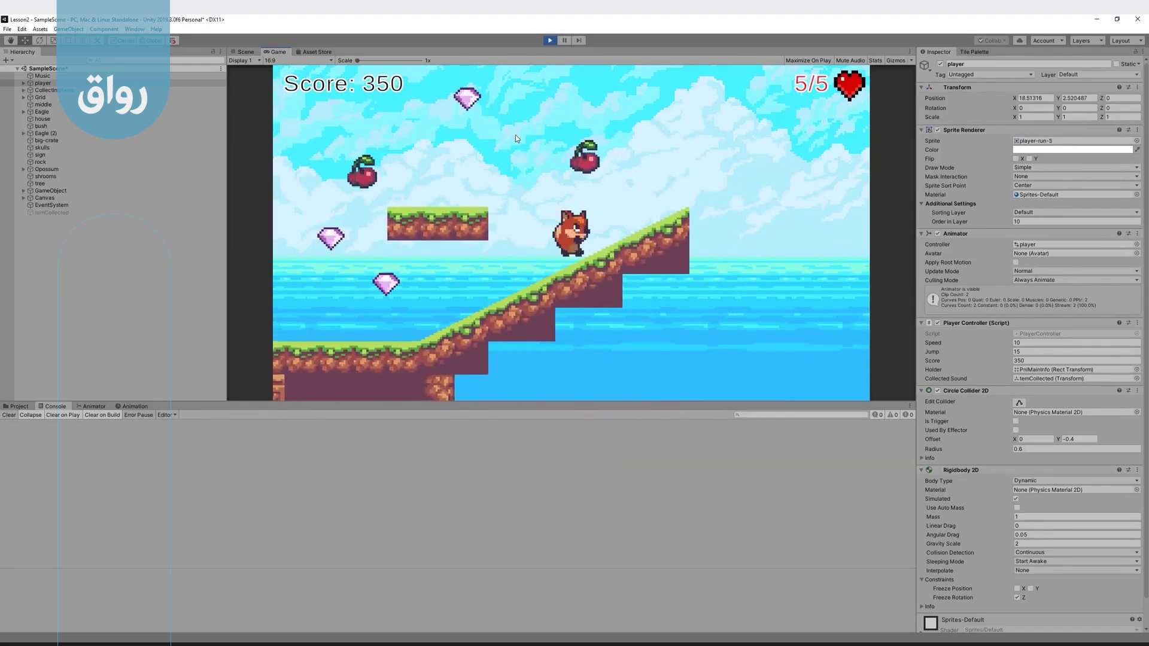
pyautogui.press('Left')
pyautogui.press('space')
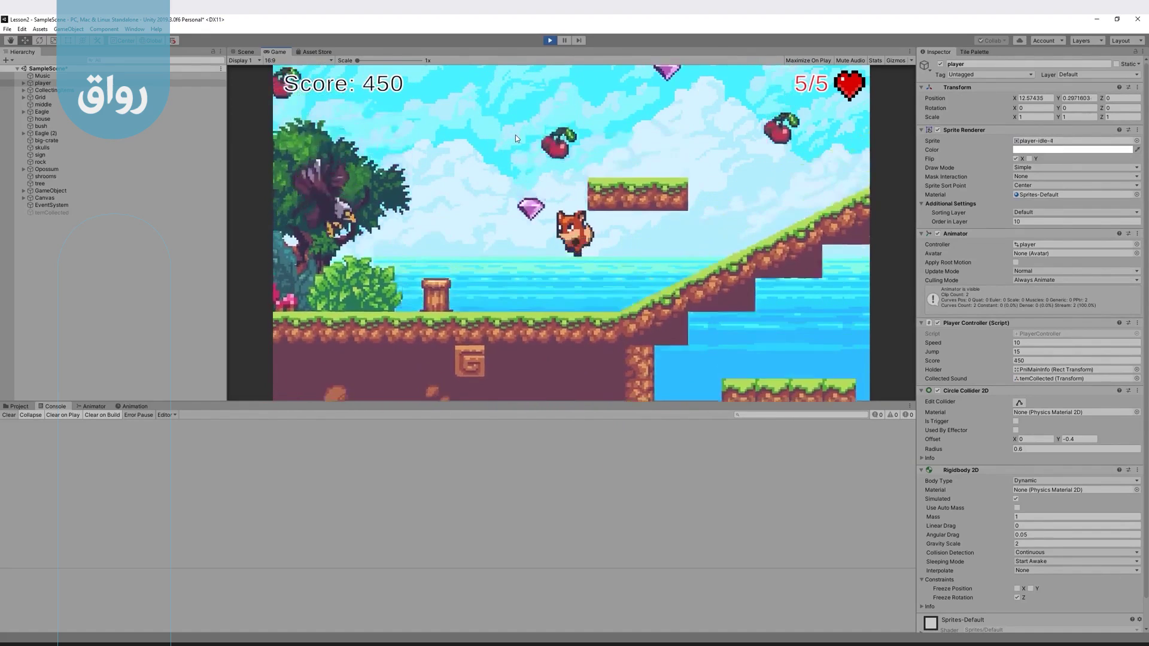